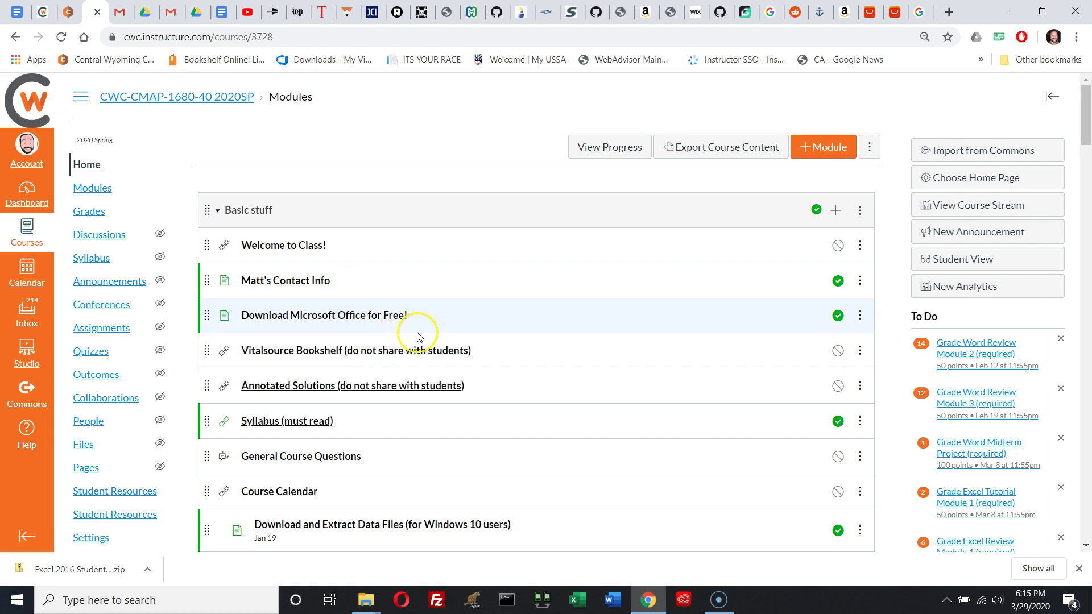
Step: Collapse the Basic stuff and Week 8 modules, then open the Excel Tutorial Module 3 assignment and highlight its "Wingait Farm" title
{"action": "left_click", "coordinate": [219, 211]}
{"action": "scroll", "coordinate": [390, 419], "scroll_direction": "down", "scroll_amount": 7}
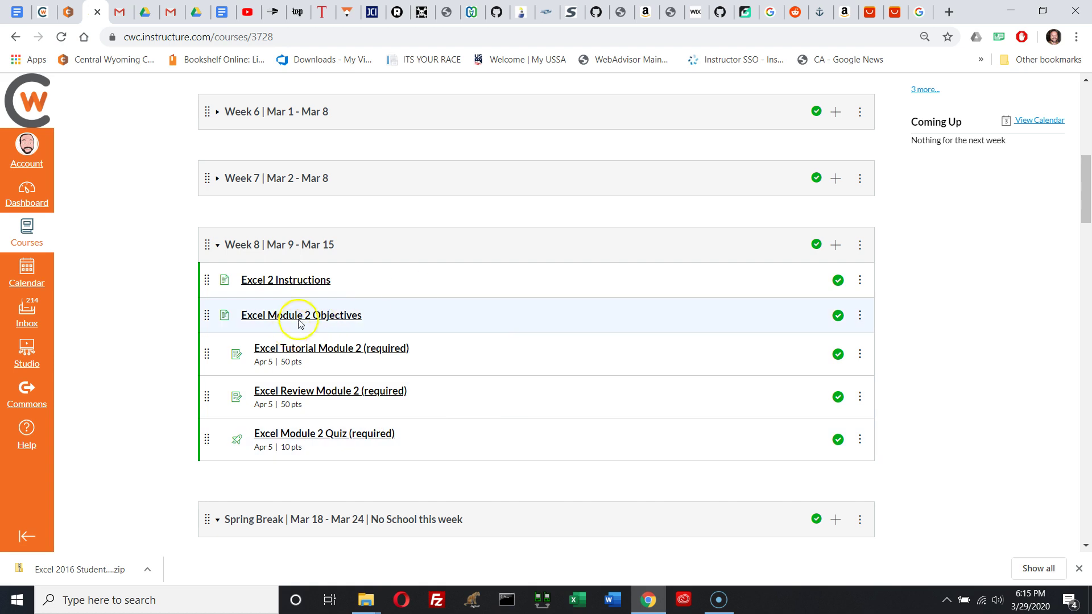
{"action": "left_click", "coordinate": [213, 245]}
{"action": "scroll", "coordinate": [318, 421], "scroll_direction": "down", "scroll_amount": 3}
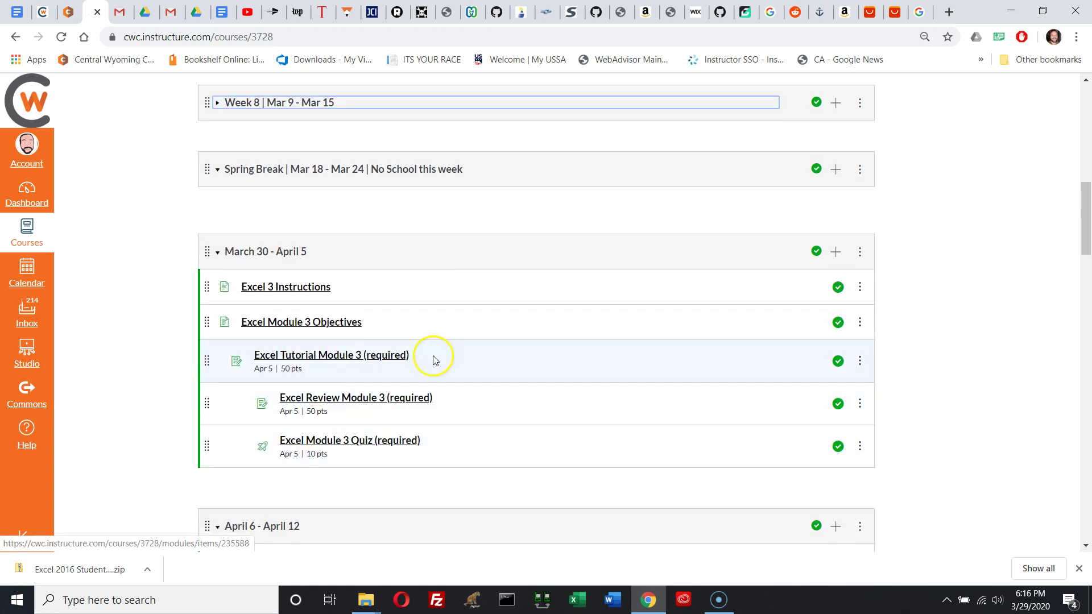
{"action": "left_click", "coordinate": [329, 356]}
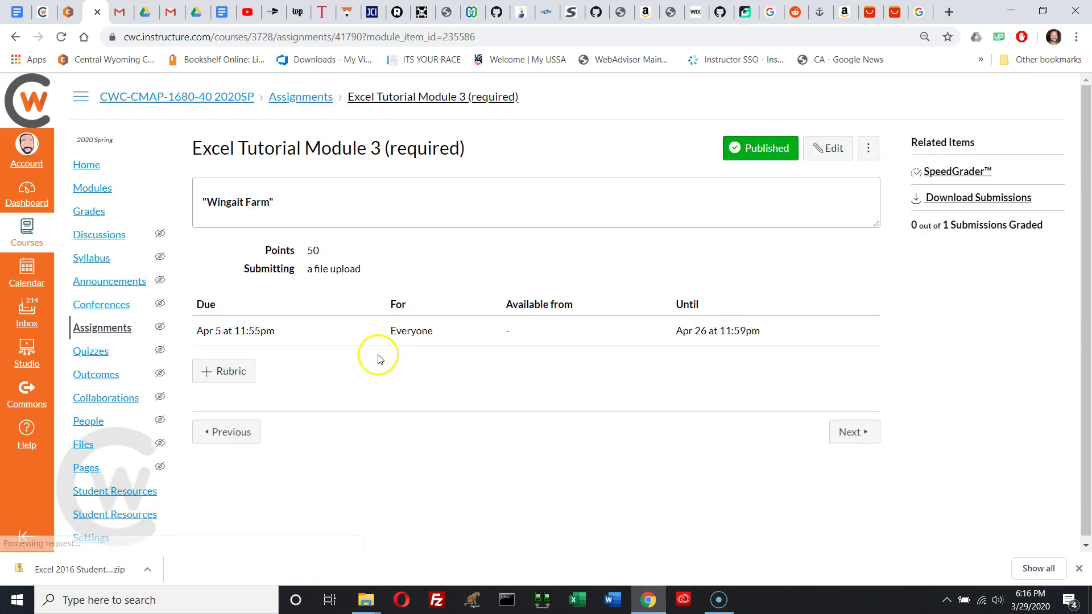
{"action": "left_click_drag", "start_coordinate": [274, 203], "coordinate": [198, 205]}
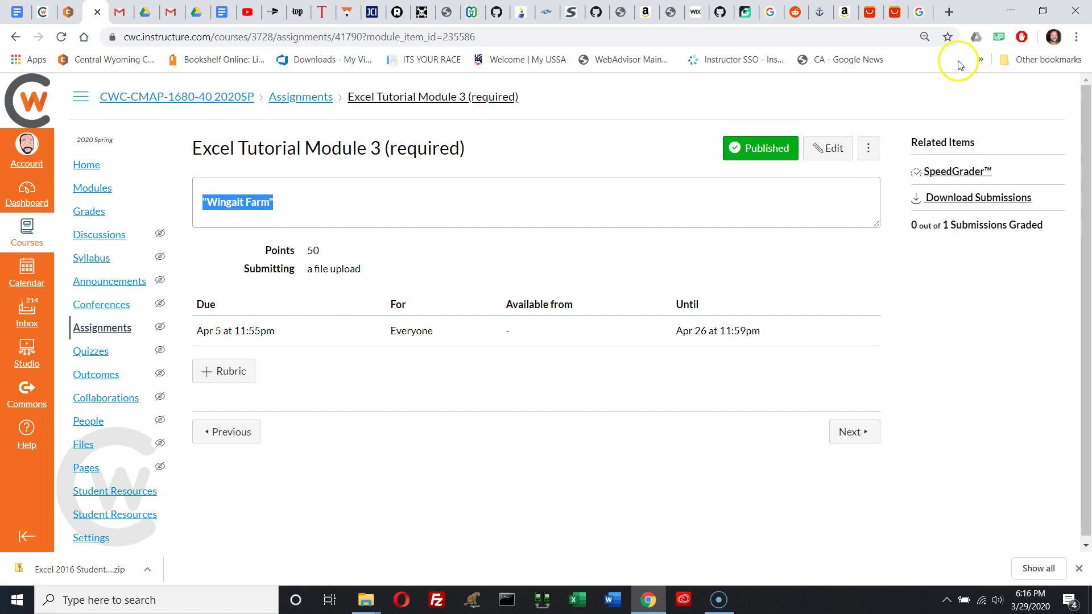
Step: Sign in to VitalSource Bookshelf in a new browser tab and resume reading New Perspectives Microsoft Office 365 & Office 2016: Introductory, accepting the cookie notice
{"action": "left_click", "coordinate": [949, 11]}
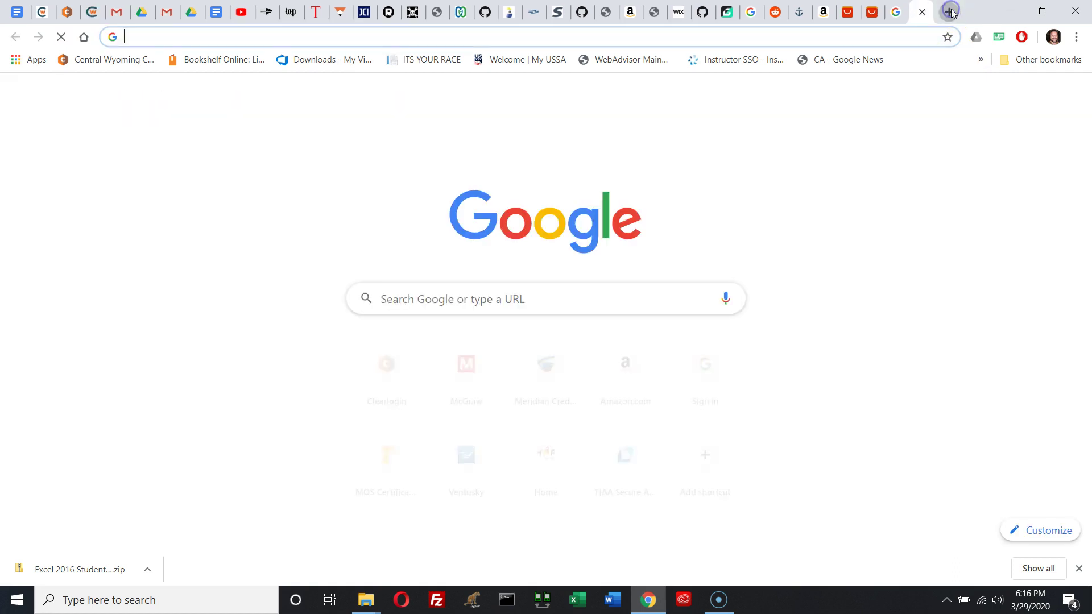
{"action": "left_click", "coordinate": [215, 62]}
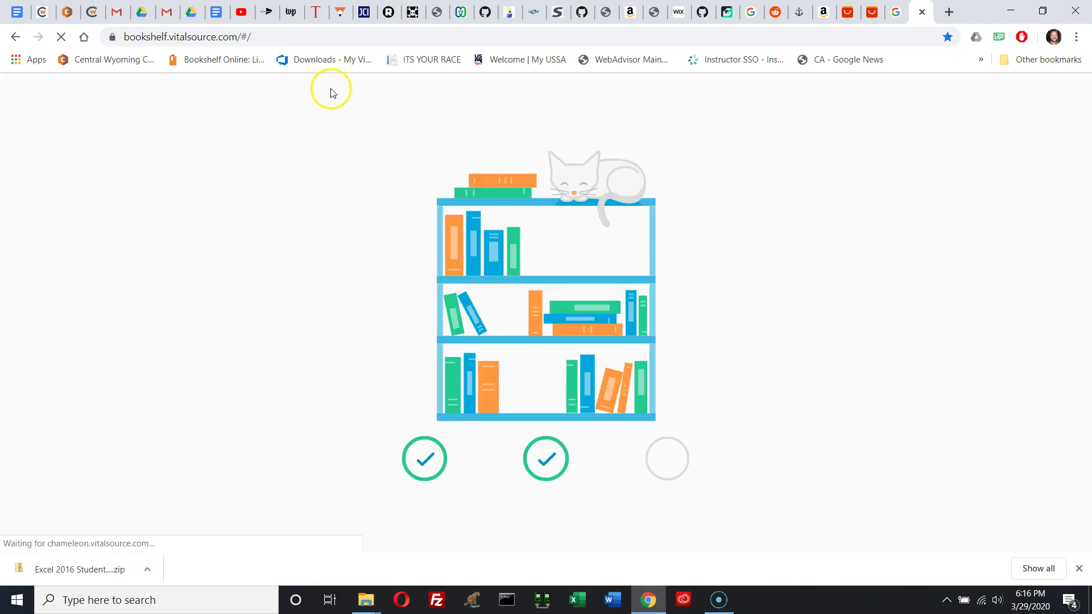
{"action": "left_click", "coordinate": [654, 377]}
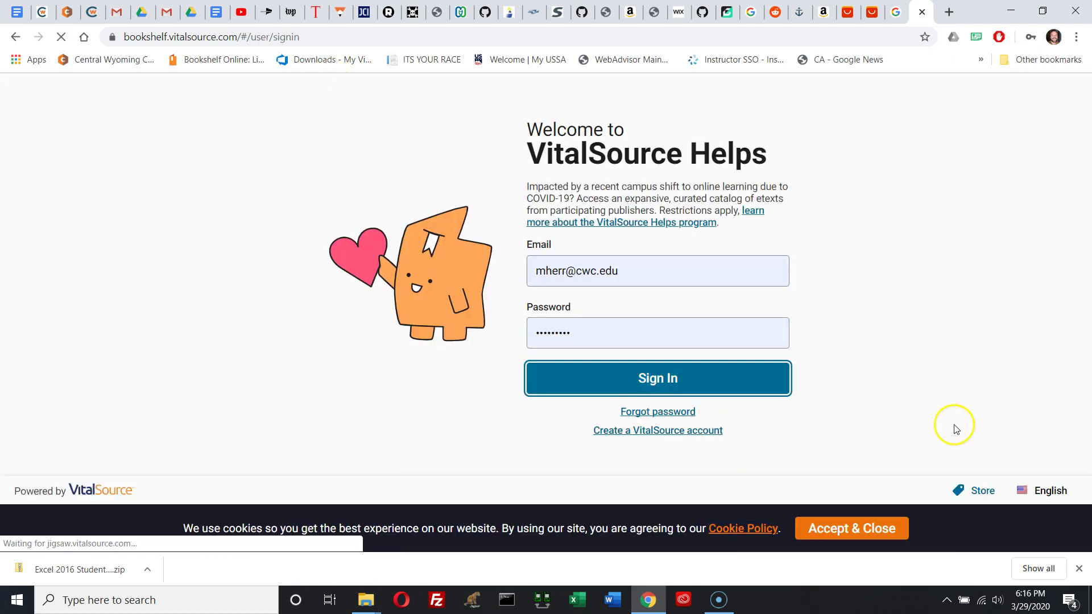
{"action": "left_click", "coordinate": [600, 375]}
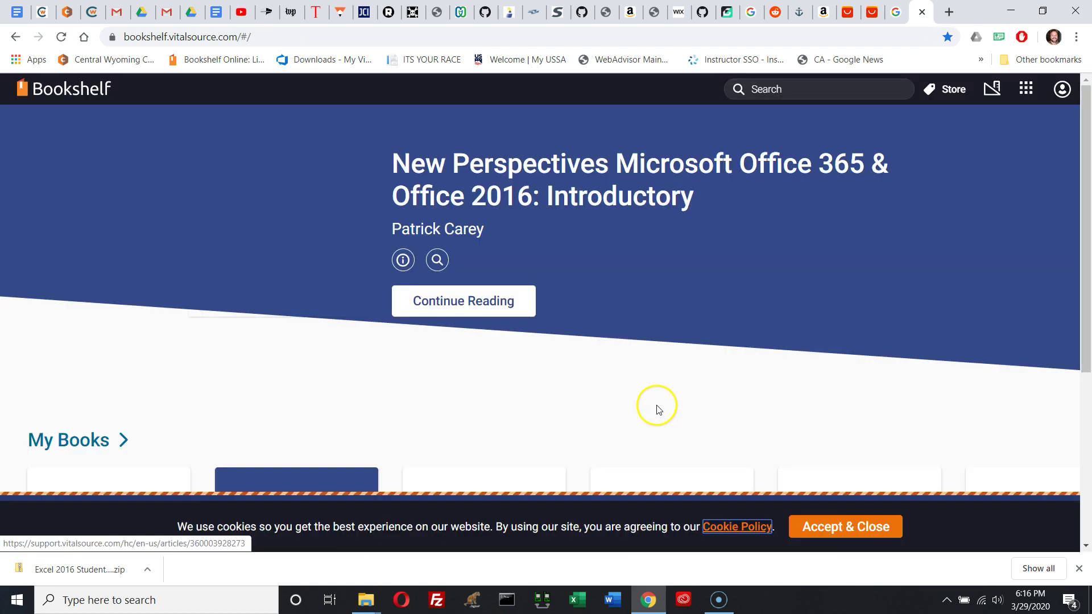
{"action": "left_click", "coordinate": [462, 298]}
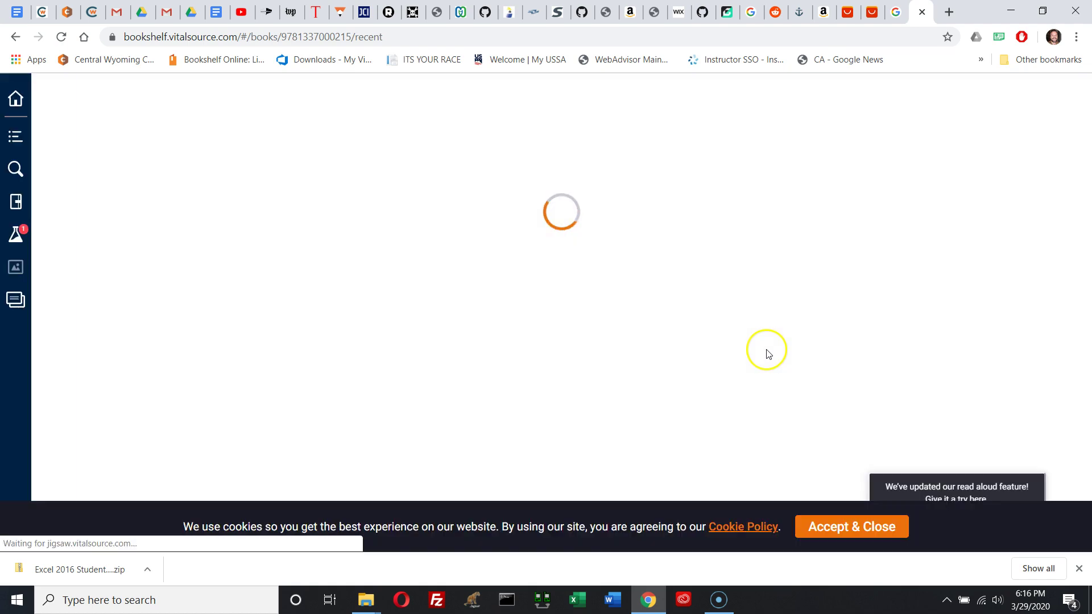
{"action": "left_click", "coordinate": [876, 534]}
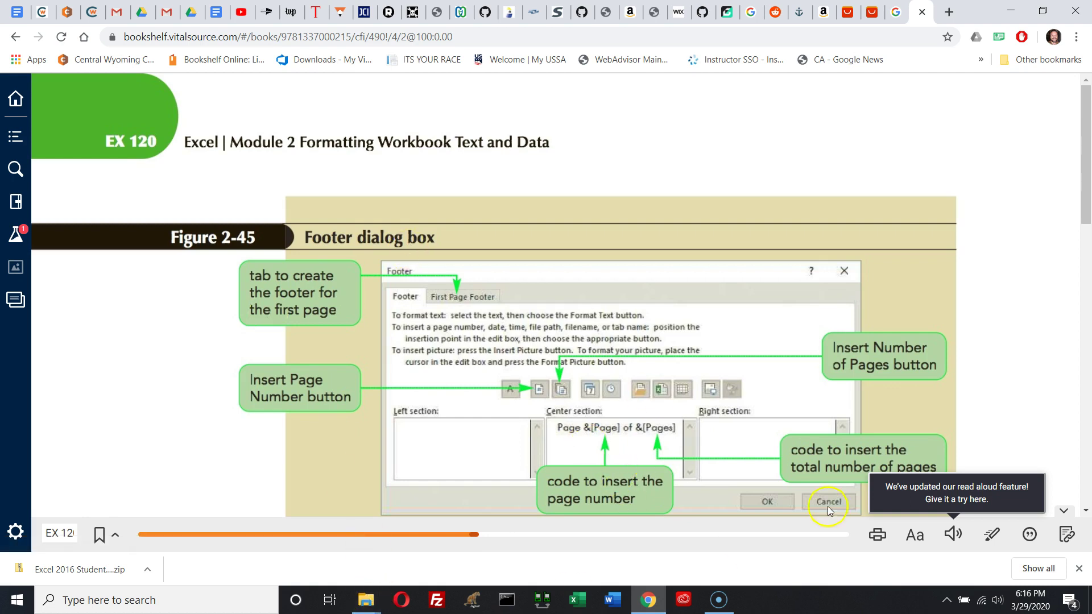
Step: Go to page EX 130 of the textbook and advance to the opening page of Excel Module 3
{"action": "left_click_drag", "start_coordinate": [67, 532], "coordinate": [164, 538]}
{"action": "type", "text": "30"}
{"action": "key", "text": "Return"}
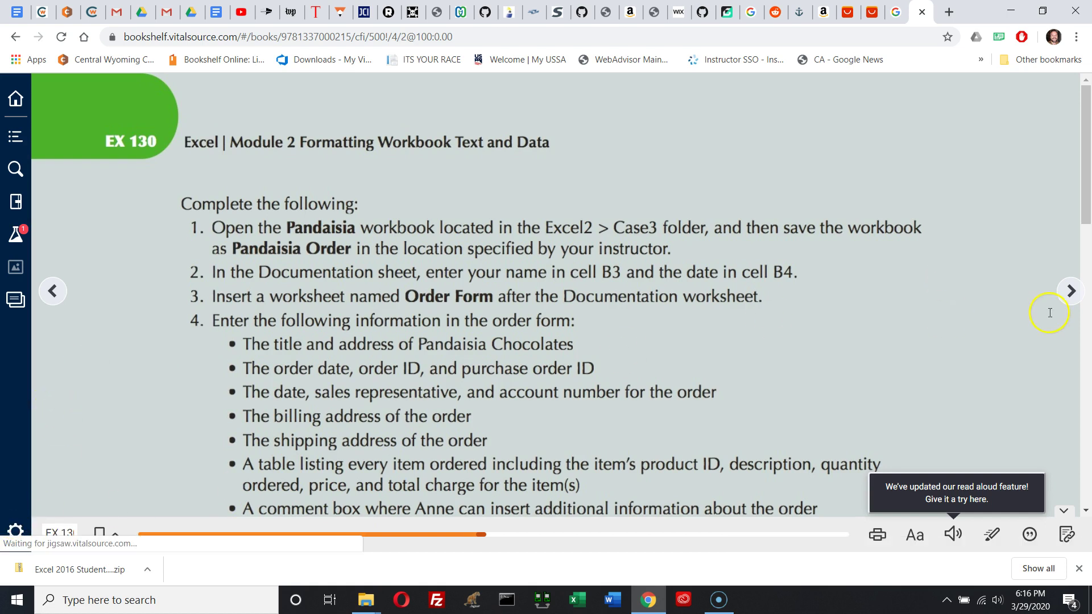
{"action": "left_click", "coordinate": [1070, 291]}
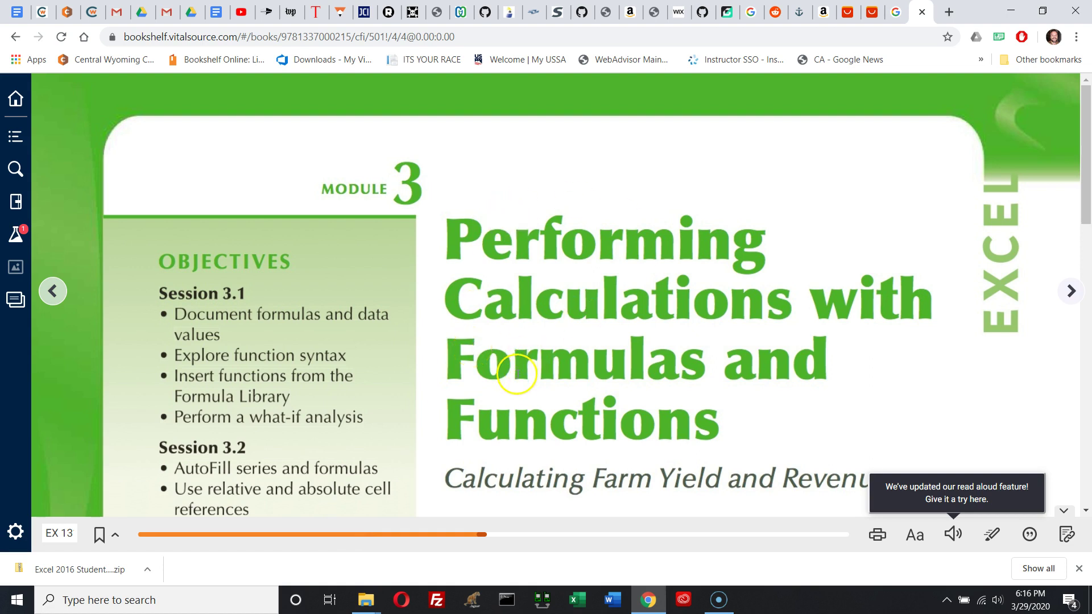
Step: Read through the Module 3 opening page and Session 3.1 Visual Overview up to the Wingait Farms workbook instructions on page EX 134
{"action": "scroll", "coordinate": [704, 358], "scroll_direction": "down", "scroll_amount": 3}
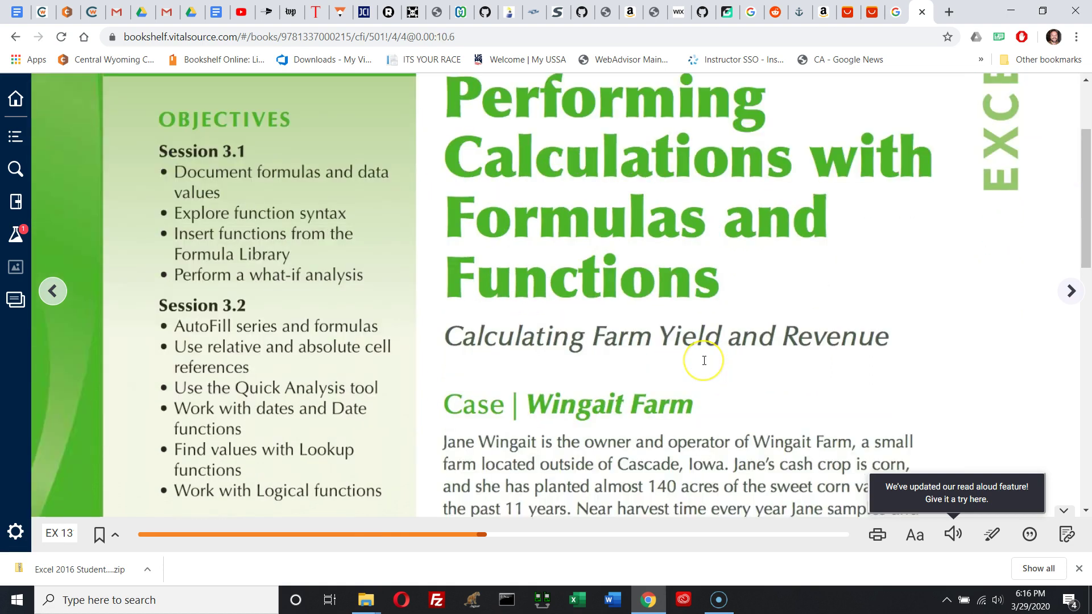
{"action": "scroll", "coordinate": [704, 361], "scroll_direction": "down", "scroll_amount": 10}
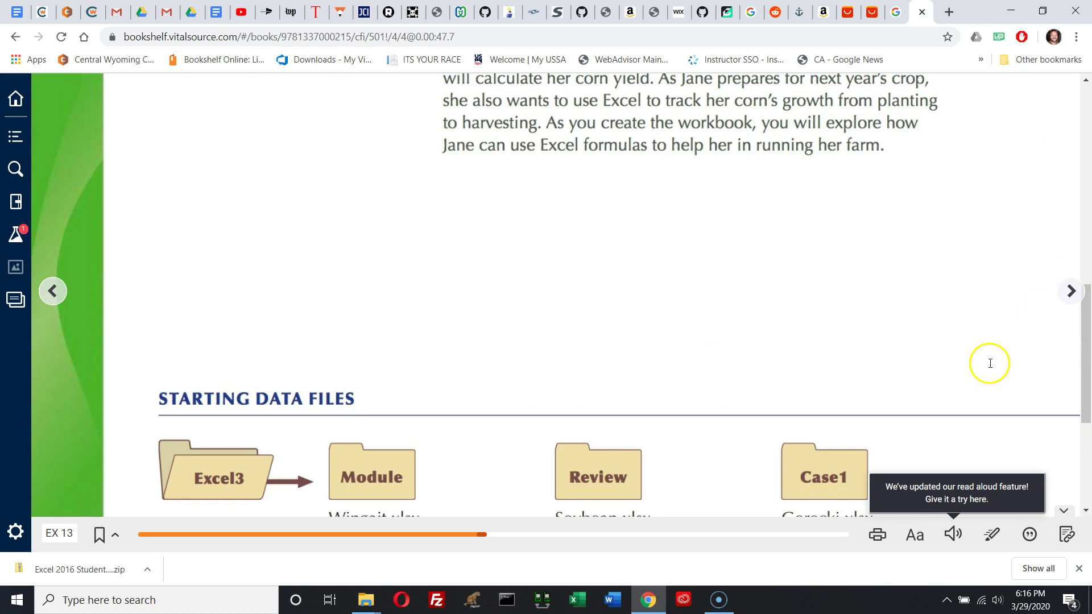
{"action": "scroll", "coordinate": [990, 363], "scroll_direction": "down", "scroll_amount": 5}
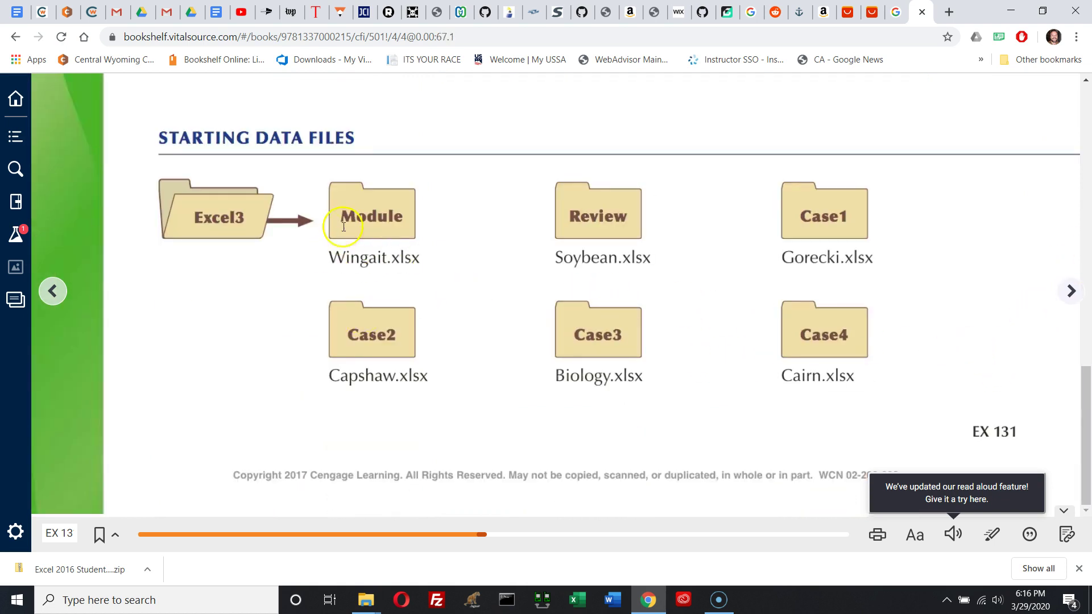
{"action": "left_click", "coordinate": [1072, 290]}
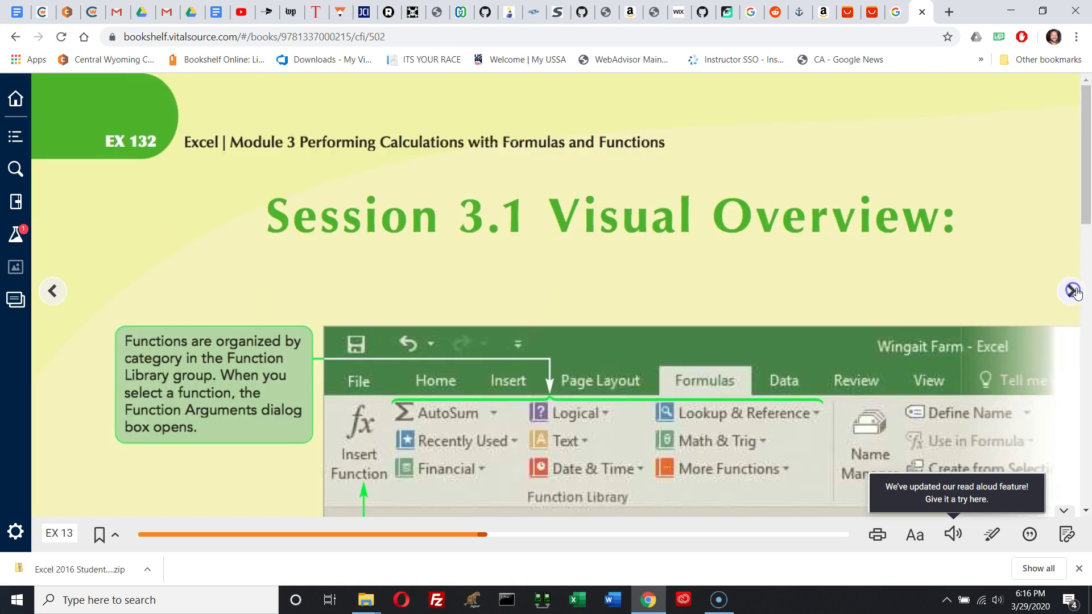
{"action": "scroll", "coordinate": [705, 290], "scroll_direction": "down", "scroll_amount": 15}
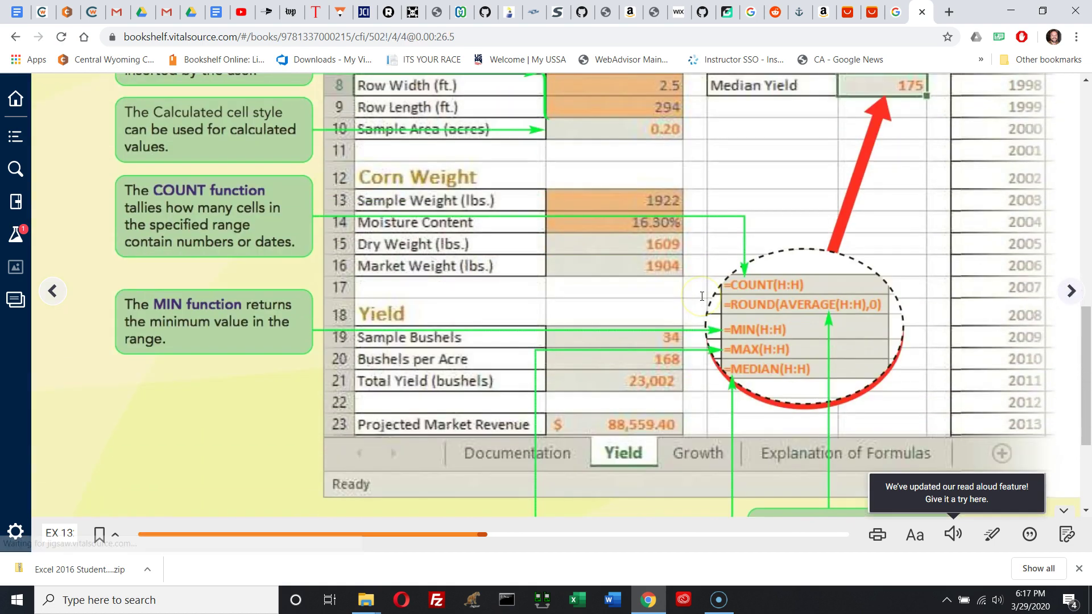
{"action": "left_click", "coordinate": [1071, 290]}
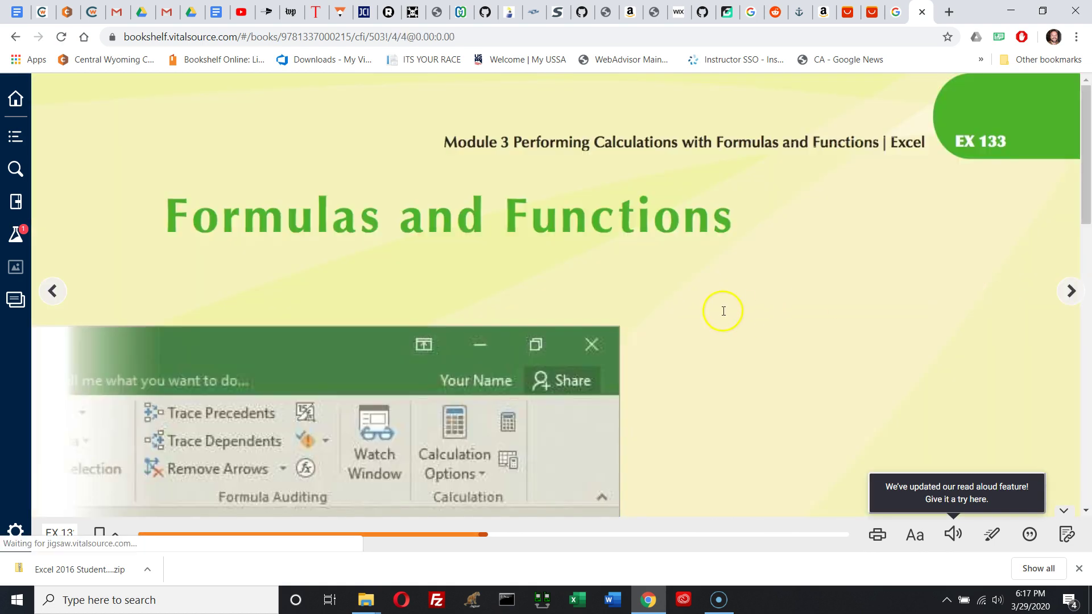
{"action": "scroll", "coordinate": [724, 311], "scroll_direction": "down", "scroll_amount": 10}
{"action": "scroll", "coordinate": [724, 314], "scroll_direction": "down", "scroll_amount": 5}
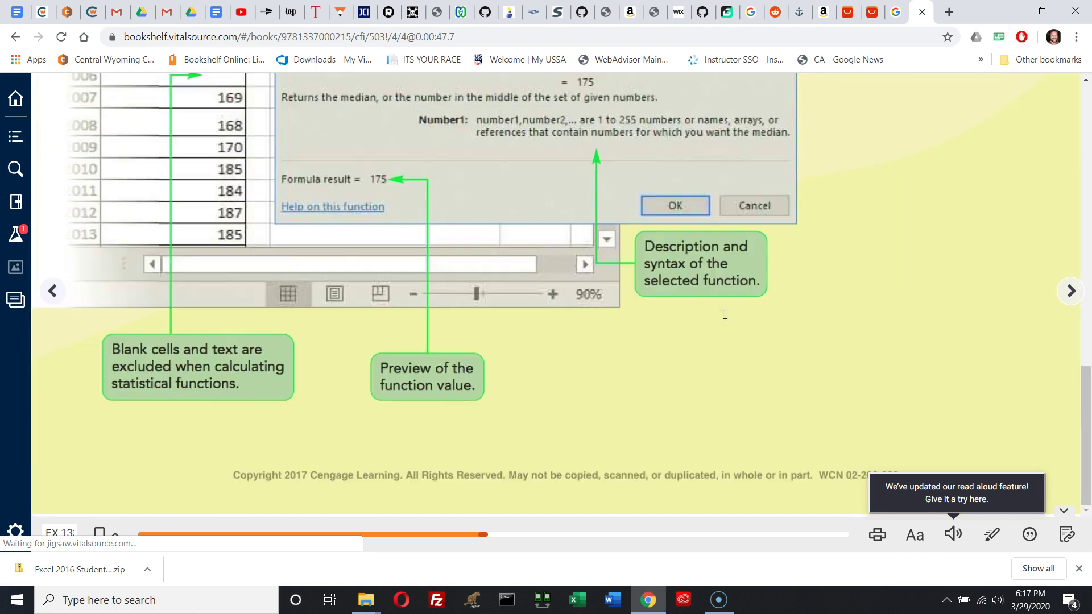
{"action": "scroll", "coordinate": [722, 312], "scroll_direction": "up", "scroll_amount": 15}
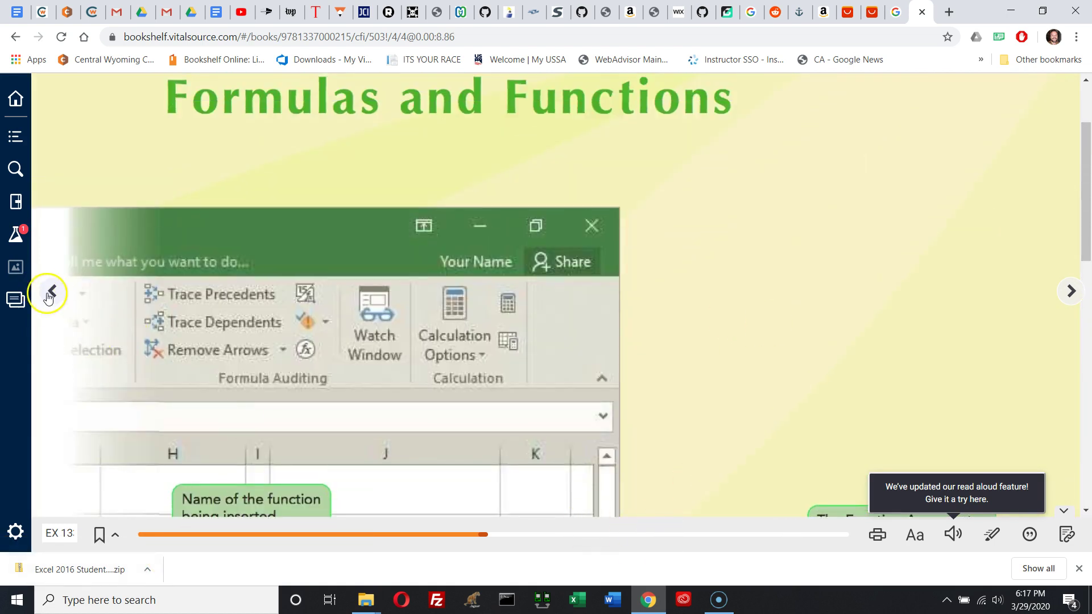
{"action": "scroll", "coordinate": [835, 313], "scroll_direction": "up", "scroll_amount": 2}
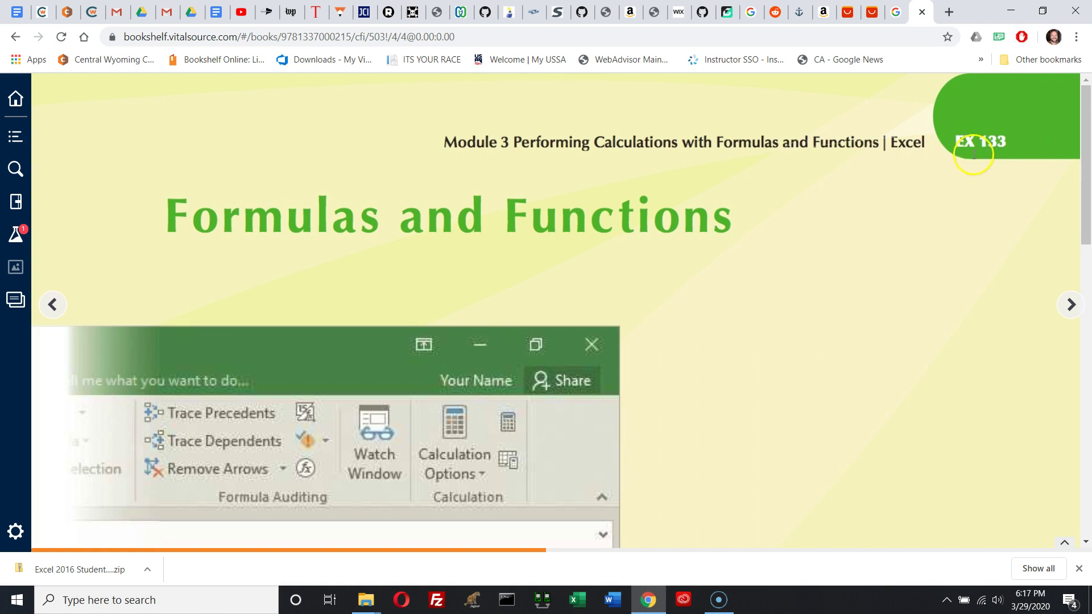
{"action": "left_click_drag", "start_coordinate": [1080, 212], "coordinate": [1082, 388]}
{"action": "left_click", "coordinate": [1071, 307]}
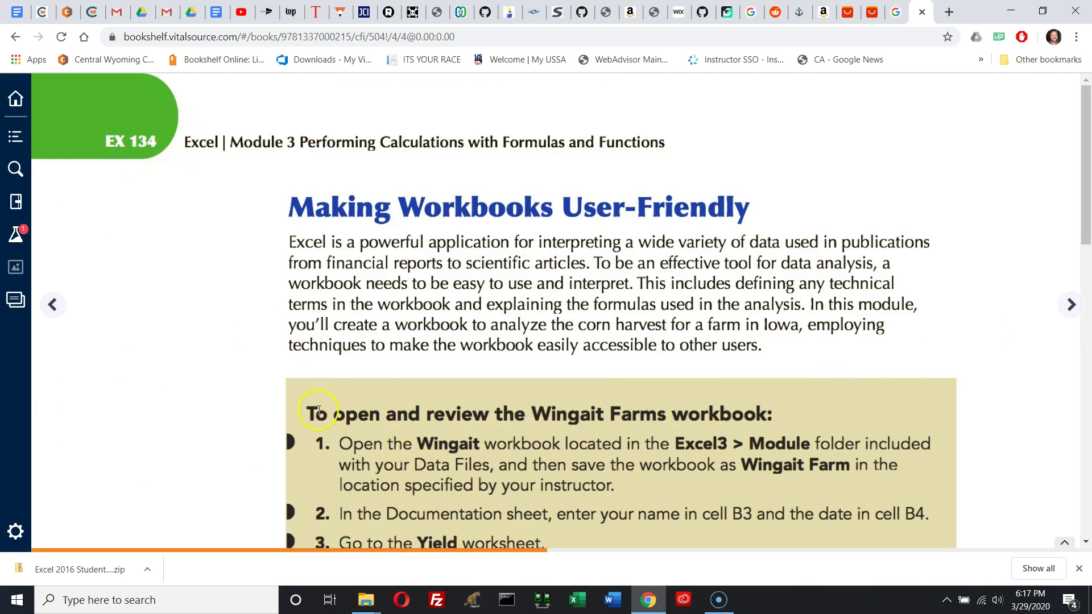
{"action": "scroll", "coordinate": [322, 444], "scroll_direction": "down", "scroll_amount": 4}
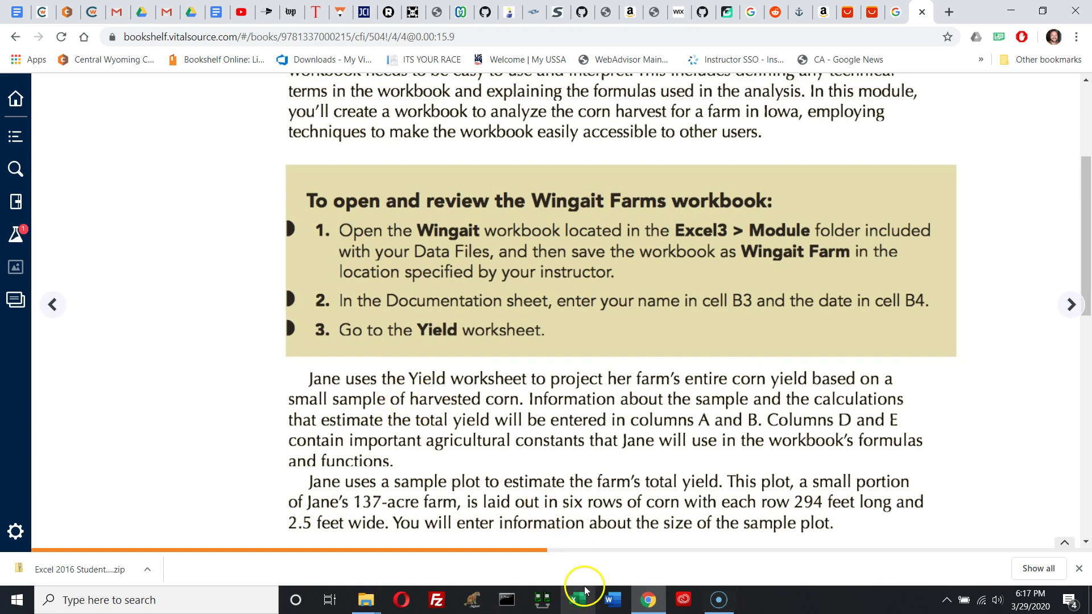
Step: Switch to File Explorer and open Wingait.xlsx from the Data Files > Excel3 > Module folder
{"action": "mouse_move", "coordinate": [365, 599]}
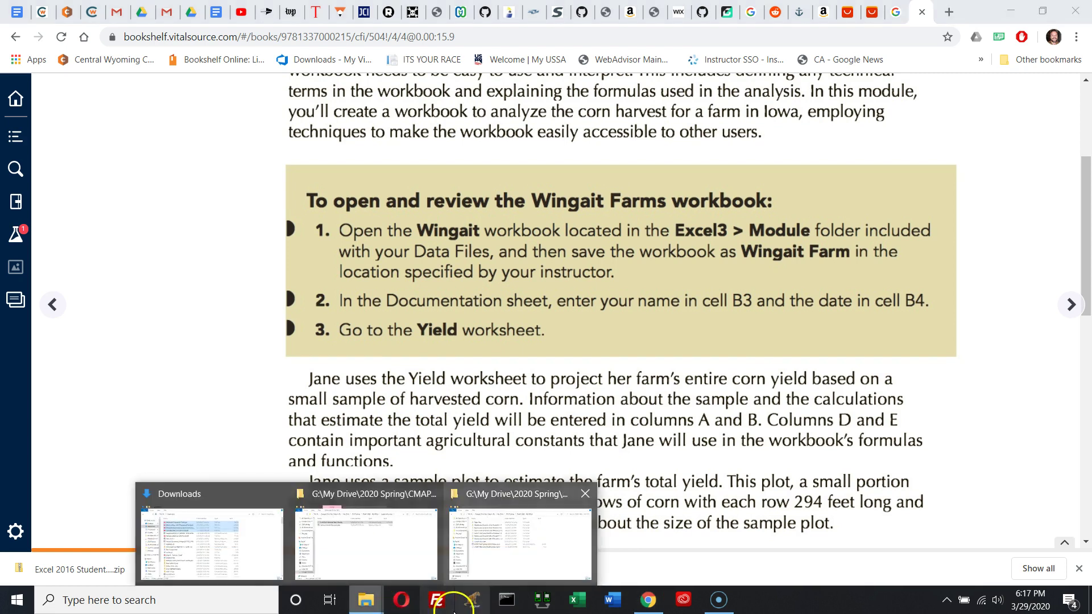
{"action": "left_click", "coordinate": [500, 553]}
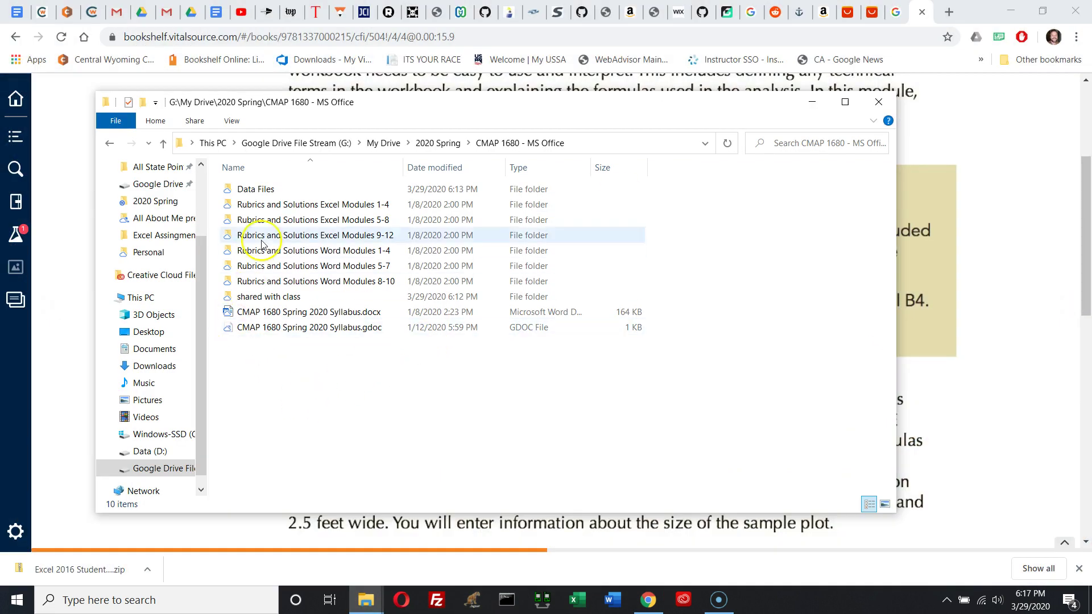
{"action": "double_click", "coordinate": [248, 189]}
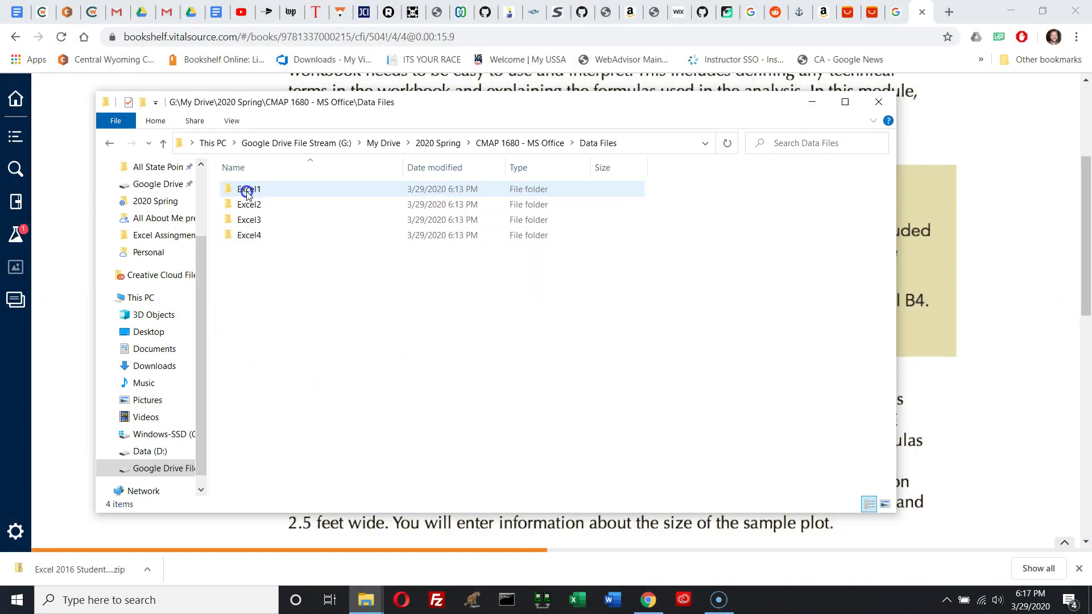
{"action": "double_click", "coordinate": [251, 219]}
{"action": "double_click", "coordinate": [249, 252]}
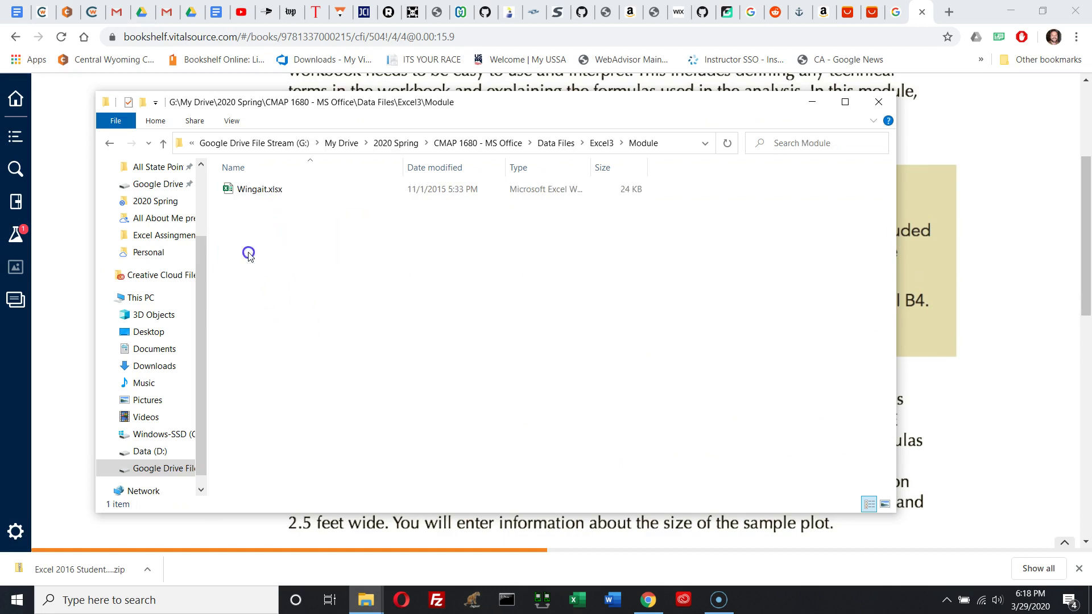
{"action": "double_click", "coordinate": [240, 191]}
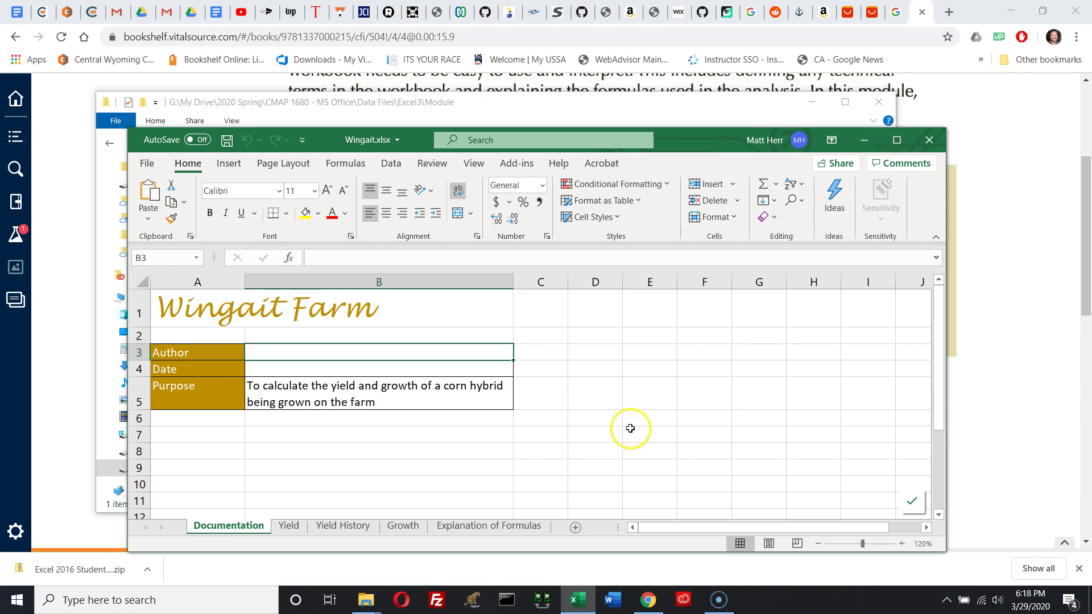
{"action": "left_click", "coordinate": [718, 600]}
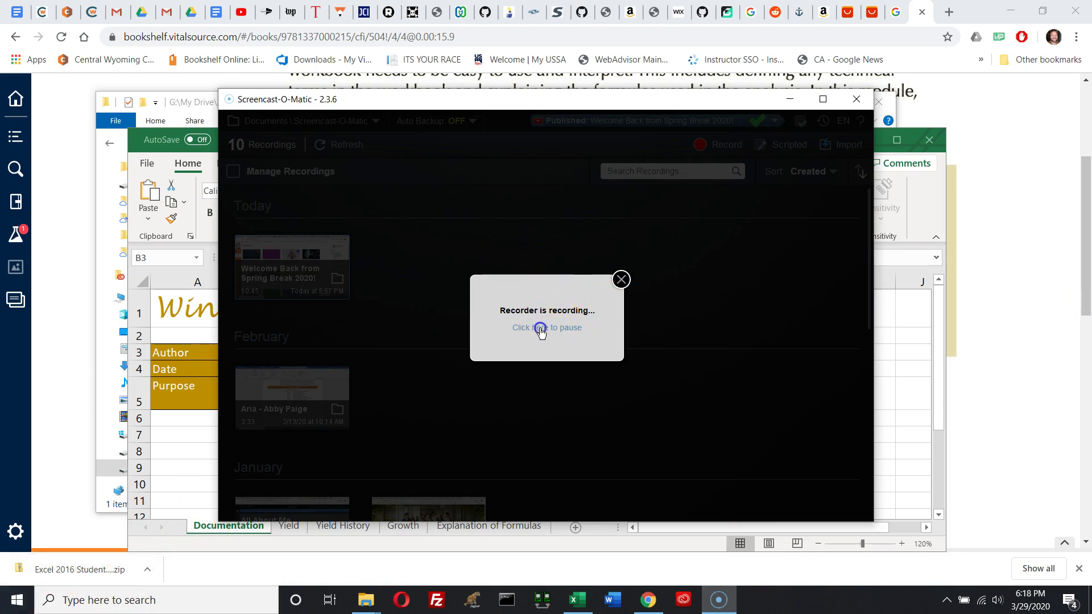
{"action": "left_click", "coordinate": [541, 333]}
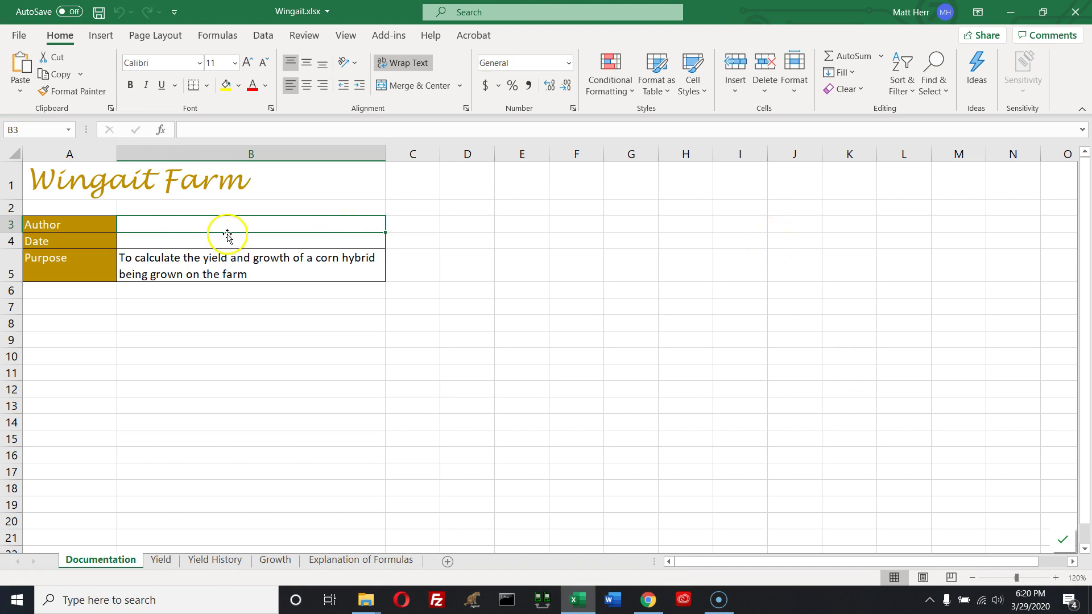
Step: On the Documentation sheet, enter the author's full name in cell B3 and the formula =today() in cell B4
{"action": "left_click", "coordinate": [167, 223]}
{"action": "type", "text": "Mat"}
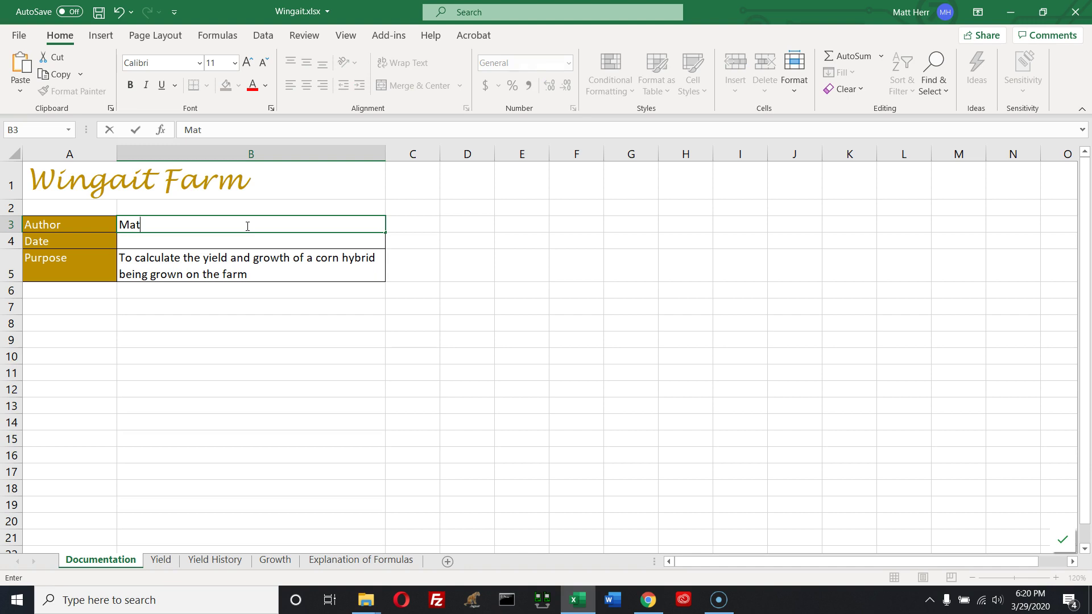
{"action": "key", "text": "Tab"}
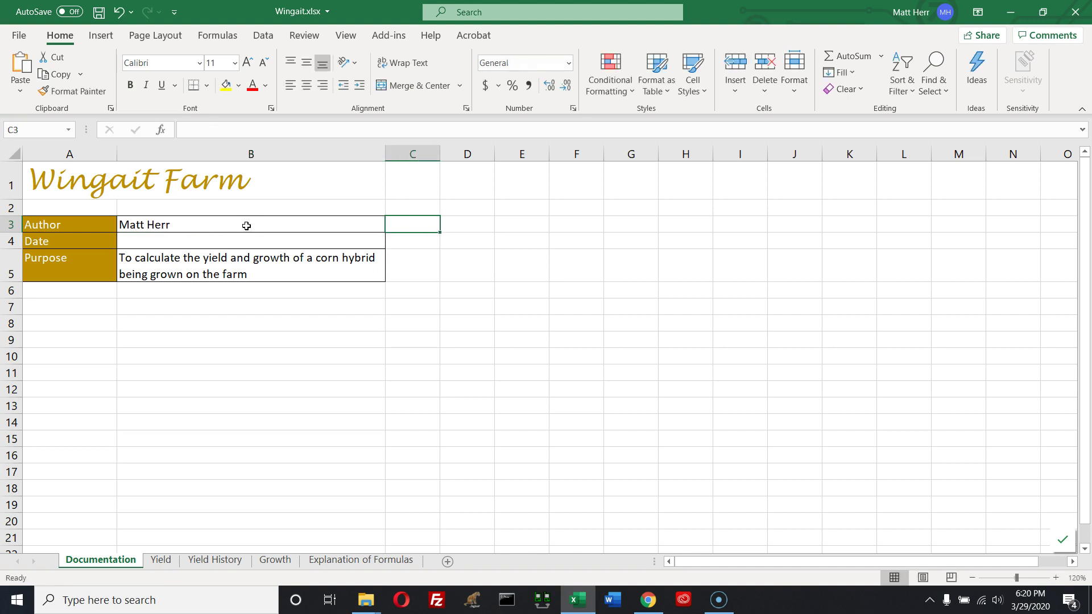
{"action": "key", "text": "Return"}
{"action": "type", "text": "="}
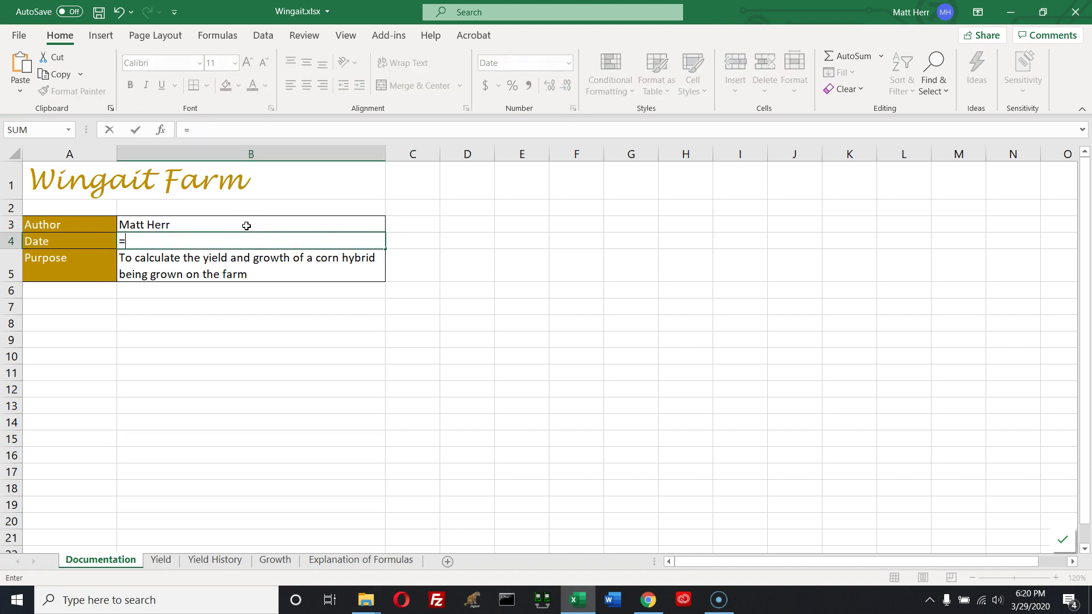
{"action": "type", "text": "today()"}
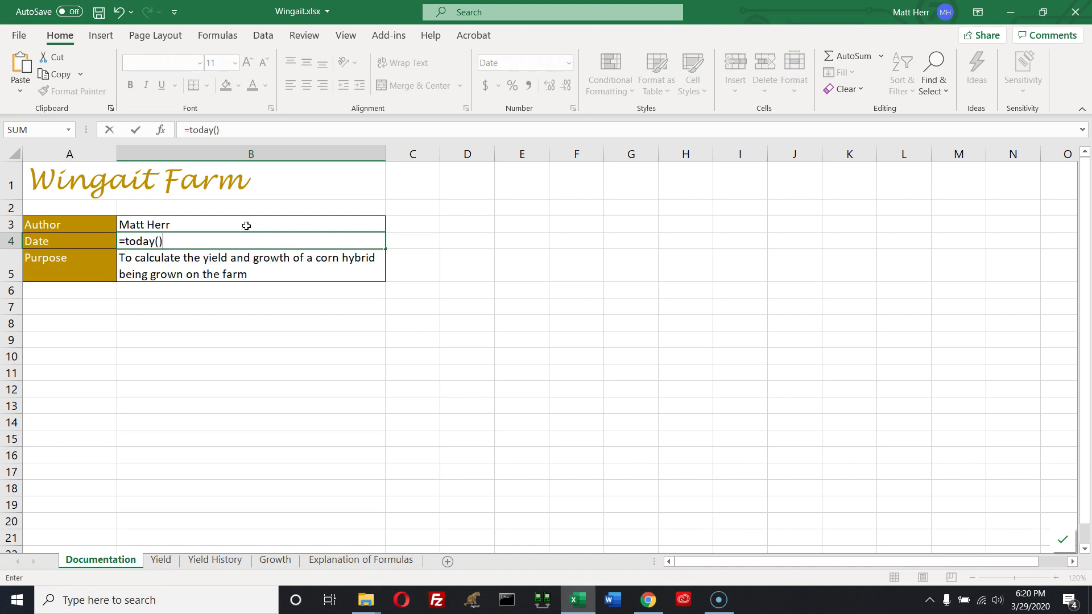
{"action": "key", "text": "Return"}
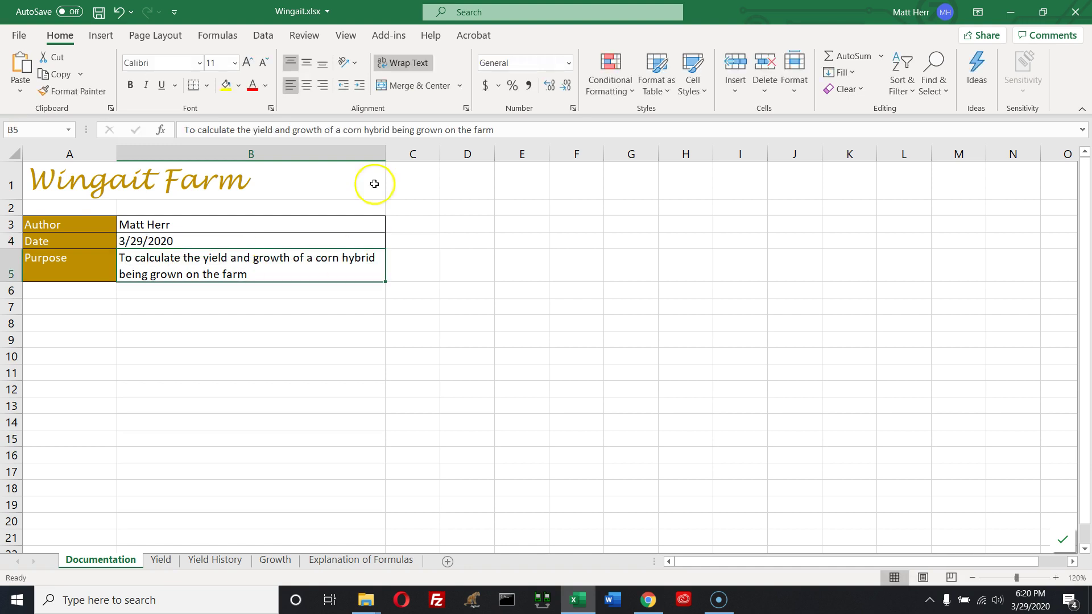
Step: Save a copy of the workbook as "mrh Wingait Farms" in the Excel3 > Module folder
{"action": "left_click", "coordinate": [19, 35]}
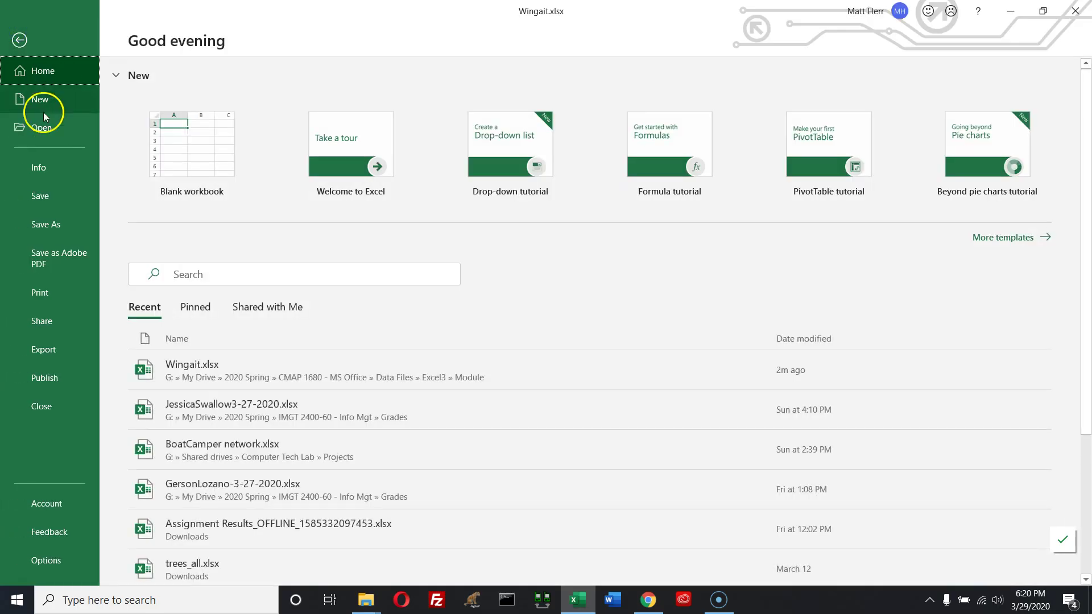
{"action": "left_click", "coordinate": [32, 224]}
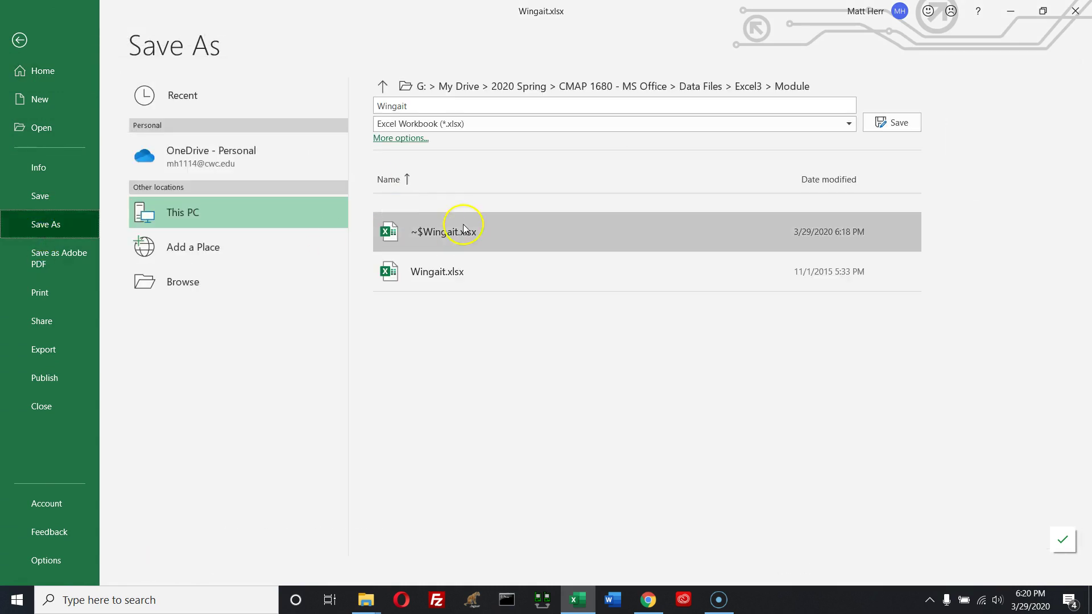
{"action": "left_click_drag", "start_coordinate": [375, 107], "coordinate": [433, 120]}
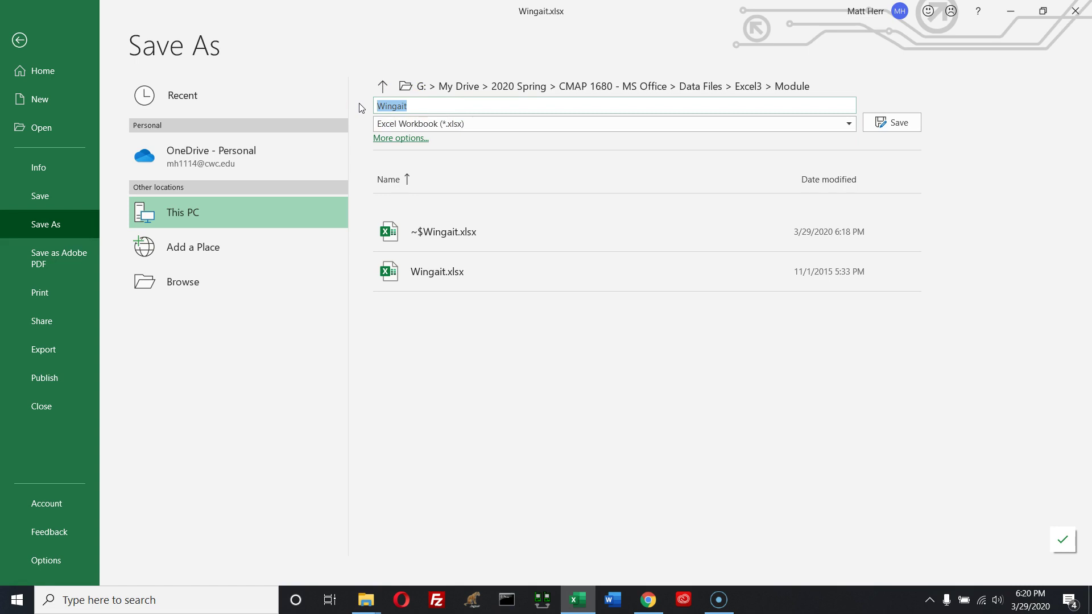
{"action": "key", "text": "Home"}
{"action": "type", "text": "mrh"}
{"action": "left_click", "coordinate": [455, 104]}
{"action": "type", "text": "Farms"}
{"action": "left_click", "coordinate": [888, 122]}
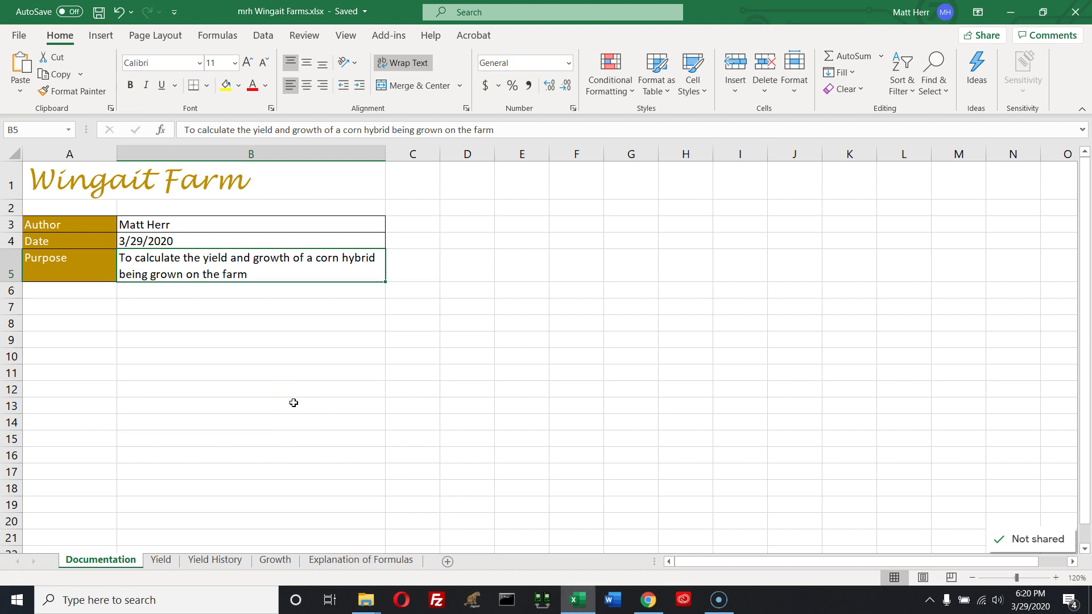
Step: On the Yield sheet, enter 137 for total corn crop in B4, 6 rows in B7, row width 2.5 in B8 and row length 294 in B9
{"action": "left_click", "coordinate": [161, 559]}
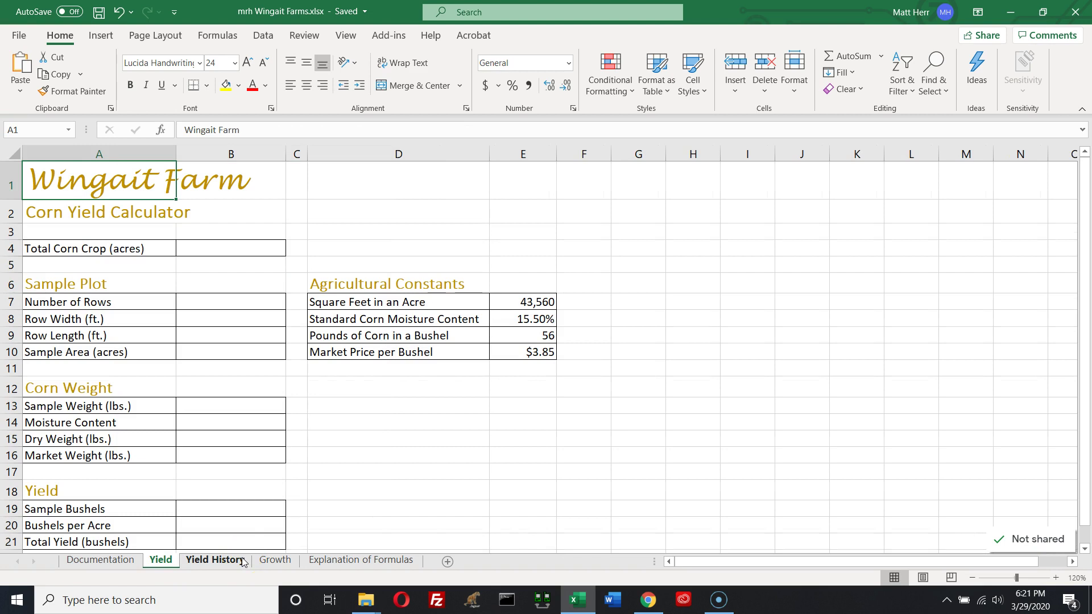
{"action": "left_click", "coordinate": [179, 251]}
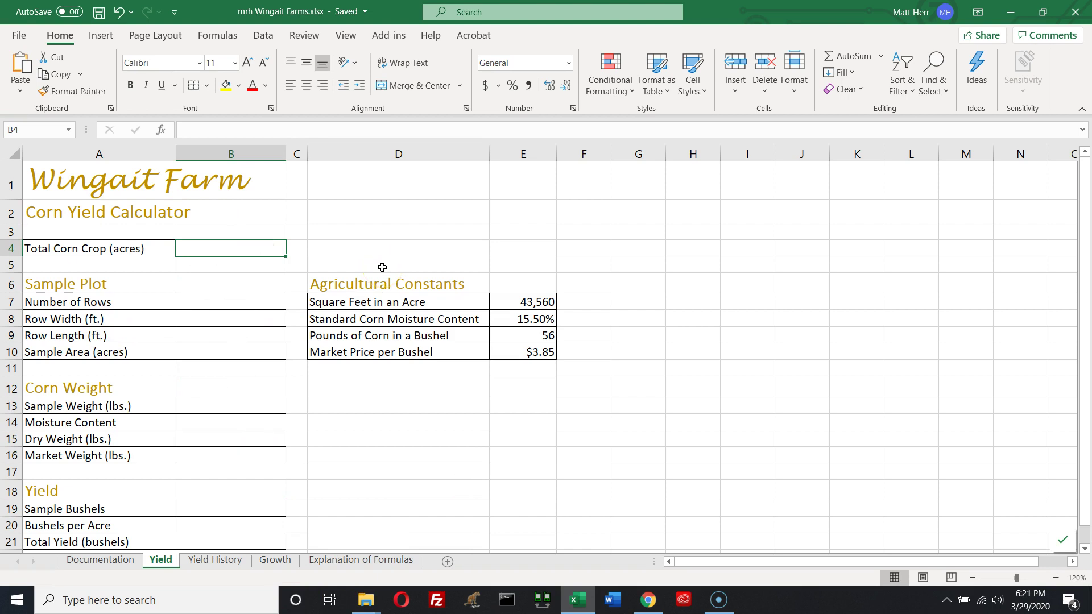
{"action": "type", "text": "137"}
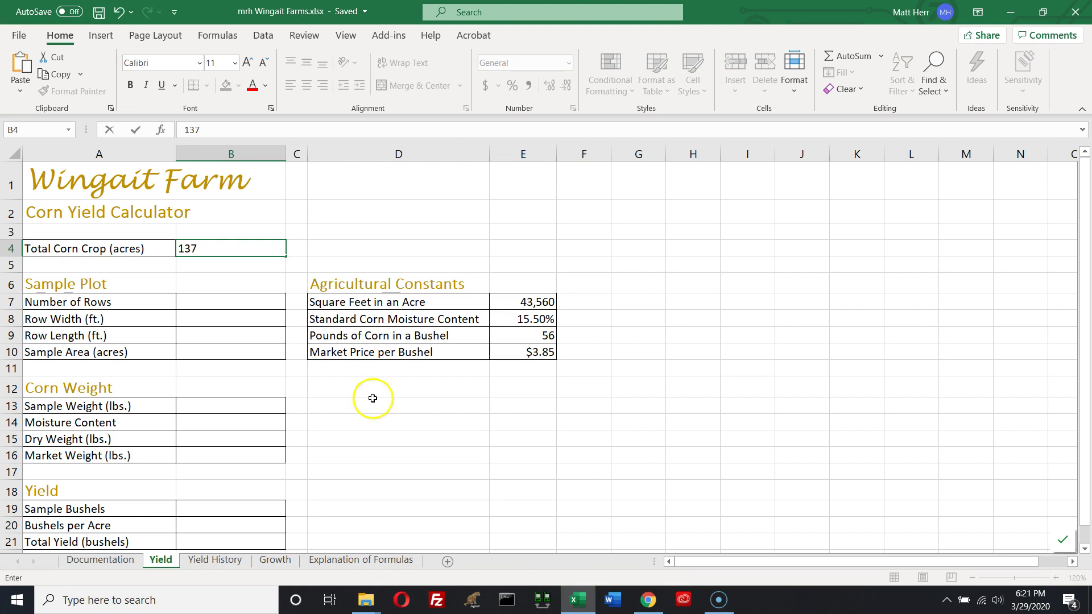
{"action": "left_click", "coordinate": [215, 303]}
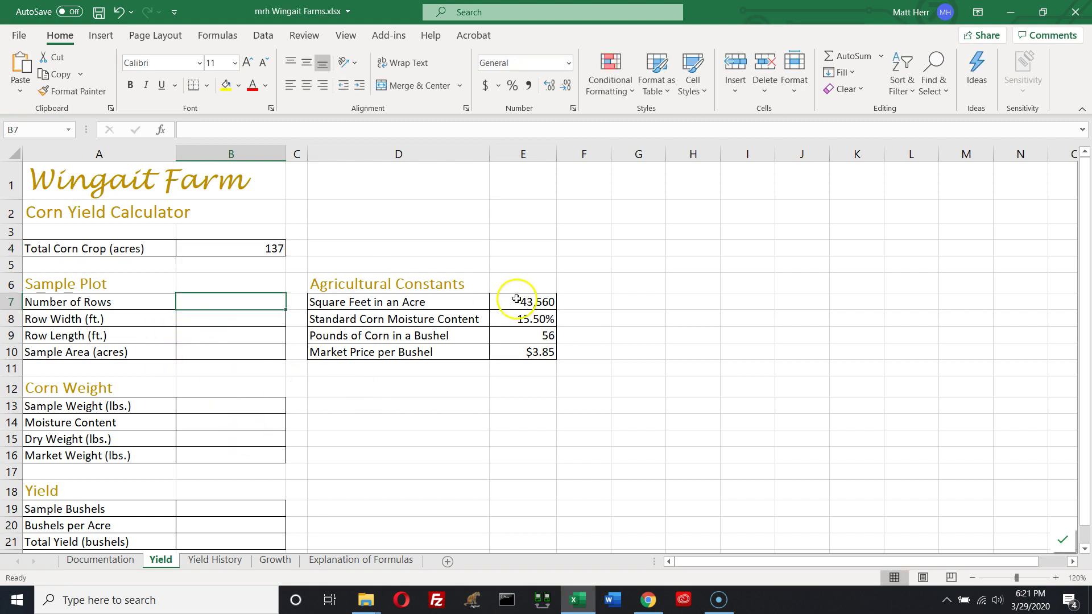
{"action": "type", "text": "6"}
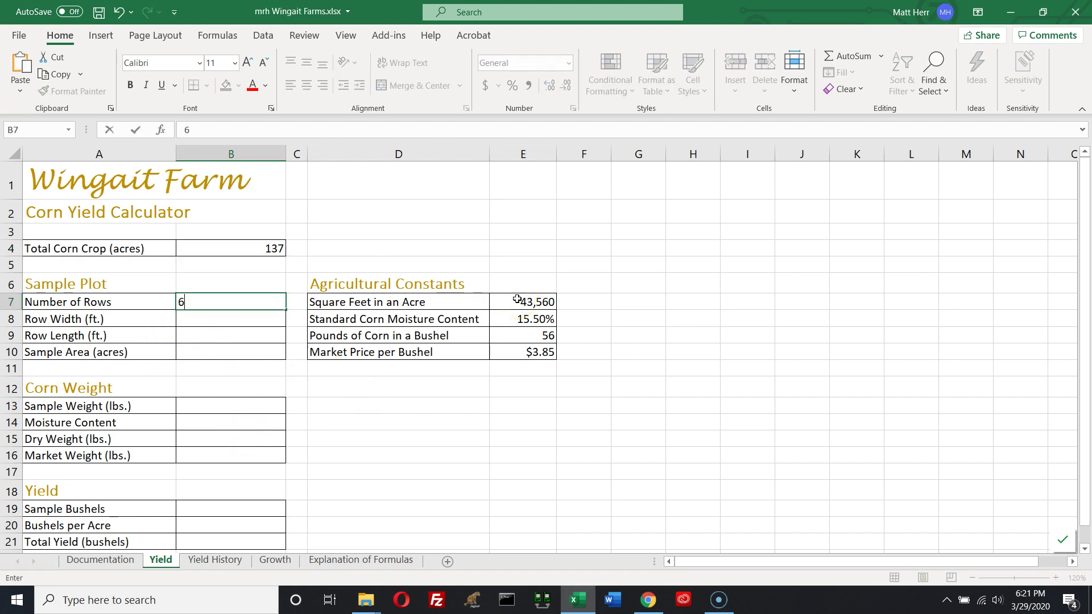
{"action": "left_click", "coordinate": [183, 312]}
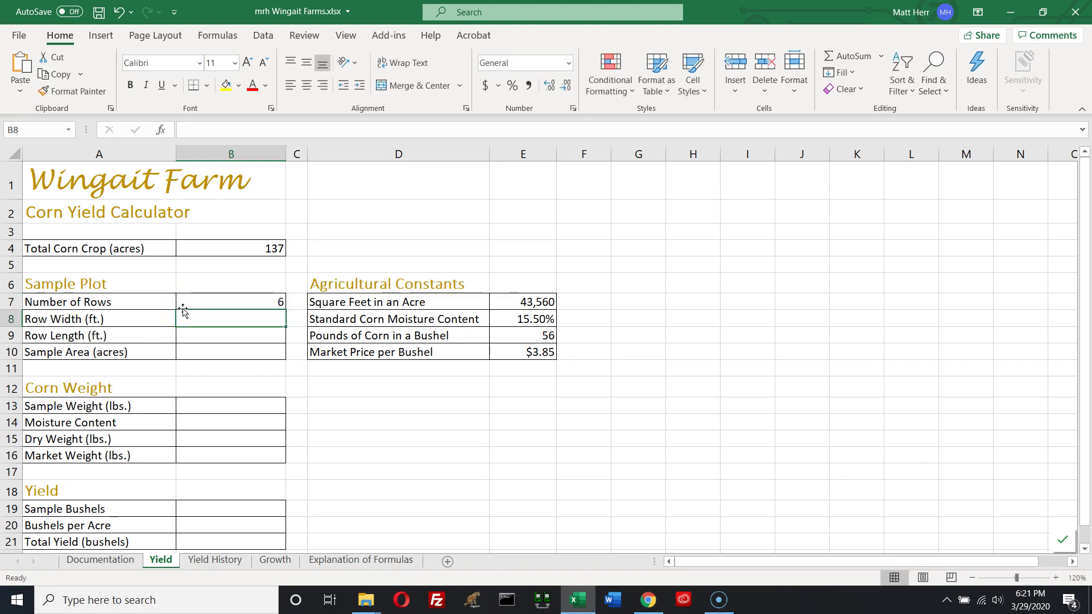
{"action": "type", "text": "2.5"}
{"action": "left_click", "coordinate": [241, 339]}
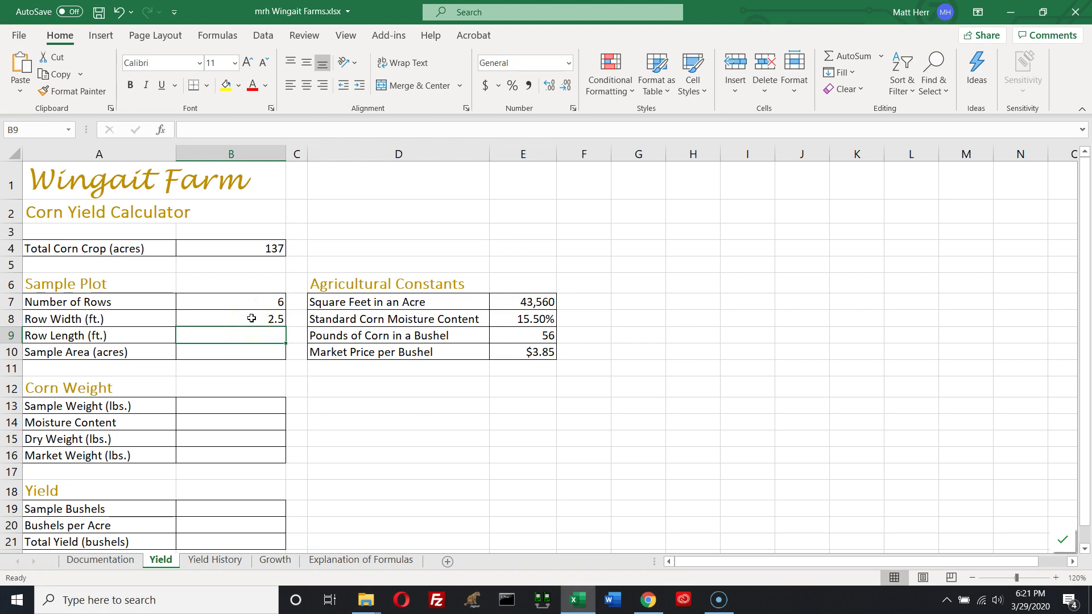
{"action": "type", "text": "294"}
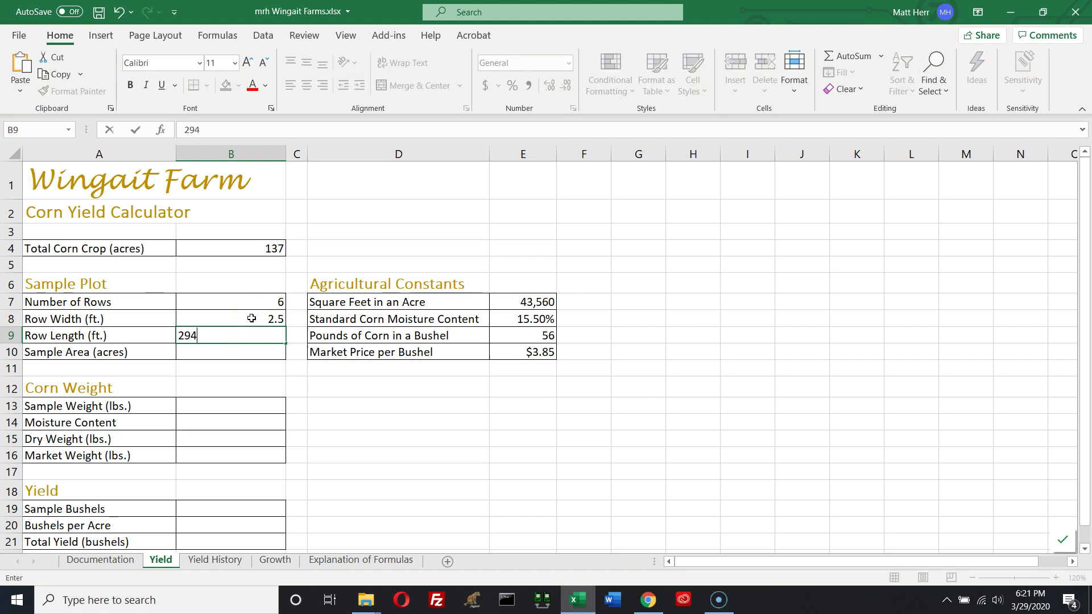
{"action": "left_click", "coordinate": [279, 348]}
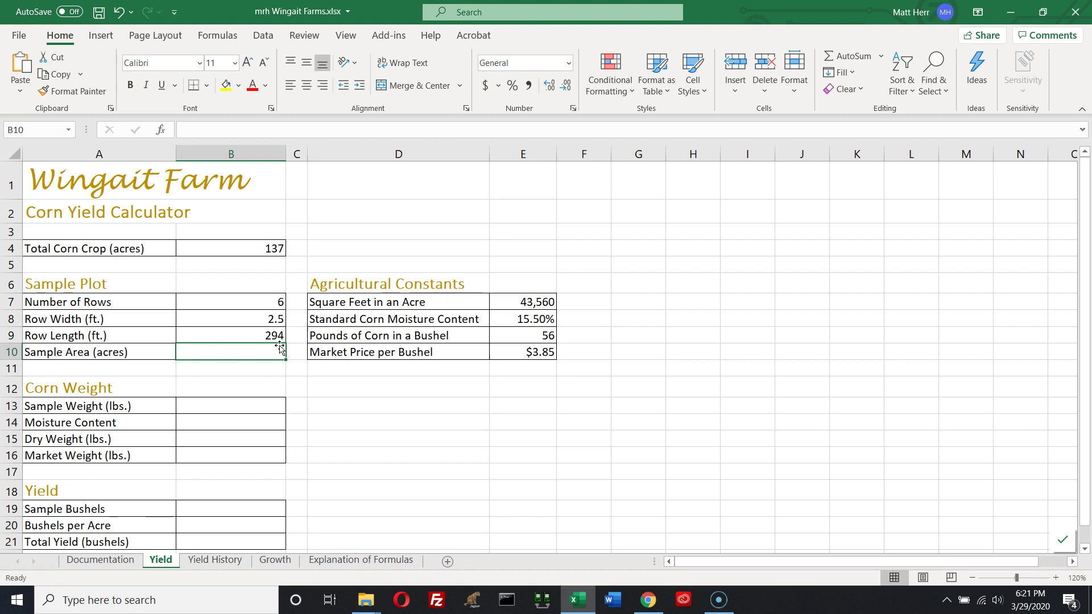
Step: Review the sample area, dry weight, market weight, bushels and GDD formulas on the Explanation of Formulas sheet
{"action": "left_click_drag", "start_coordinate": [260, 247], "coordinate": [263, 335]}
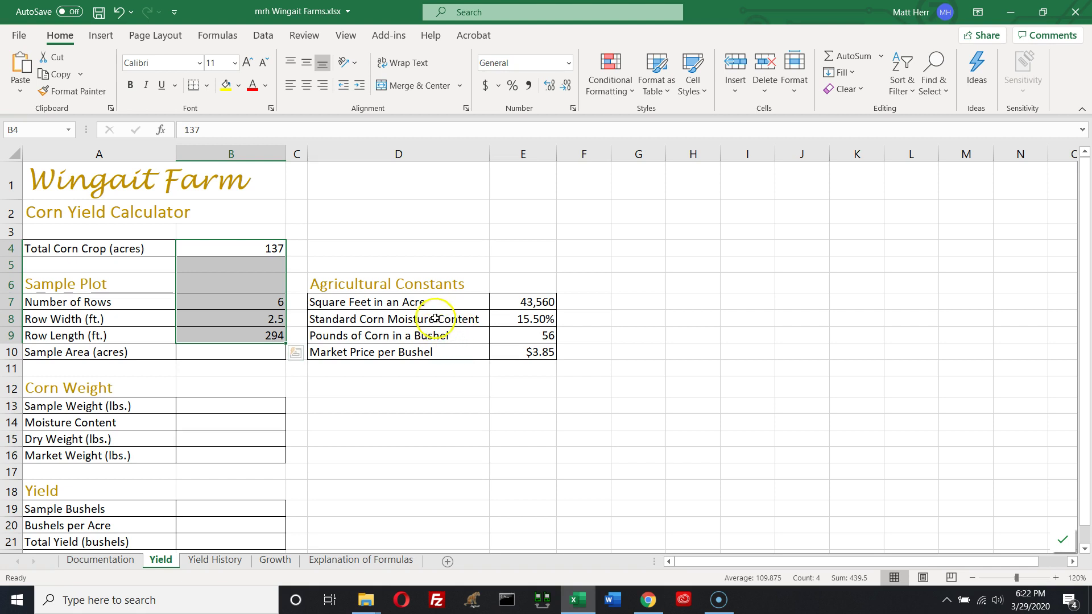
{"action": "left_click", "coordinate": [380, 561]}
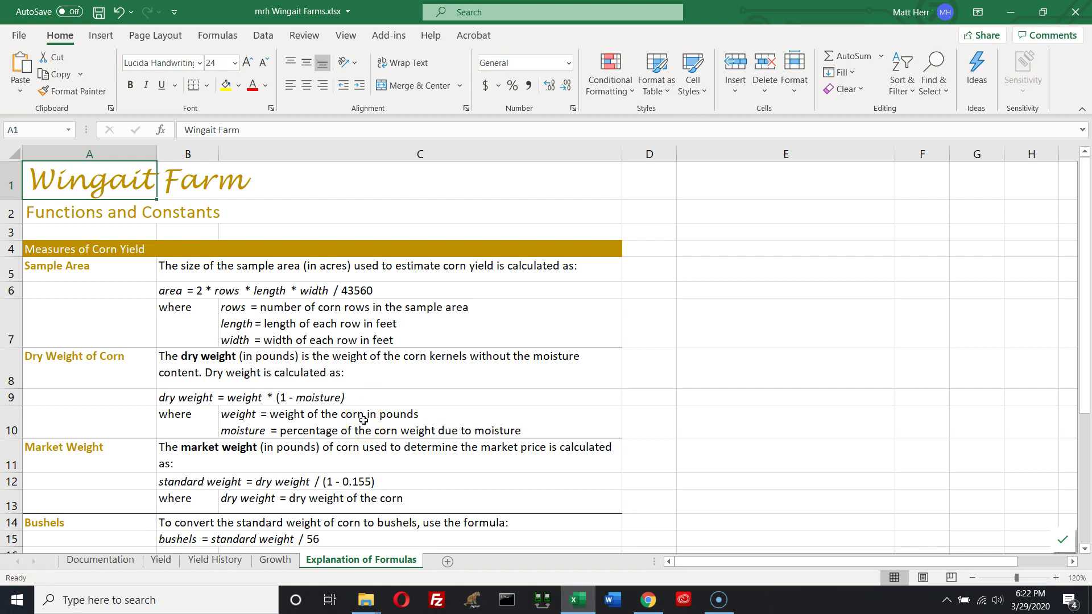
{"action": "left_click", "coordinate": [183, 295]}
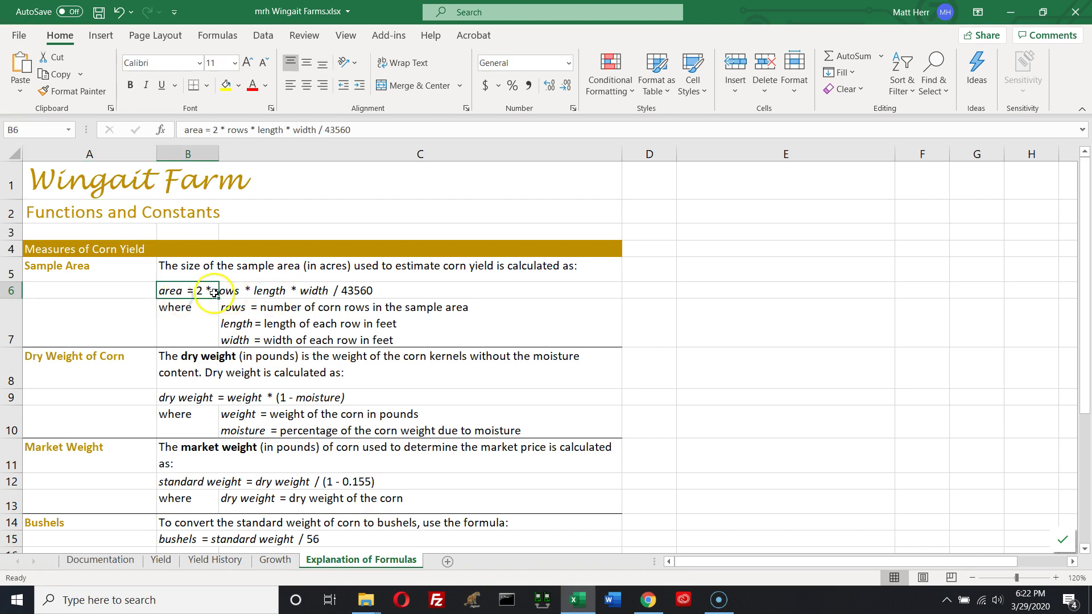
{"action": "left_click_drag", "start_coordinate": [213, 292], "coordinate": [256, 288]}
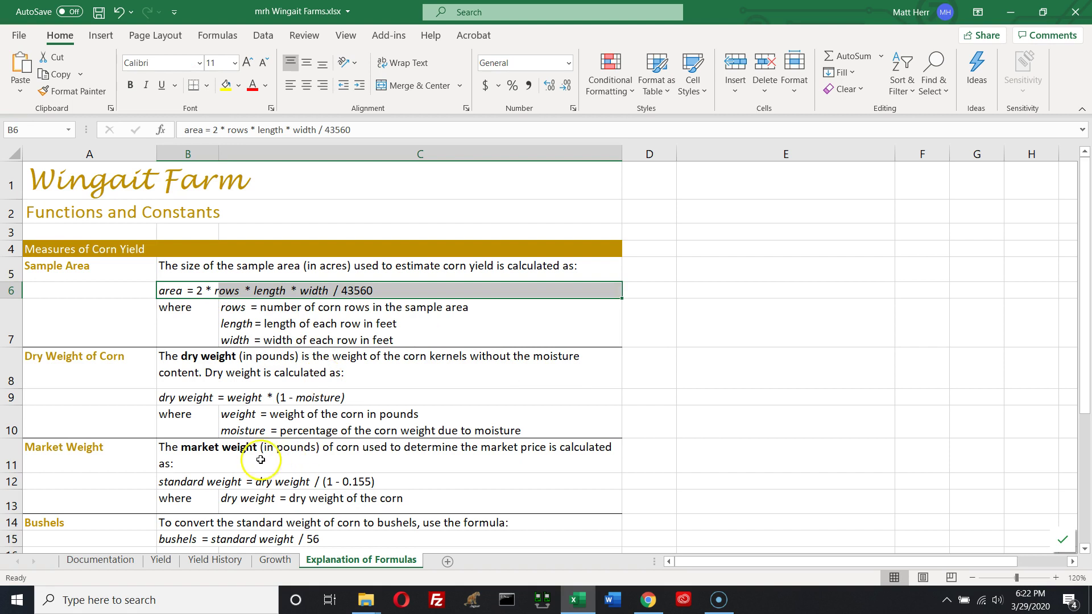
{"action": "left_click_drag", "start_coordinate": [177, 396], "coordinate": [317, 397]}
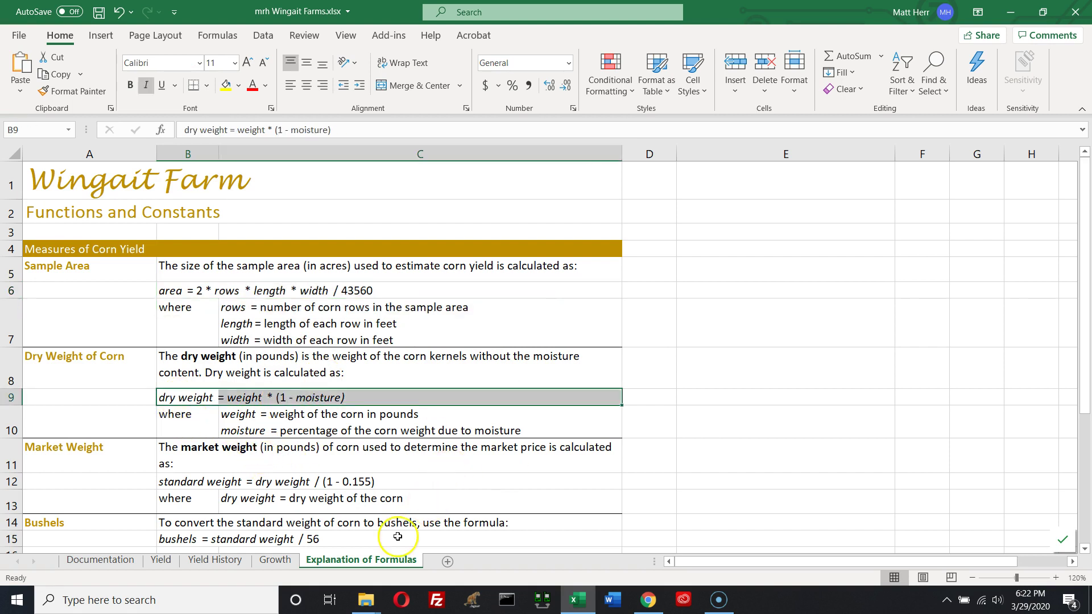
{"action": "left_click_drag", "start_coordinate": [168, 482], "coordinate": [319, 479]}
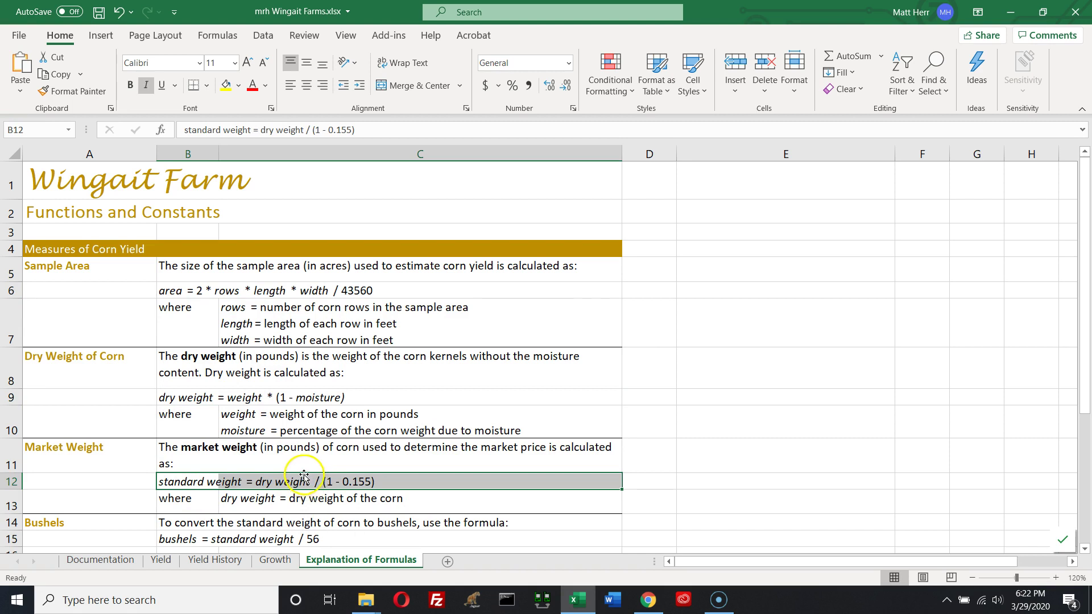
{"action": "scroll", "coordinate": [308, 427], "scroll_direction": "down", "scroll_amount": 3}
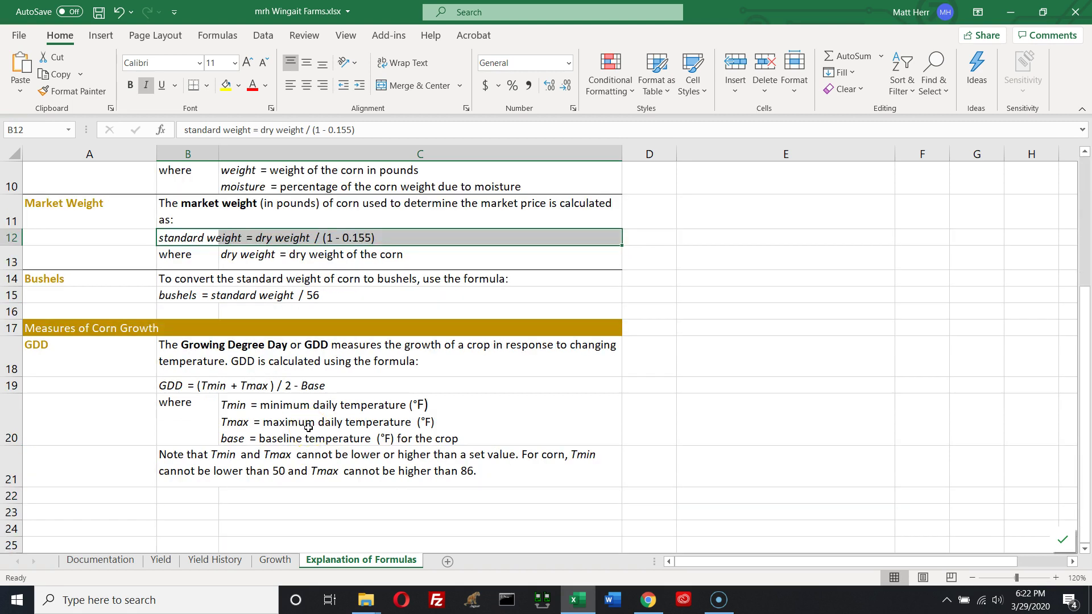
{"action": "left_click", "coordinate": [259, 405]}
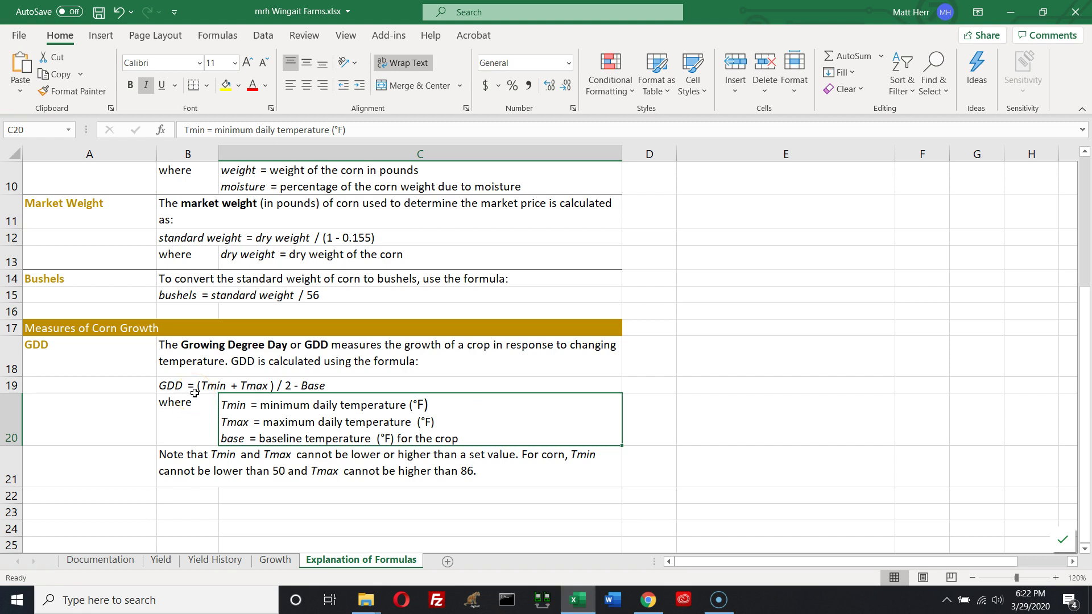
Step: On the Yield sheet, enter the sample area formula =2*b7*b8*b9/e7 in cell B10
{"action": "left_click", "coordinate": [171, 559]}
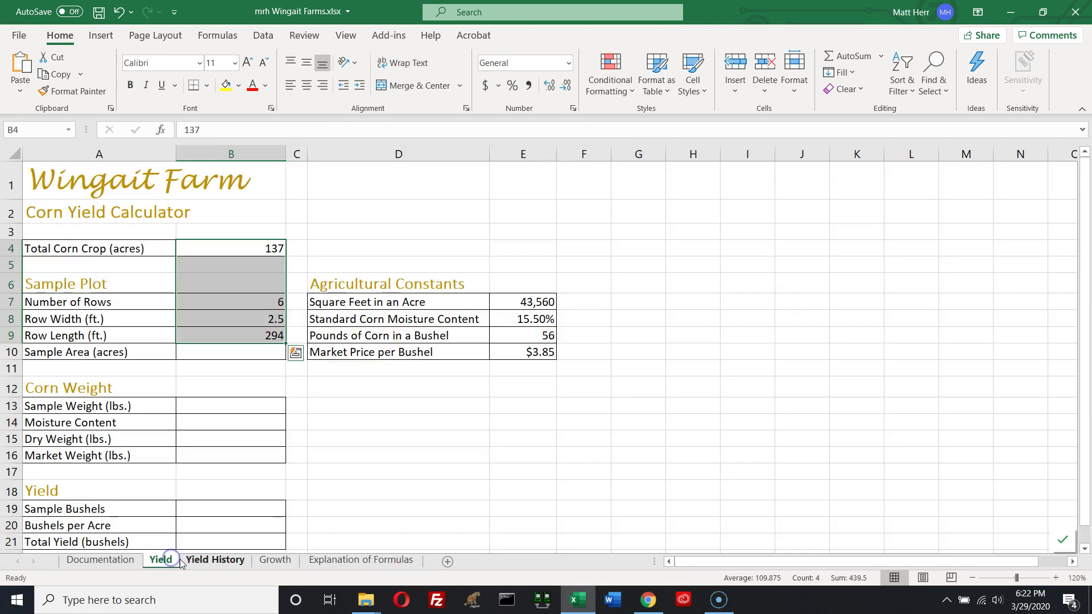
{"action": "left_click", "coordinate": [260, 367]}
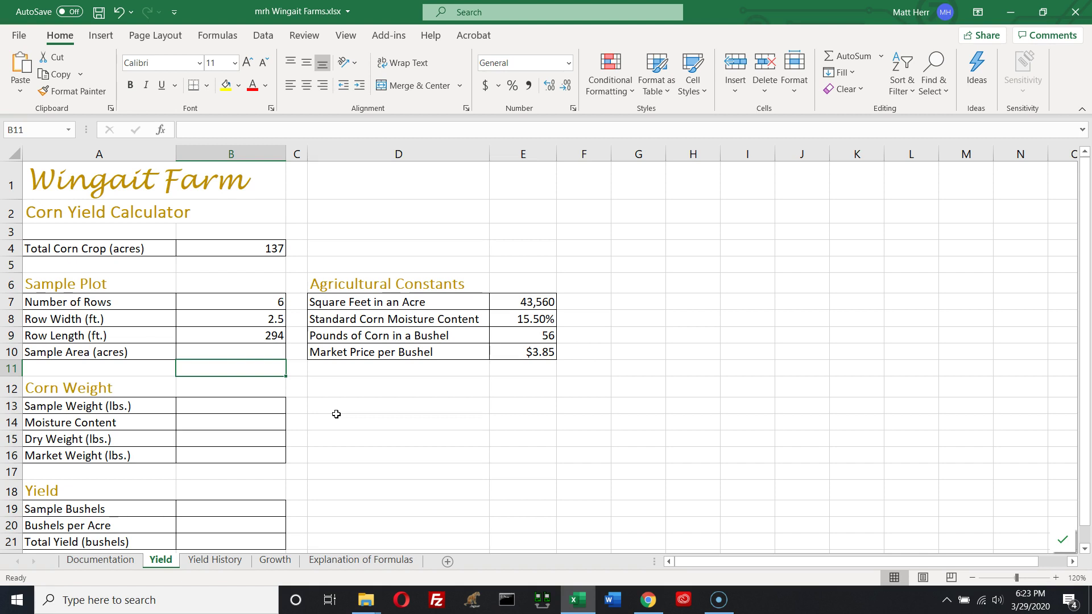
{"action": "key", "text": "Up"}
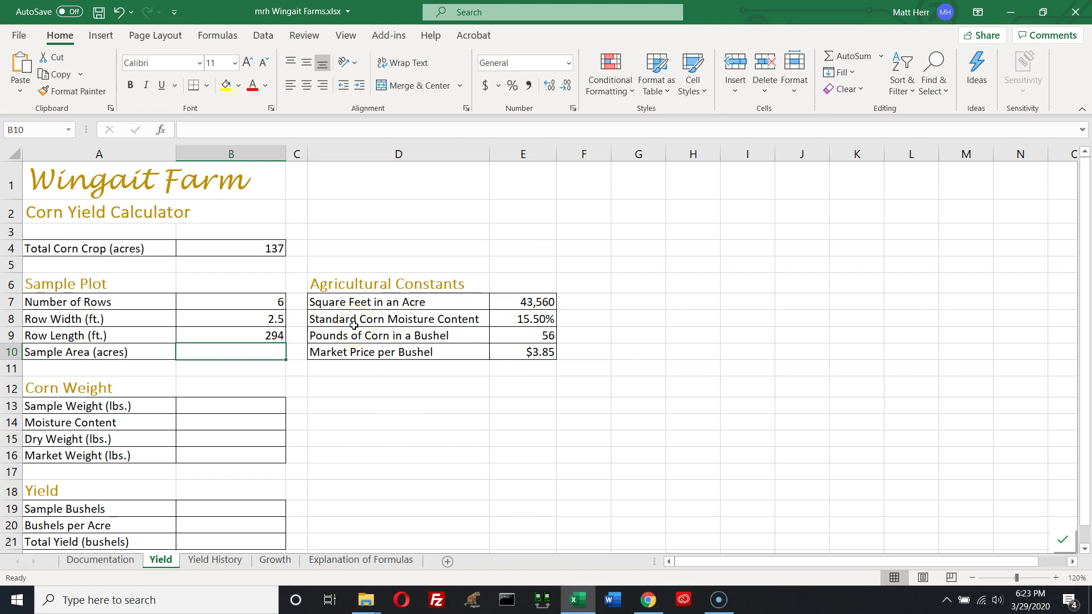
{"action": "type", "text": "="}
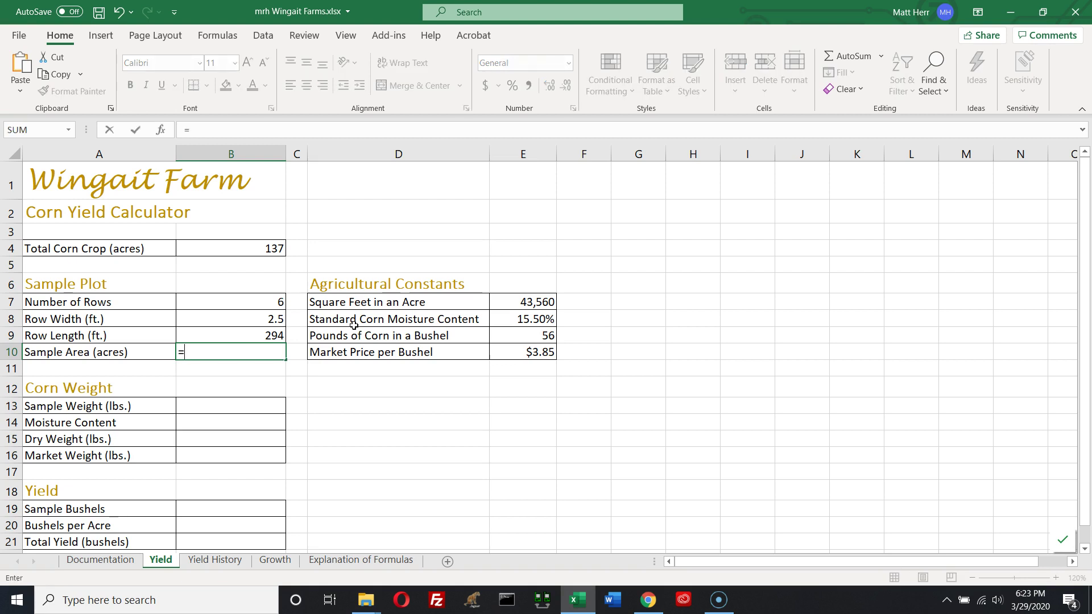
{"action": "type", "text": "2^"}
{"action": "key", "text": "BackSpace"}
{"action": "type", "text": "*b7"}
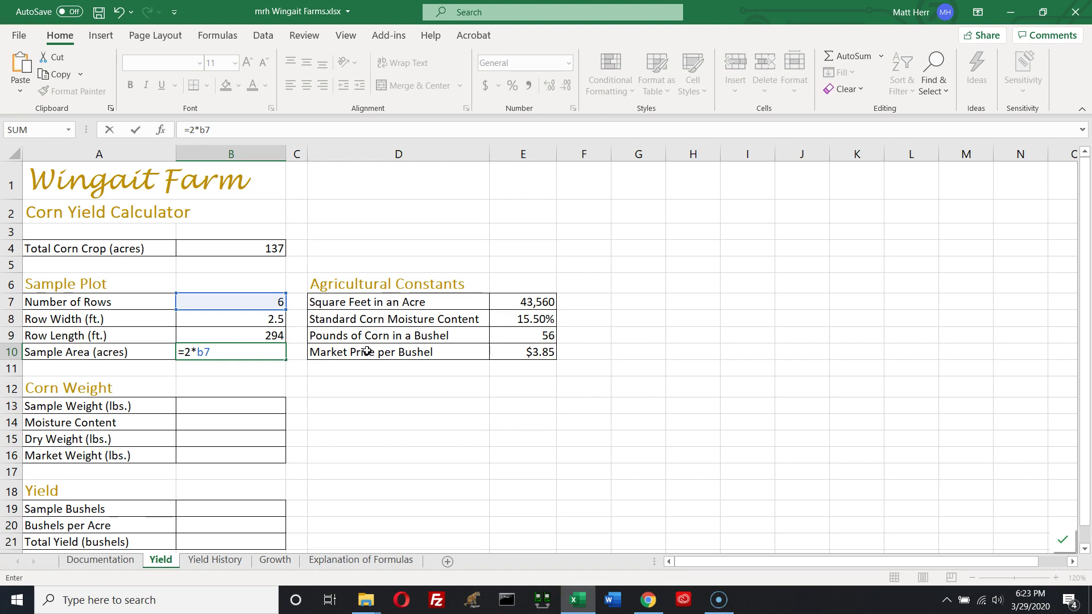
{"action": "type", "text": "*b8"}
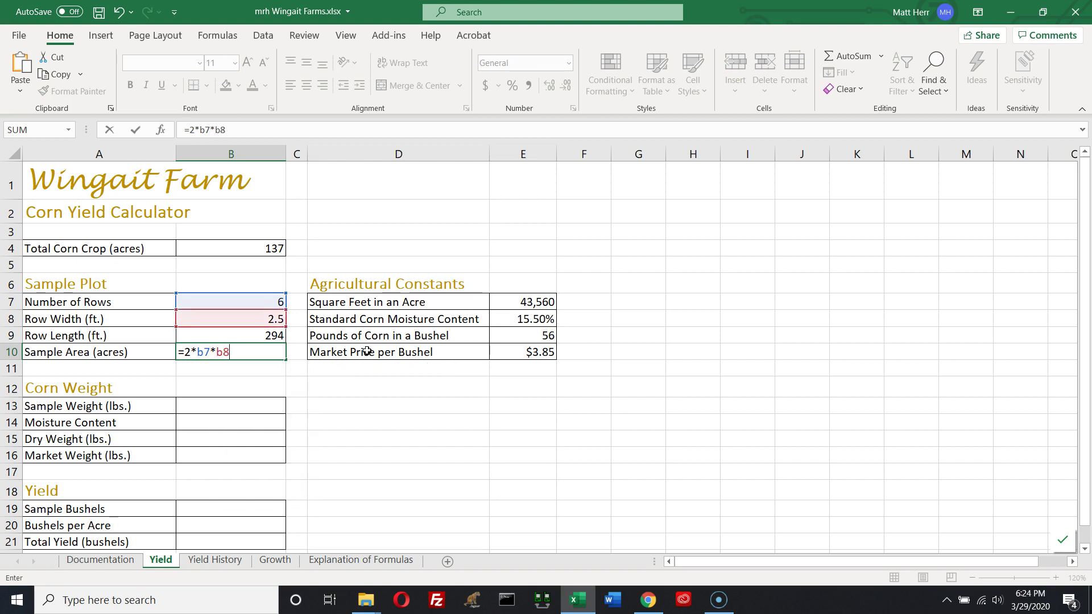
{"action": "type", "text": "*b9"}
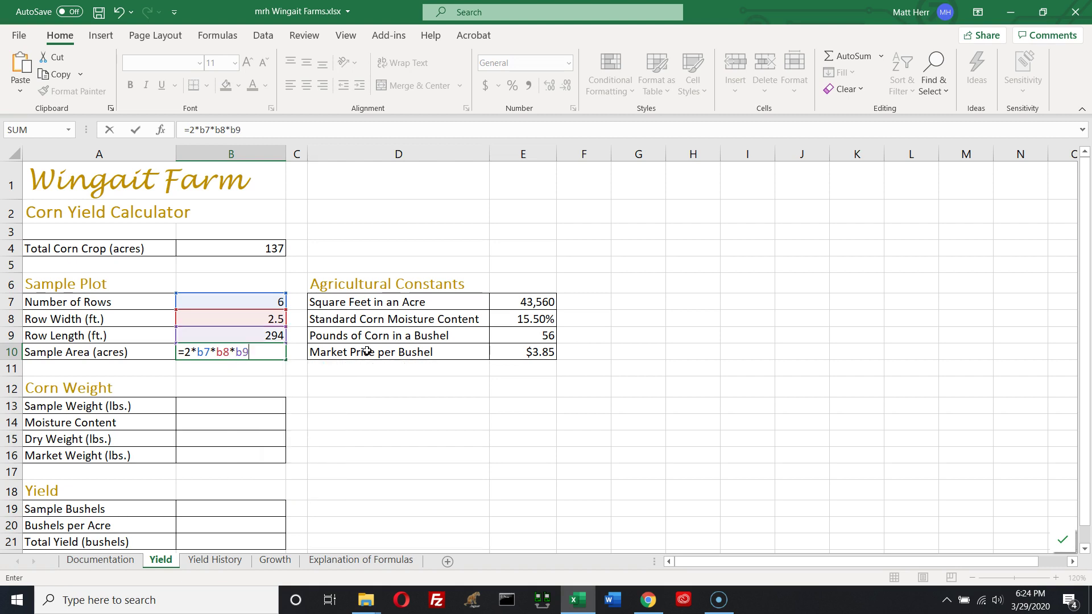
{"action": "type", "text": "/e7"}
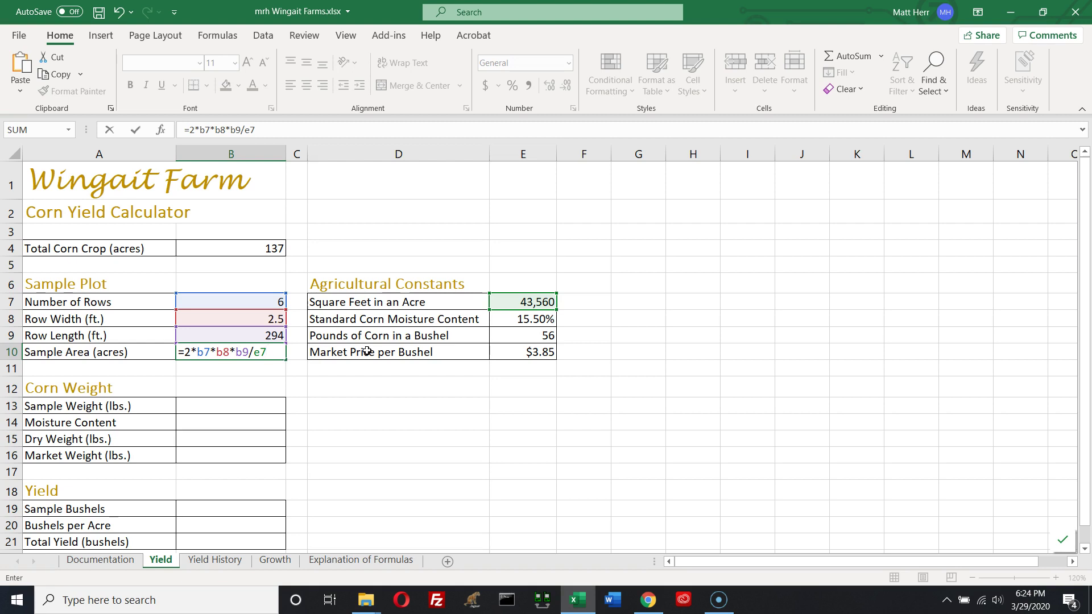
{"action": "key", "text": "Return"}
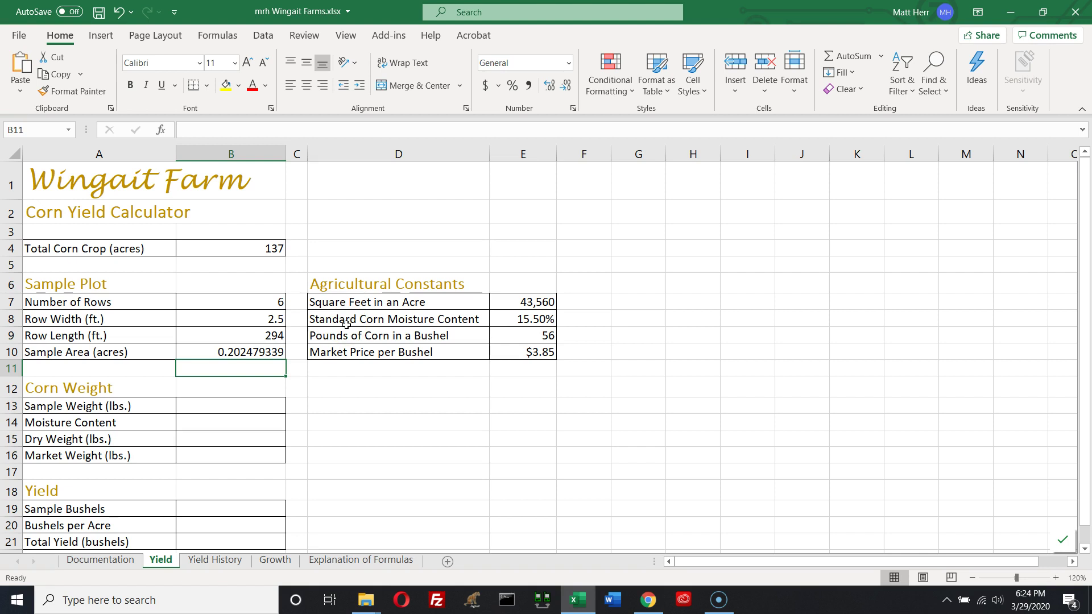
Step: Reduce the sample area in cell B10 to two decimal places
{"action": "left_click", "coordinate": [239, 411]}
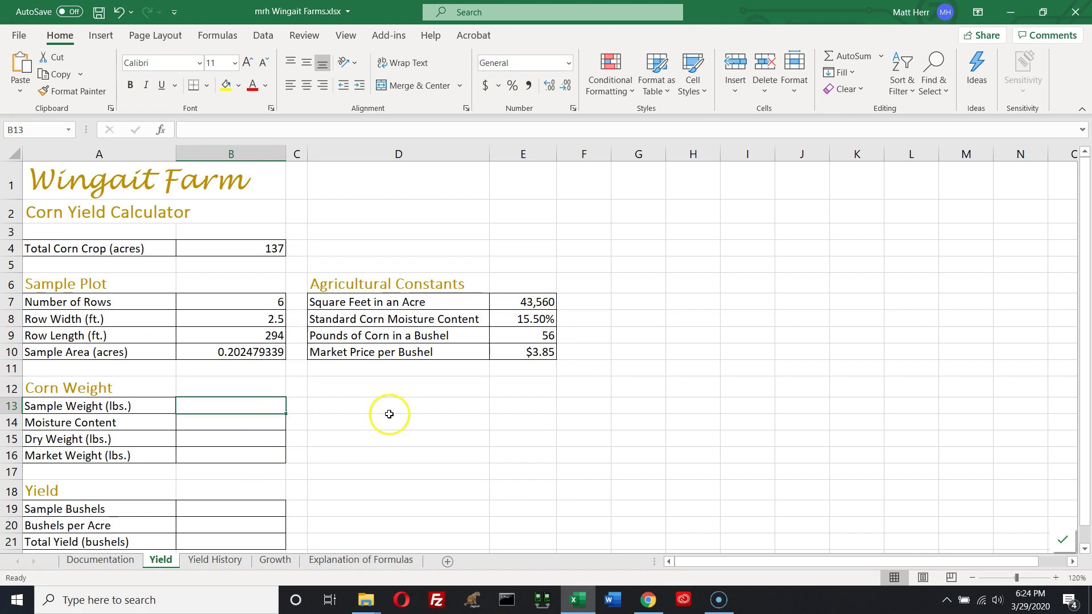
{"action": "left_click", "coordinate": [248, 351]}
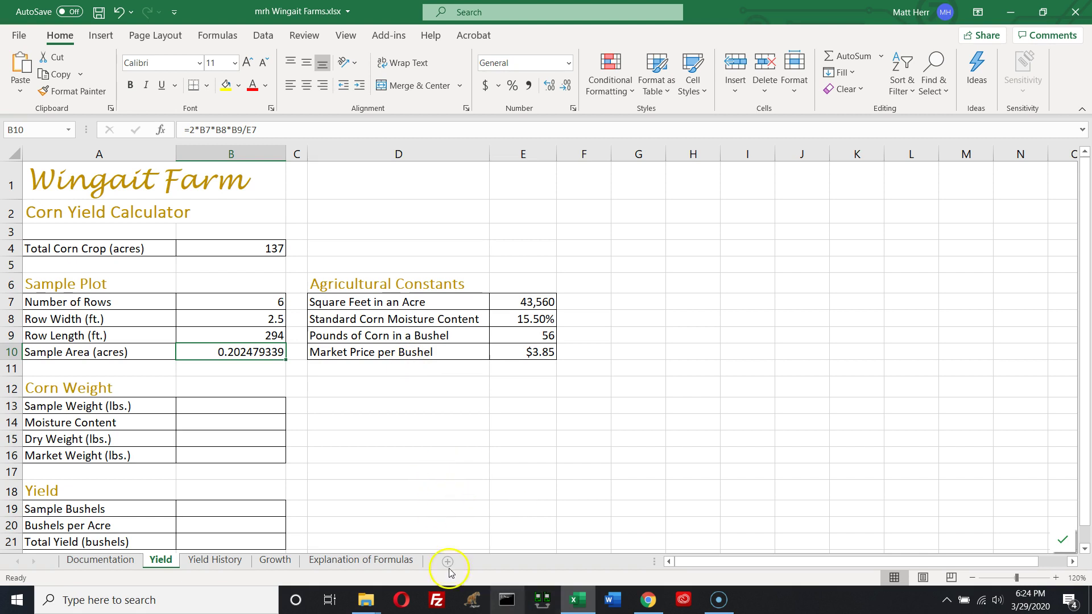
{"action": "left_click", "coordinate": [567, 89]}
{"action": "left_click", "coordinate": [566, 89]}
{"action": "left_click", "coordinate": [567, 89]}
{"action": "left_click", "coordinate": [566, 89]}
{"action": "left_click", "coordinate": [567, 89]}
{"action": "left_click", "coordinate": [566, 88]}
{"action": "left_click", "coordinate": [566, 89]}
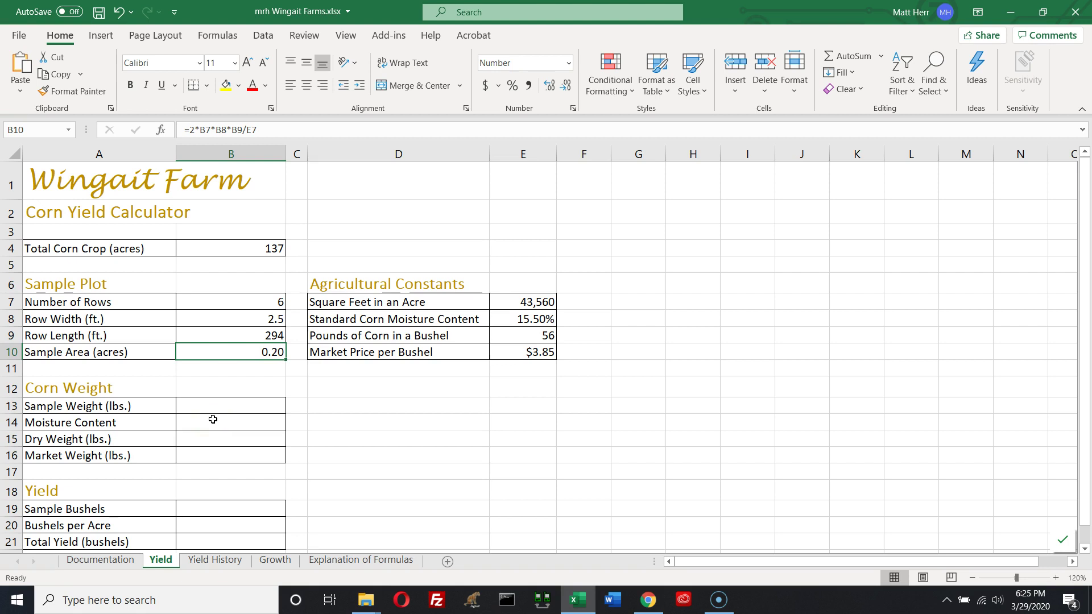
Step: Enter a sample weight of 1922 lbs. in cell B13
{"action": "left_click", "coordinate": [254, 404]}
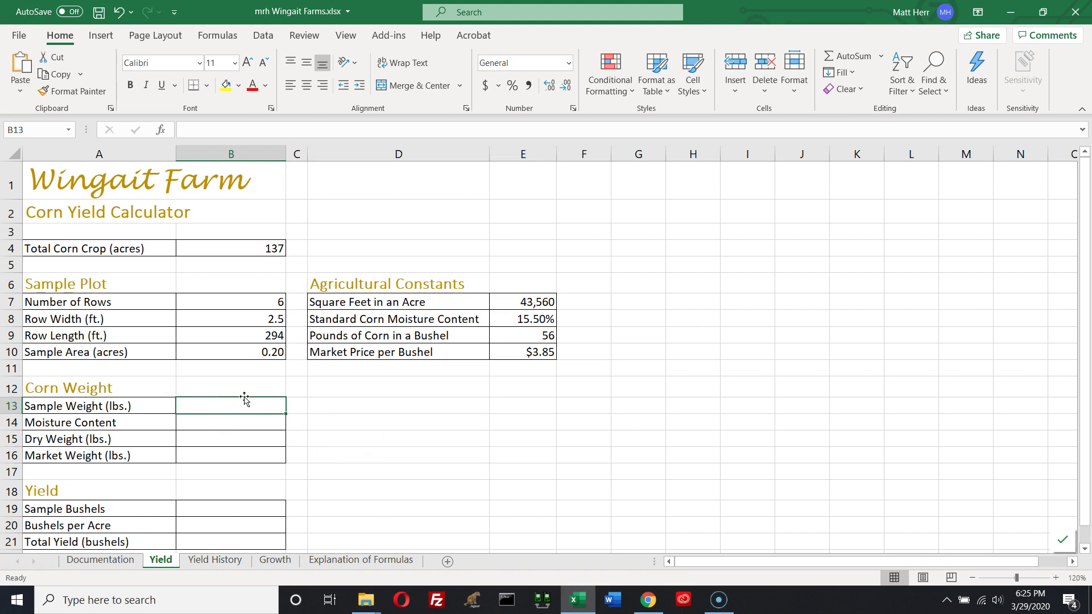
{"action": "type", "text": "1922"}
{"action": "left_click", "coordinate": [234, 422]}
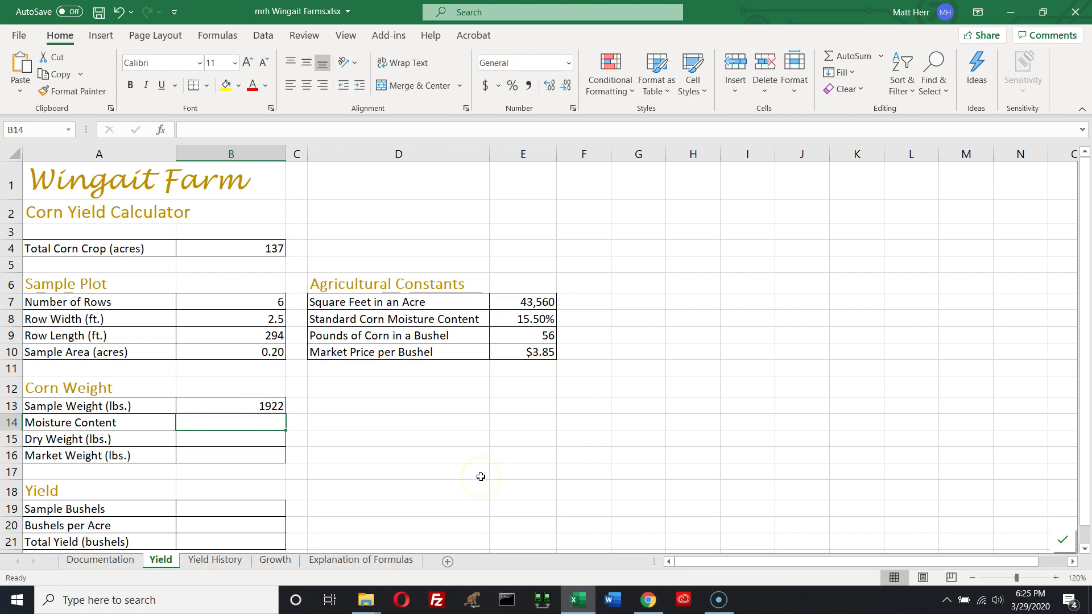
Step: Enter a moisture content of 16.3% in cell B14
{"action": "type", "text": "16.3"}
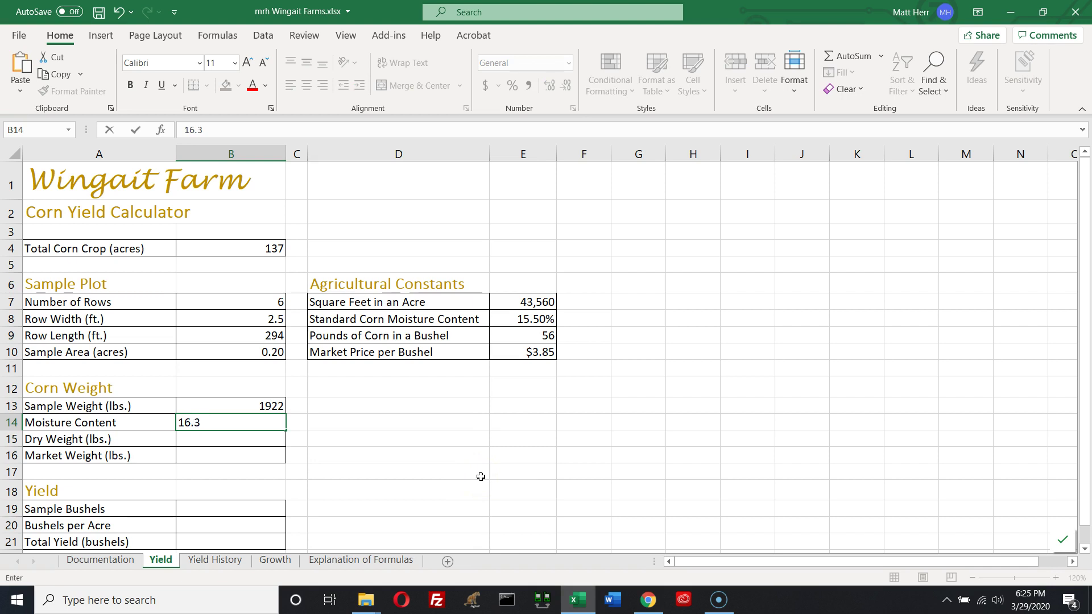
{"action": "type", "text": "%"}
{"action": "key", "text": "Return"}
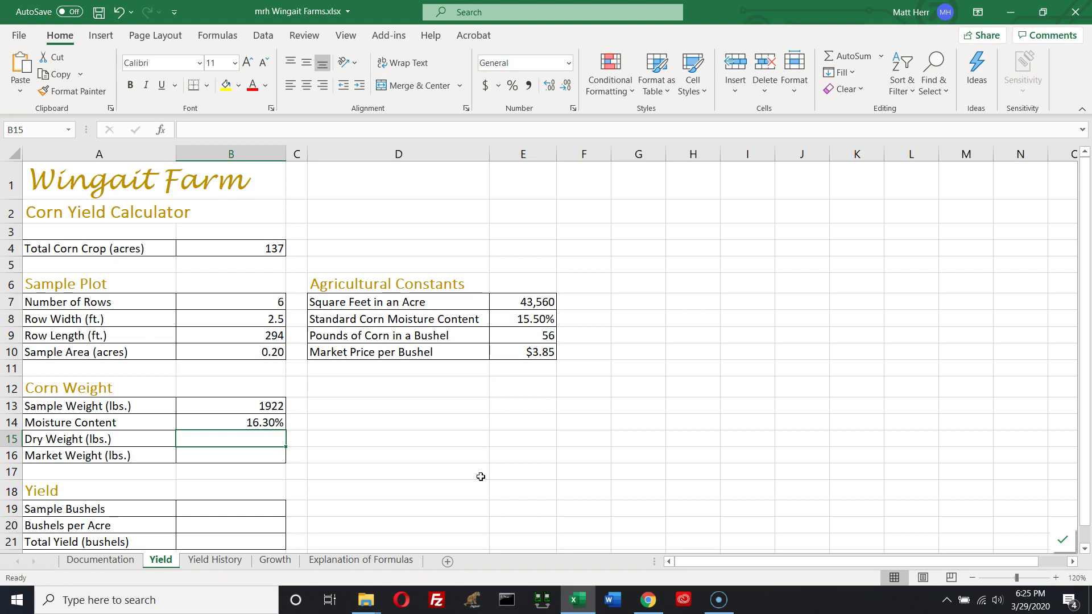
Step: Enter the dry weight formula =b13*(1-b14) in cell B15
{"action": "type", "text": "=b13"}
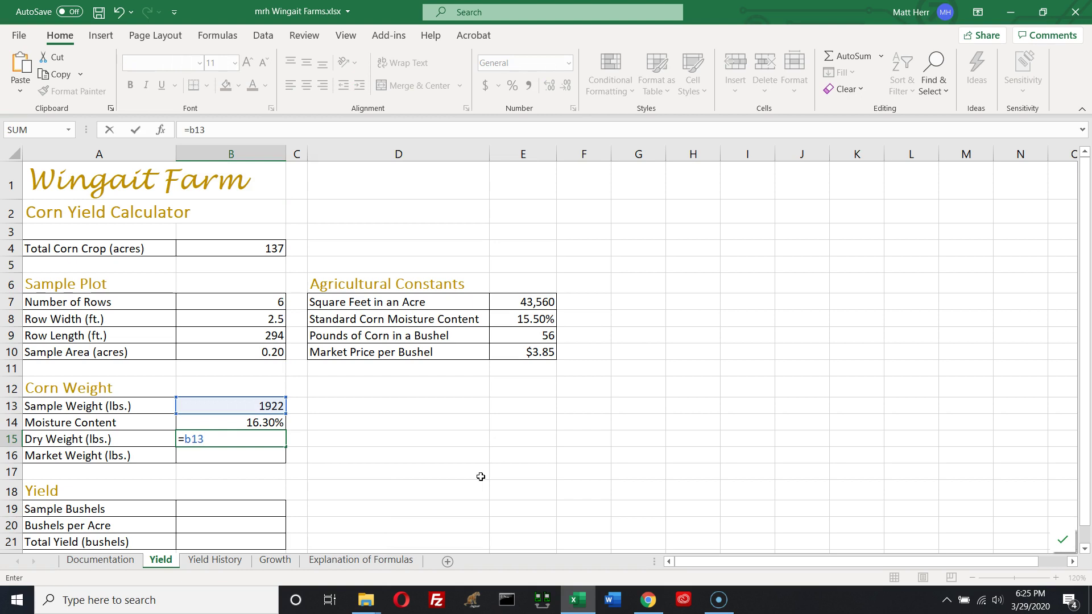
{"action": "type", "text": "*(1-b14"}
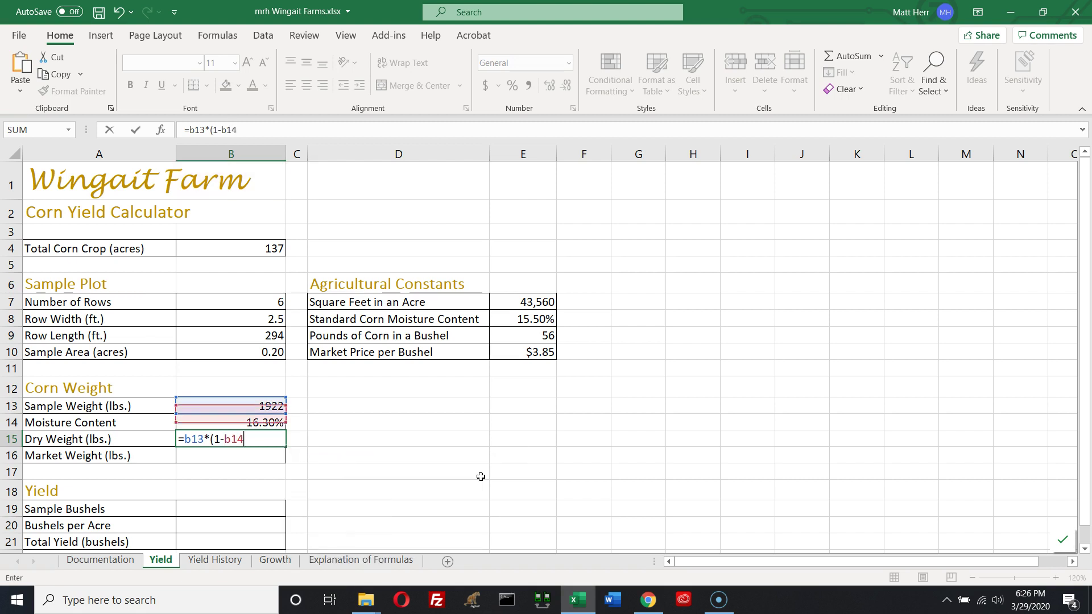
{"action": "type", "text": ")"}
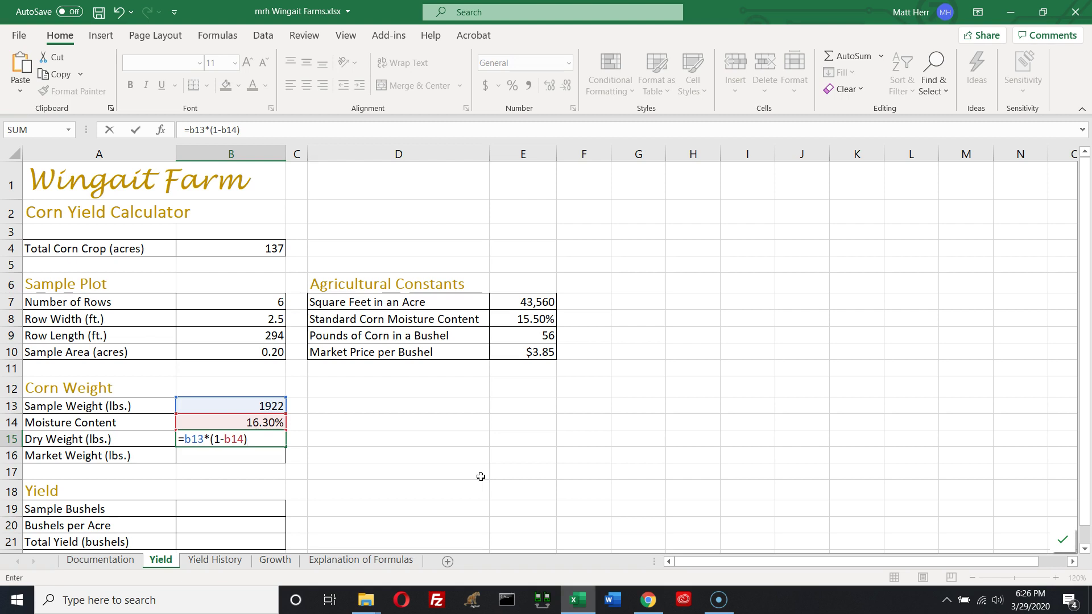
{"action": "key", "text": "Return"}
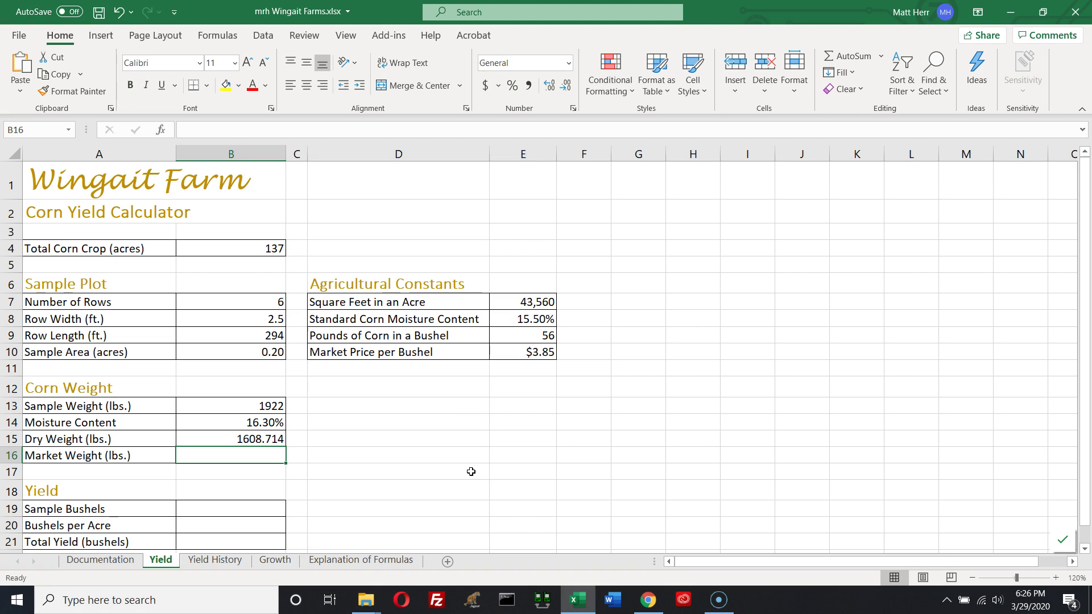
Step: Enter the market weight formula =b15/(1-e8) in cell B16
{"action": "type", "text": "="}
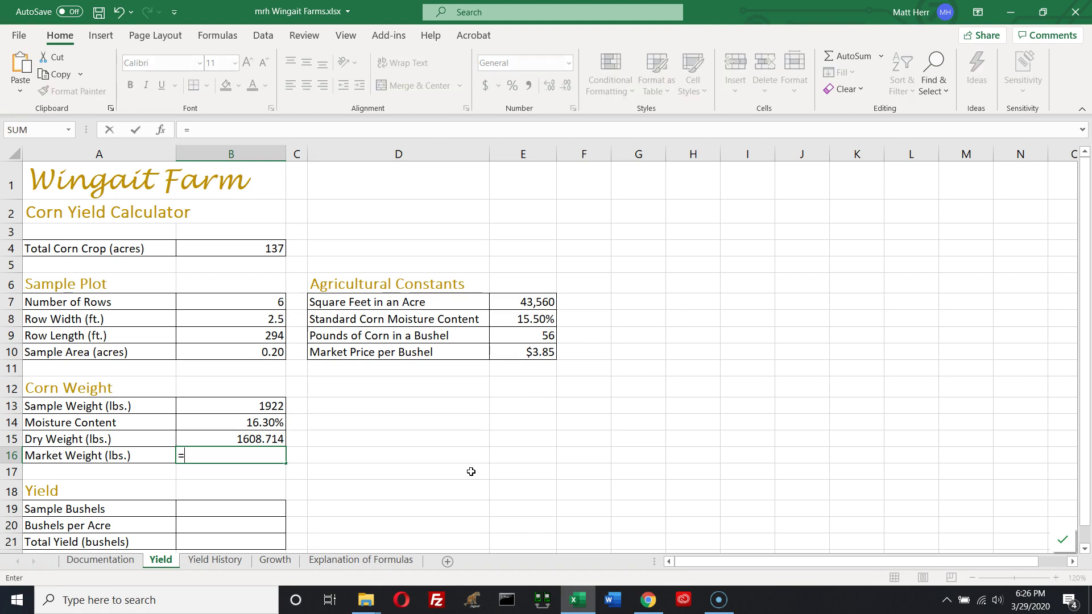
{"action": "type", "text": "b1"}
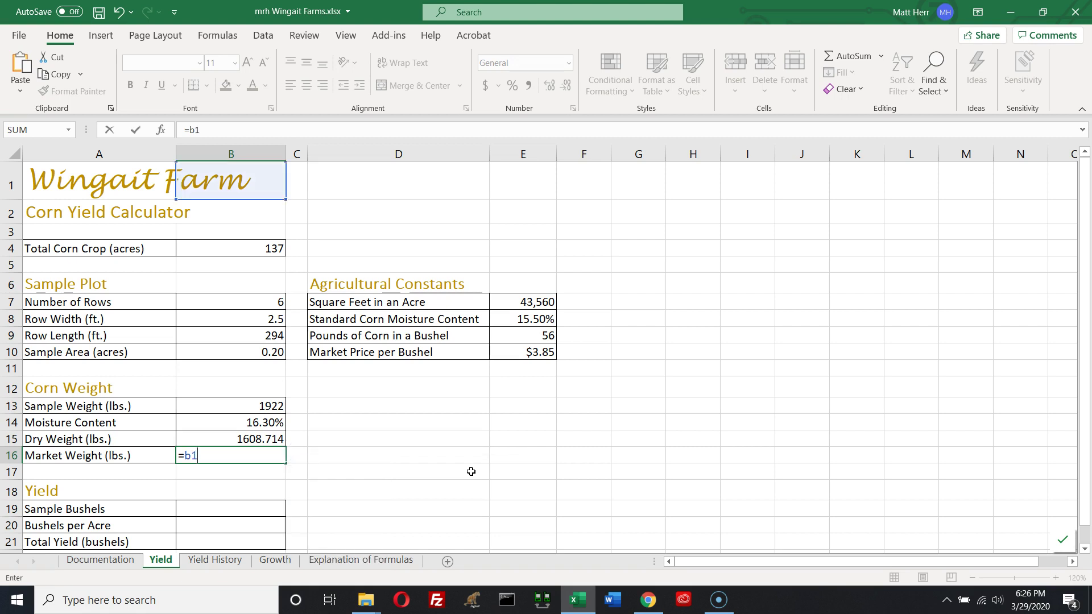
{"action": "type", "text": "5/"}
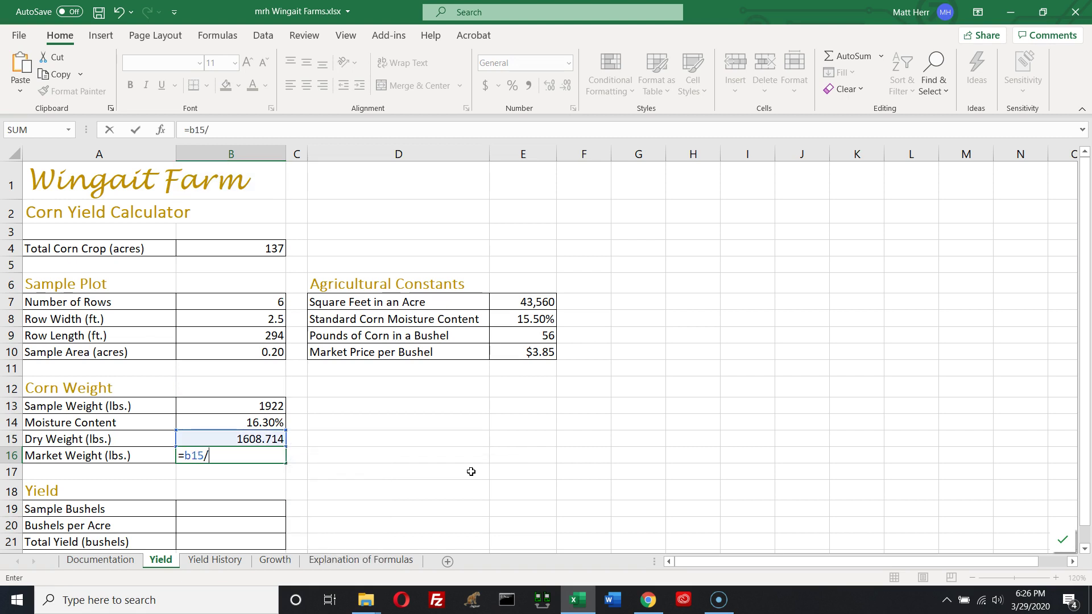
{"action": "type", "text": "(1-e8)"}
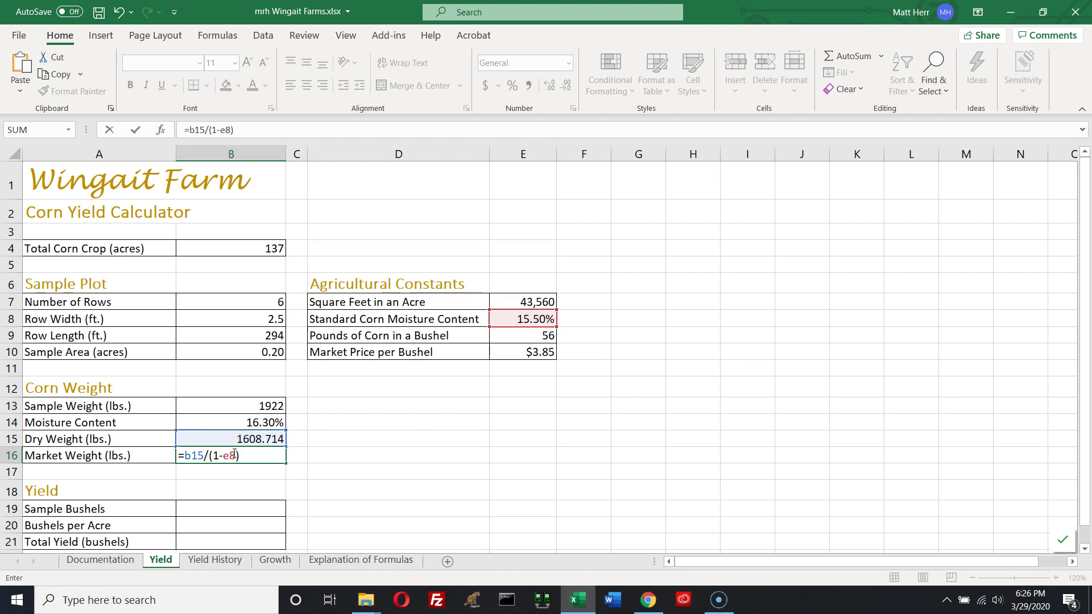
{"action": "key", "text": "Return"}
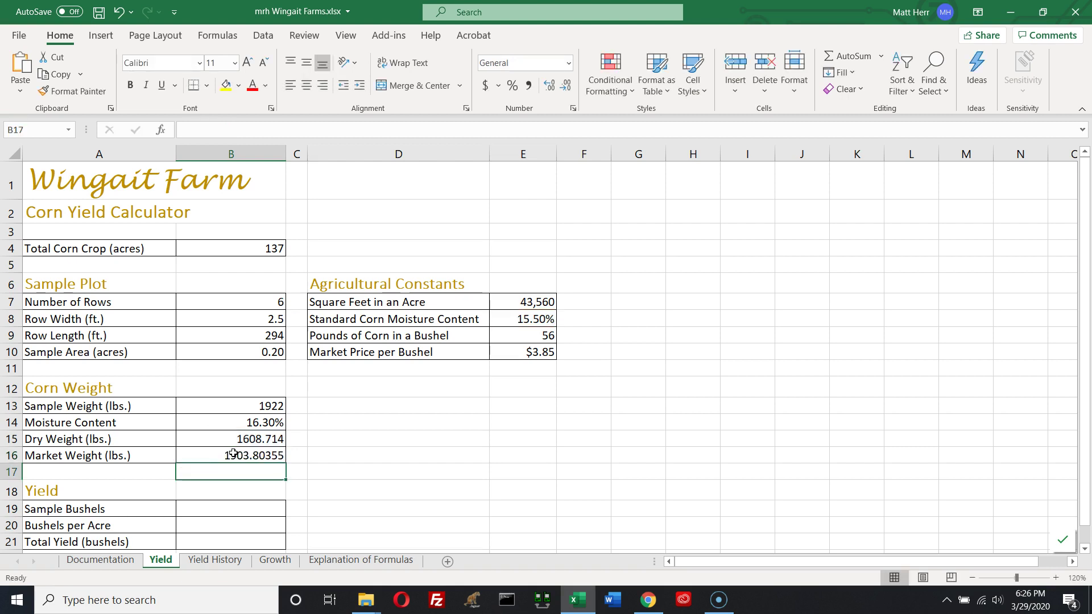
Step: Reduce the dry weight and market weight in cells B15:B16 to zero decimal places
{"action": "left_click", "coordinate": [264, 457]}
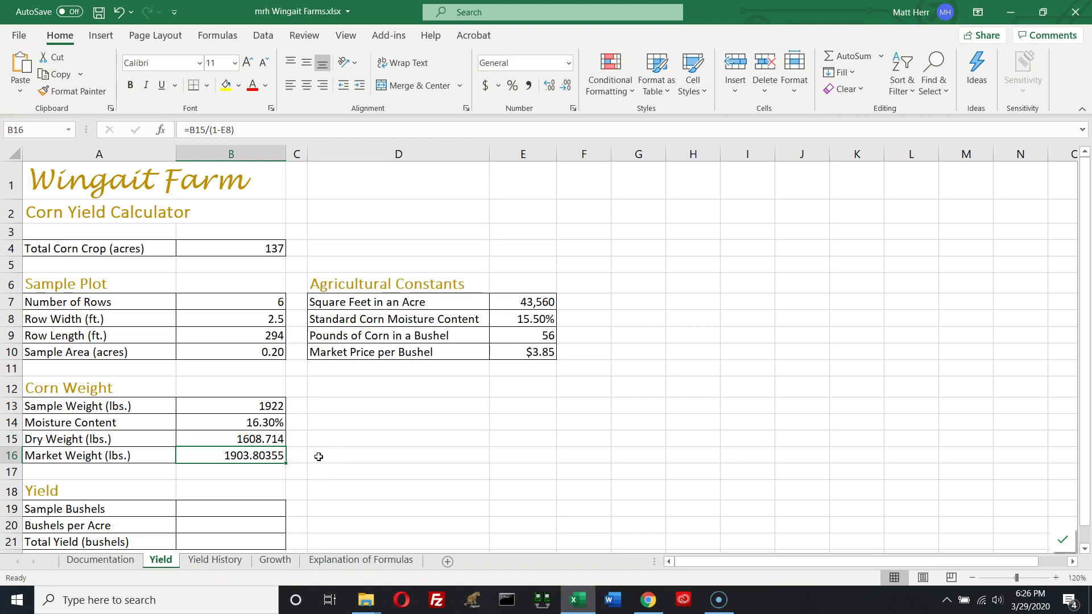
{"action": "left_click", "coordinate": [258, 440]}
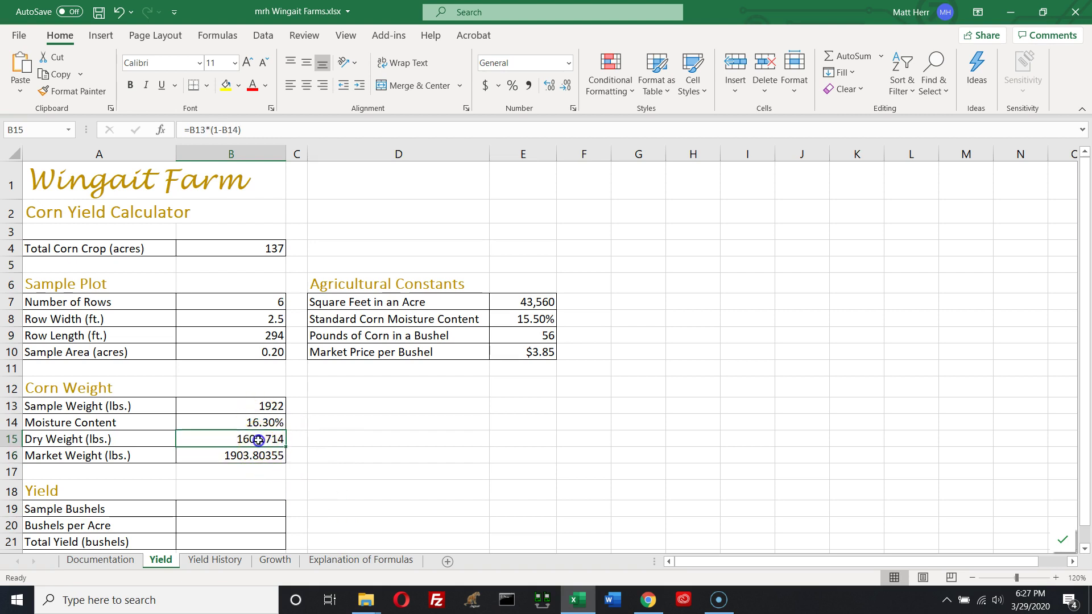
{"action": "mouse_move", "coordinate": [258, 442]}
{"action": "left_mouse_down"}
{"action": "mouse_move", "coordinate": [259, 455]}
{"action": "mouse_move", "coordinate": [239, 440]}
{"action": "mouse_move", "coordinate": [250, 453]}
{"action": "left_mouse_up"}
{"action": "left_click", "coordinate": [398, 458]}
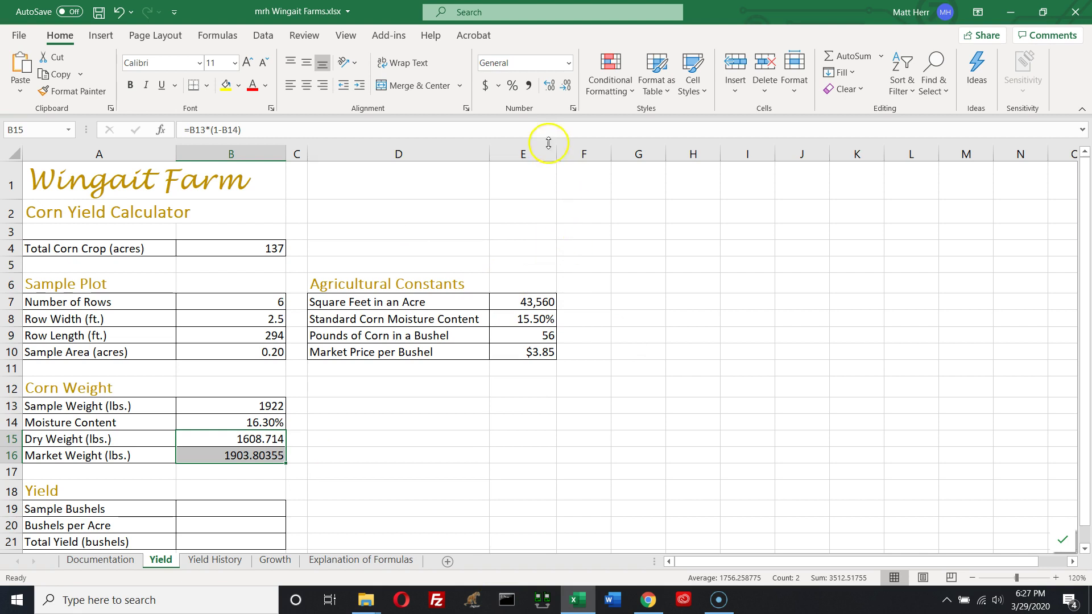
{"action": "left_click", "coordinate": [568, 87]}
{"action": "left_click", "coordinate": [567, 87]}
{"action": "left_click", "coordinate": [567, 87]}
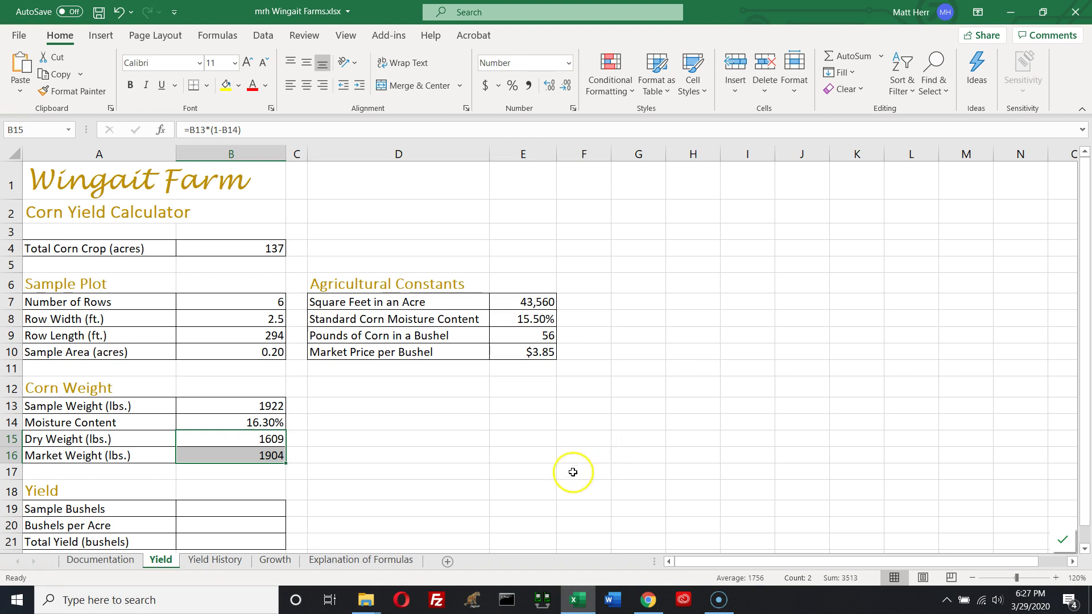
{"action": "left_click", "coordinate": [449, 488]}
Step: Enter the sample bushels formula =b16/e9 in cell B19
{"action": "scroll", "coordinate": [486, 481], "scroll_direction": "down", "scroll_amount": 2}
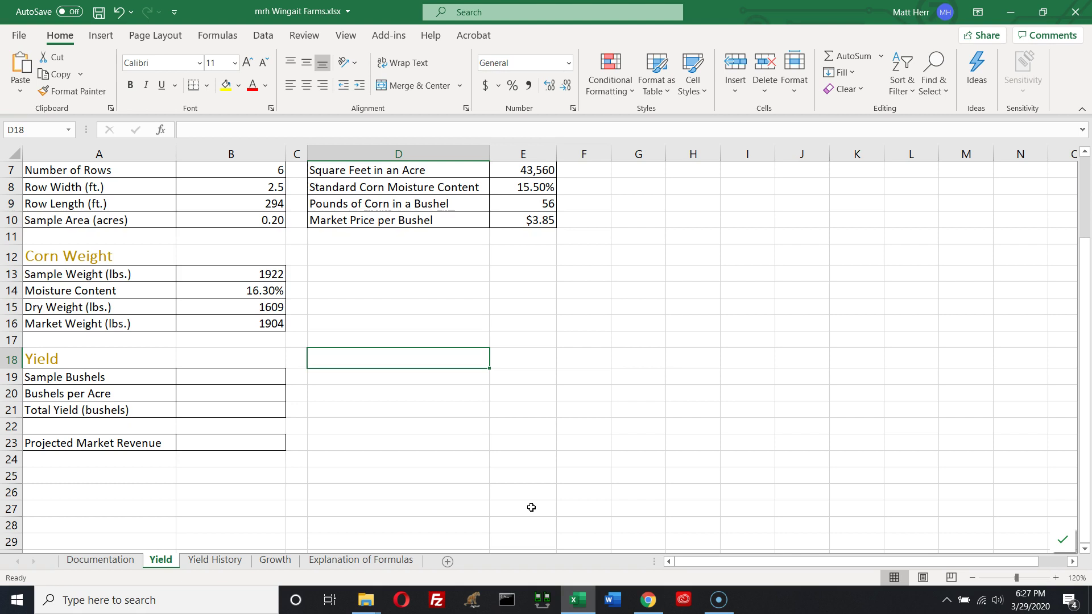
{"action": "left_click", "coordinate": [226, 375]}
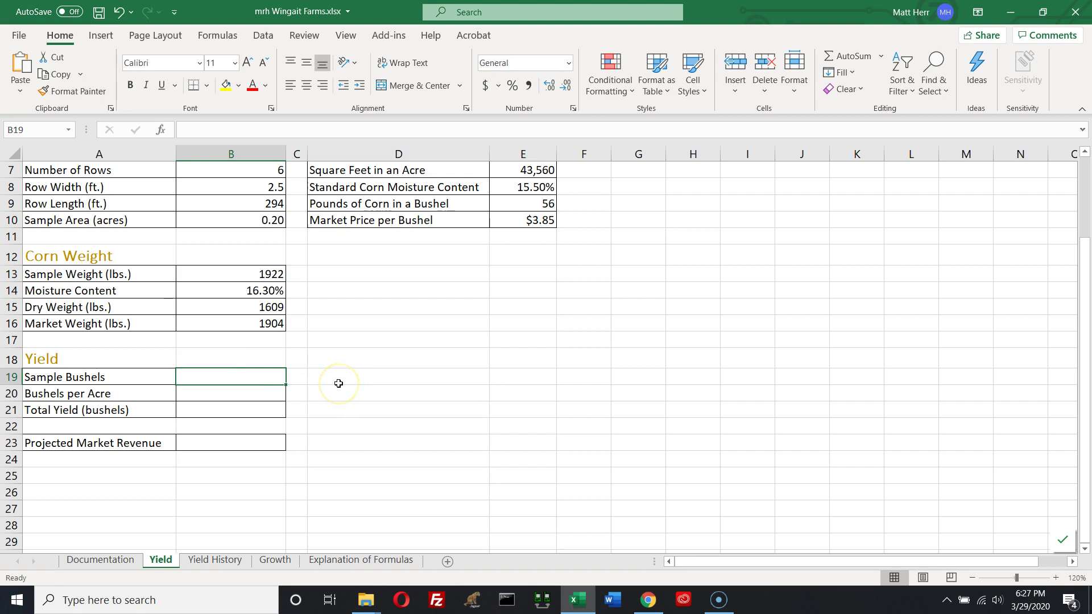
{"action": "type", "text": "=b16/"}
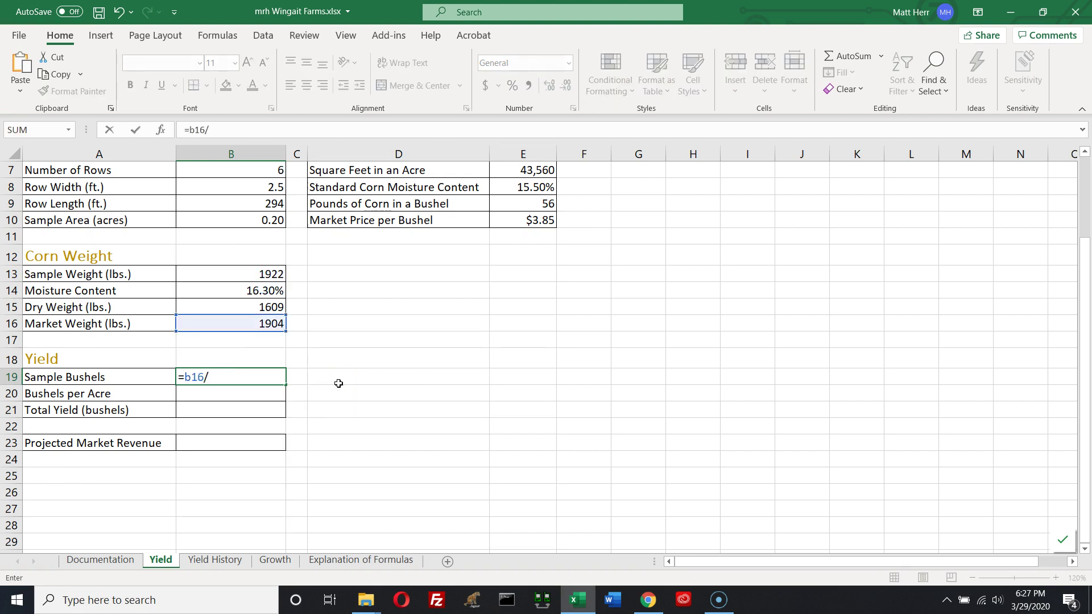
{"action": "type", "text": "e9"}
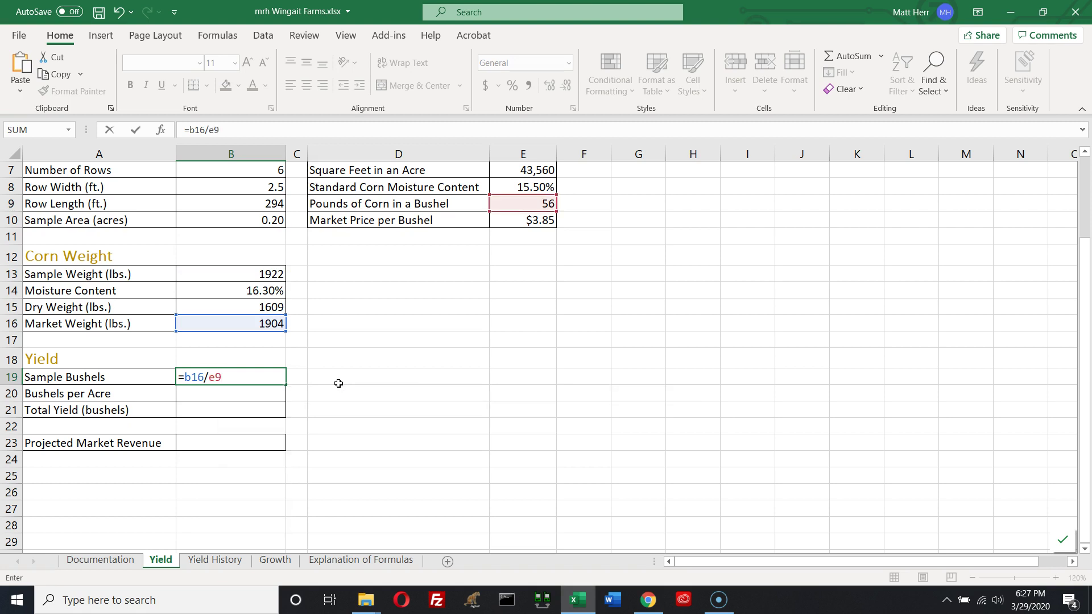
{"action": "key", "text": "Return"}
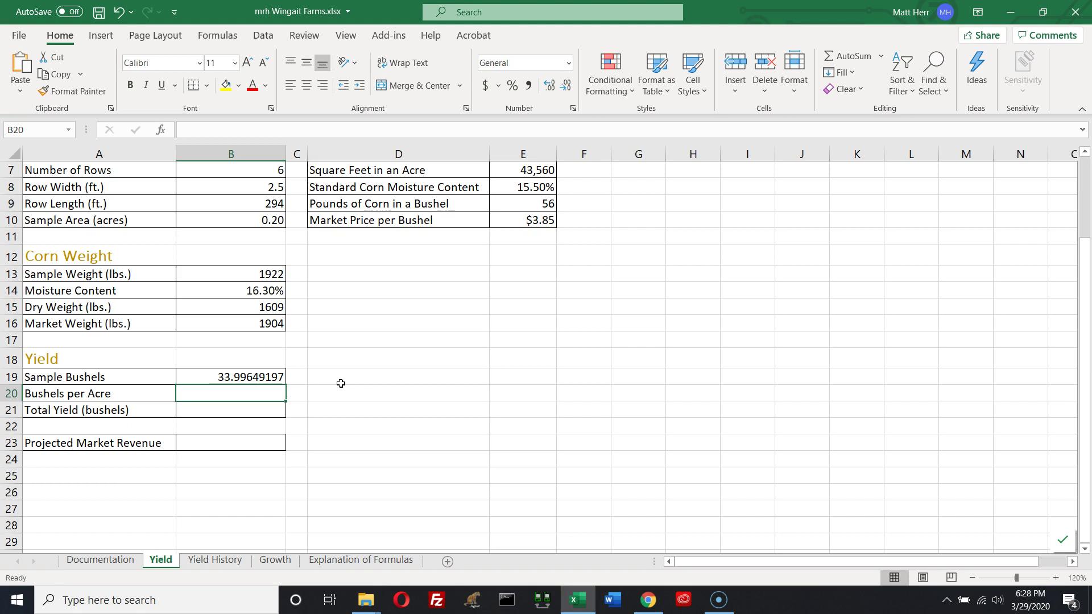
Step: Reduce the sample bushels in cell B19 to zero decimal places
{"action": "left_click", "coordinate": [244, 378]}
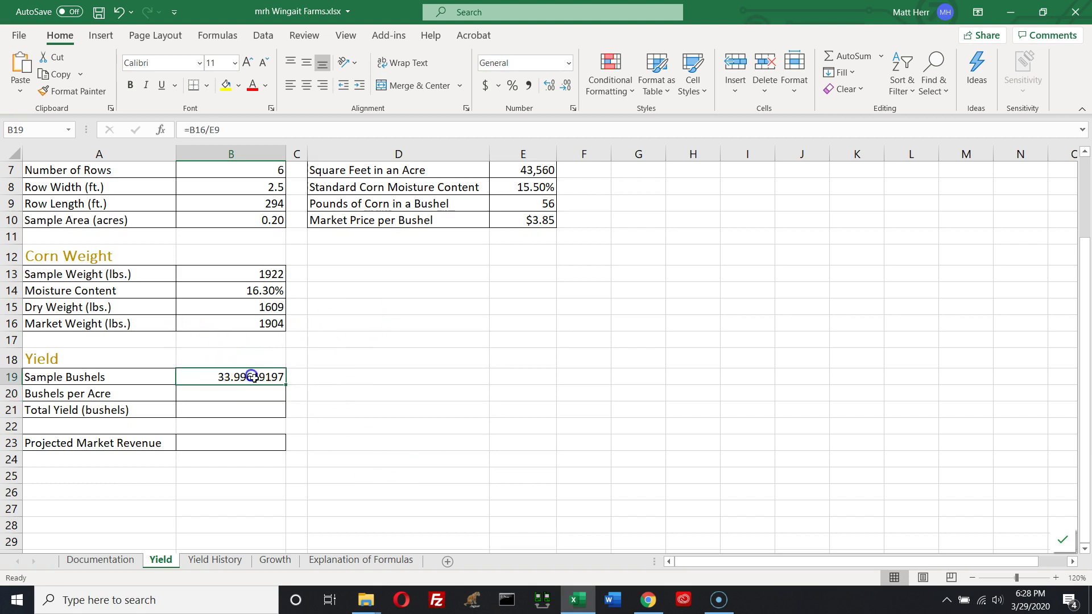
{"action": "left_click", "coordinate": [566, 86]}
{"action": "left_click", "coordinate": [566, 86]}
{"action": "left_click", "coordinate": [566, 85]}
{"action": "left_click", "coordinate": [566, 86]}
{"action": "left_click", "coordinate": [565, 86]}
{"action": "left_click", "coordinate": [566, 86]}
{"action": "left_click", "coordinate": [565, 85]}
{"action": "left_click", "coordinate": [566, 85]}
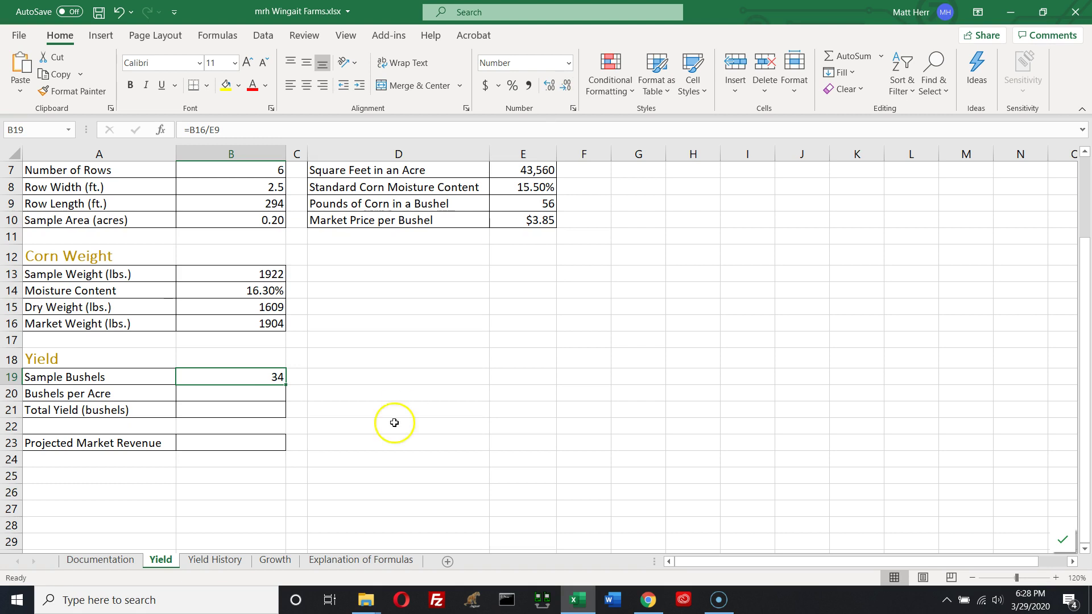
Step: Enter the bushels per acre formula =b19/b10 in cell B20
{"action": "left_click", "coordinate": [253, 393]}
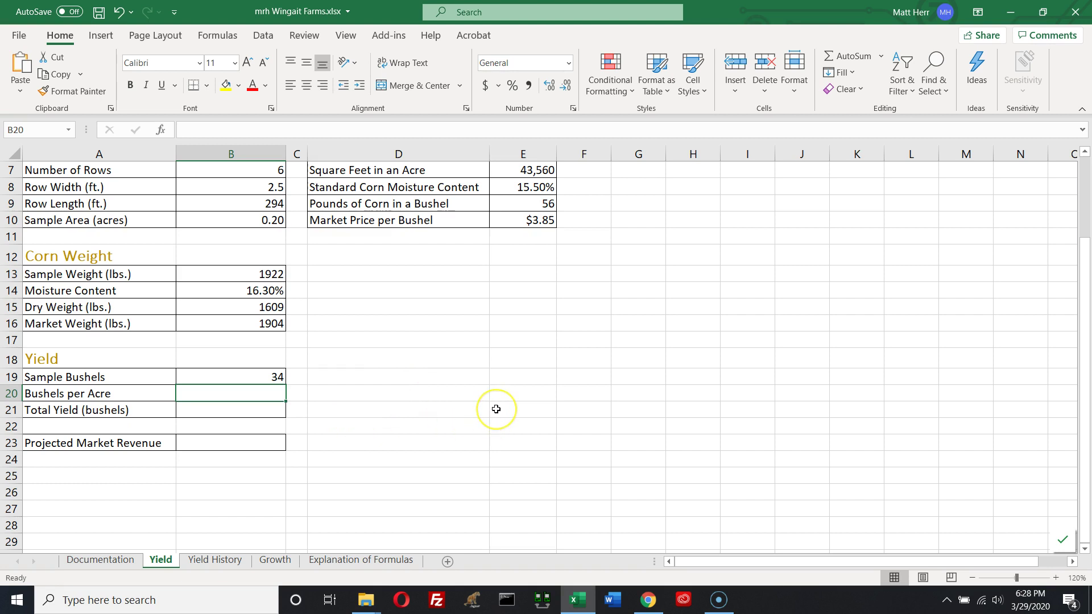
{"action": "type", "text": "=b"}
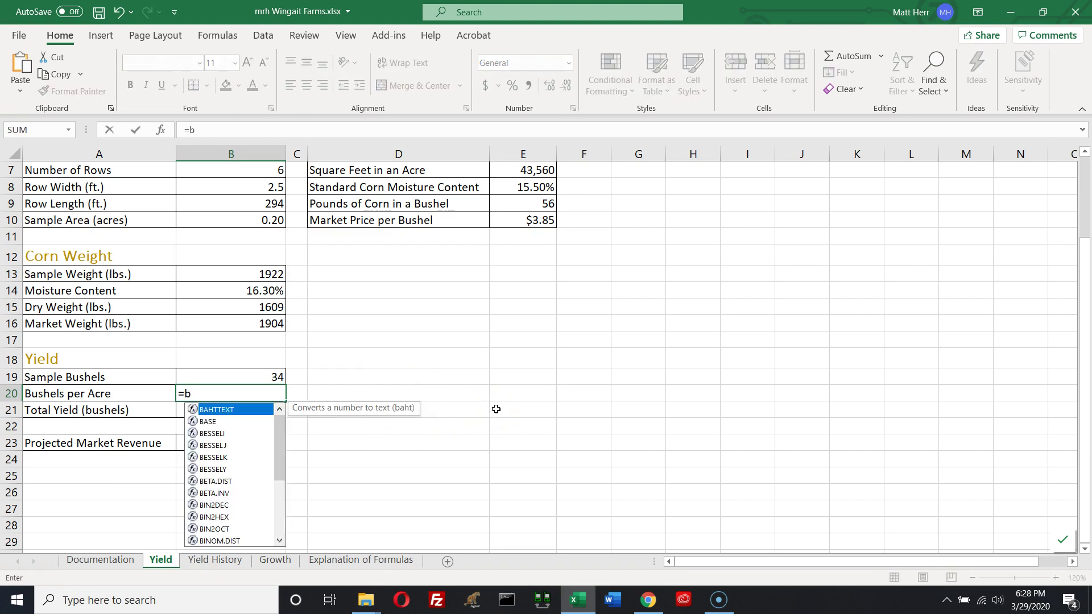
{"action": "type", "text": "19/"}
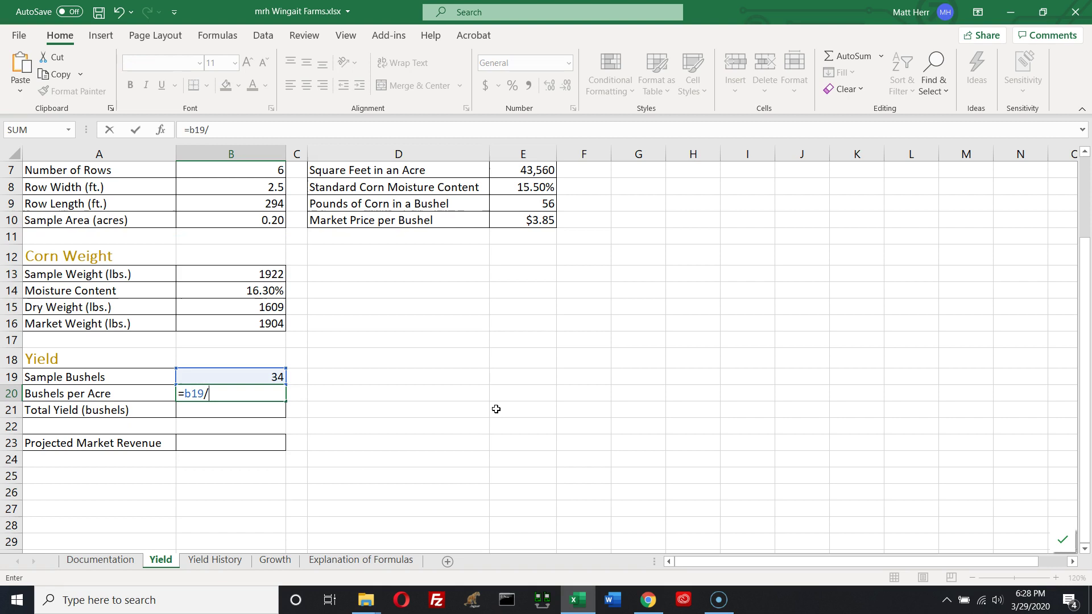
{"action": "type", "text": "b10"}
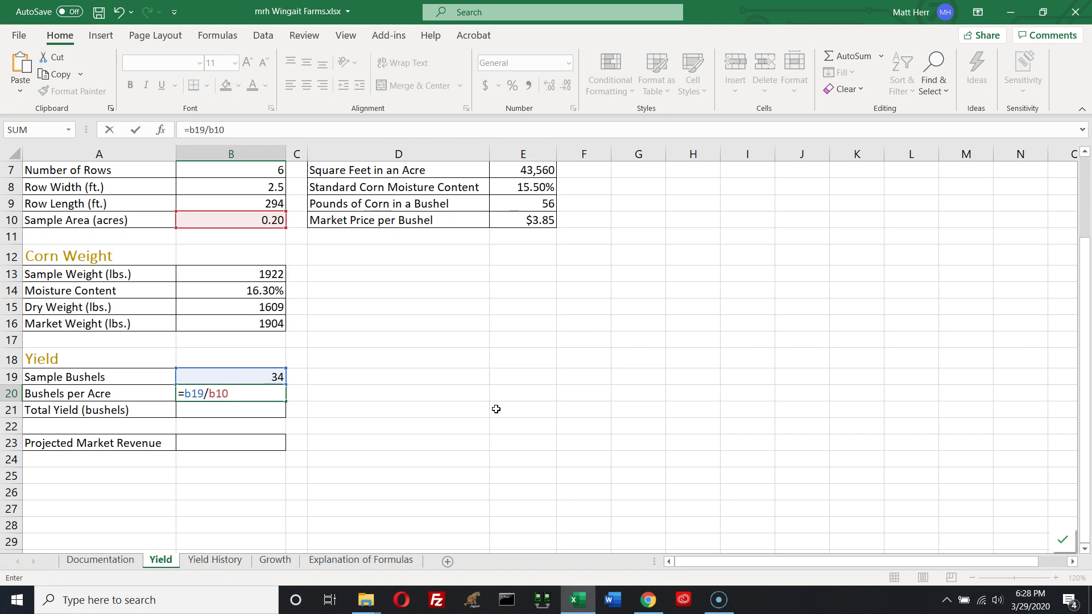
{"action": "key", "text": "Return"}
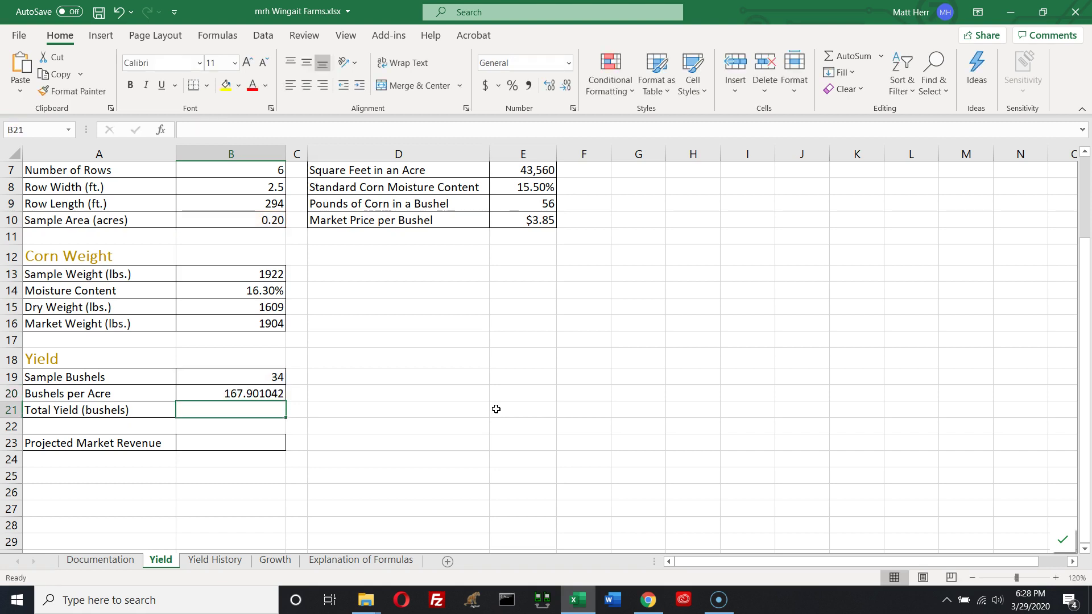
Step: Reduce the bushels per acre in cell B20 to zero decimal places
{"action": "left_click", "coordinate": [225, 395]}
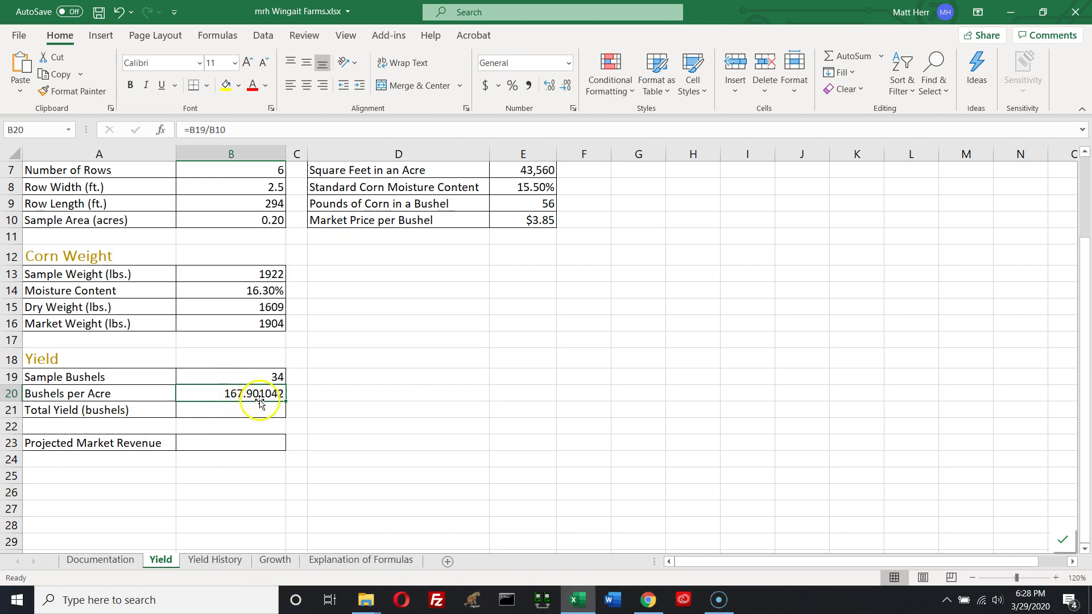
{"action": "left_click", "coordinate": [567, 86]}
{"action": "left_click", "coordinate": [568, 86]}
{"action": "left_click", "coordinate": [568, 87]}
{"action": "left_click", "coordinate": [568, 86]}
{"action": "left_click", "coordinate": [568, 86]}
{"action": "left_click", "coordinate": [568, 87]}
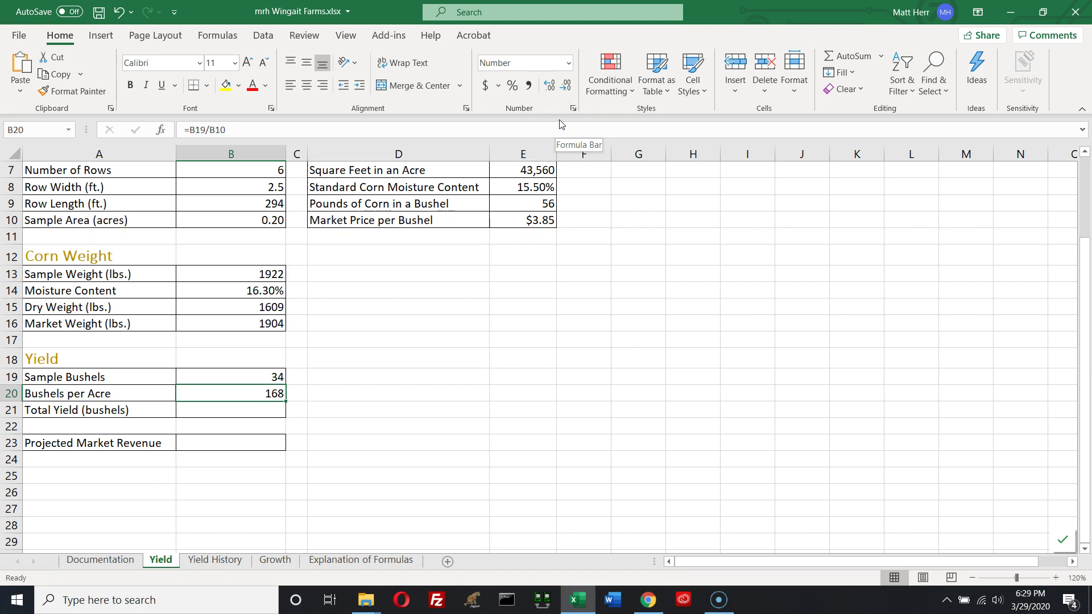
Step: Enter the total yield formula =b20*b4 in cell B21
{"action": "left_click", "coordinate": [254, 414]}
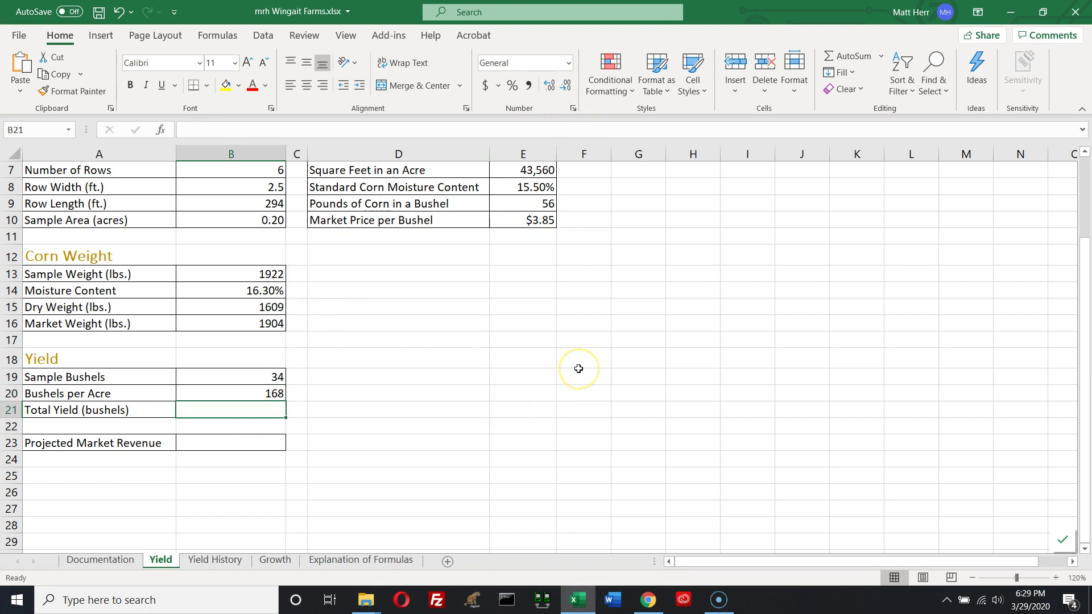
{"action": "type", "text": "=b"}
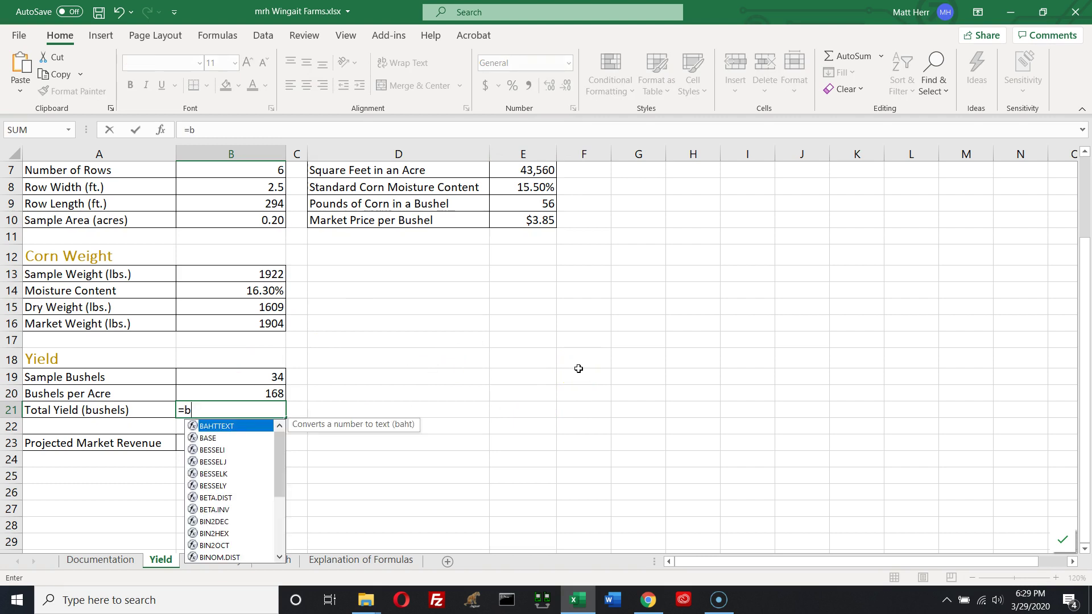
{"action": "type", "text": "2"}
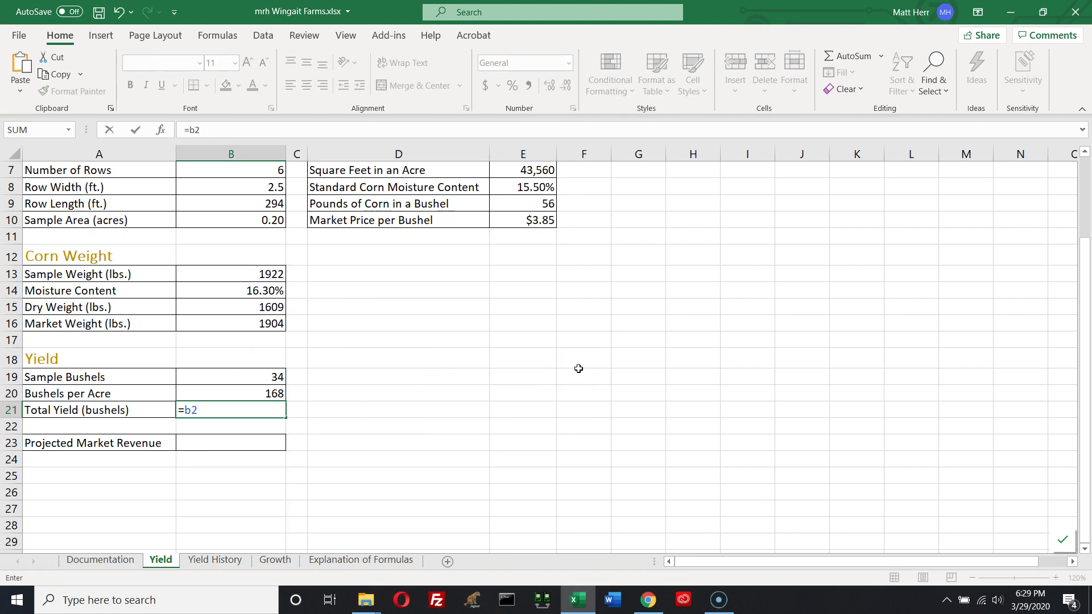
{"action": "type", "text": "0*b4"}
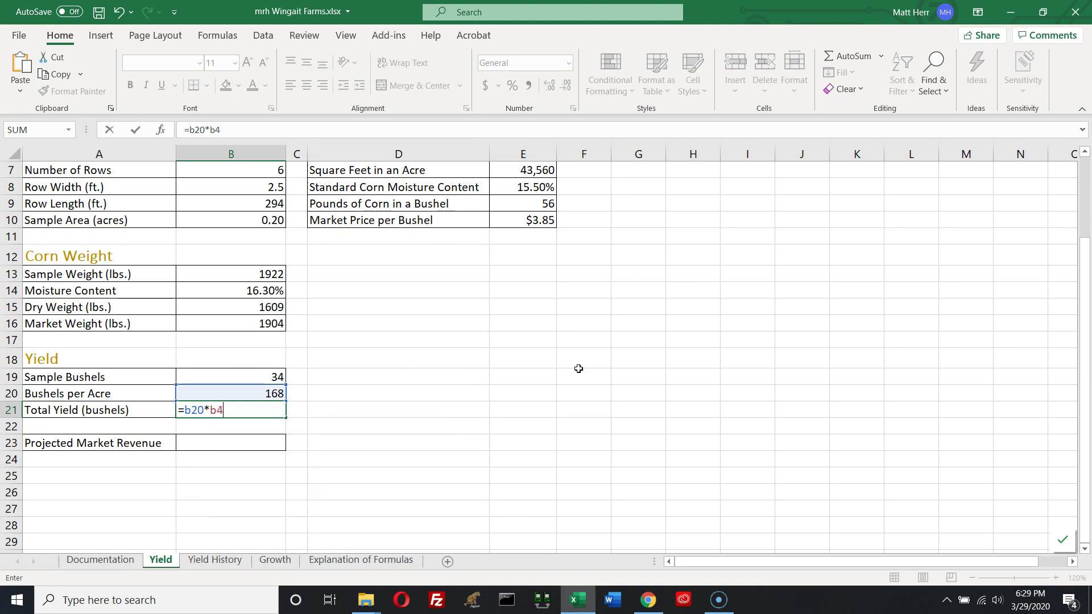
{"action": "scroll", "coordinate": [571, 368], "scroll_direction": "up", "scroll_amount": 2}
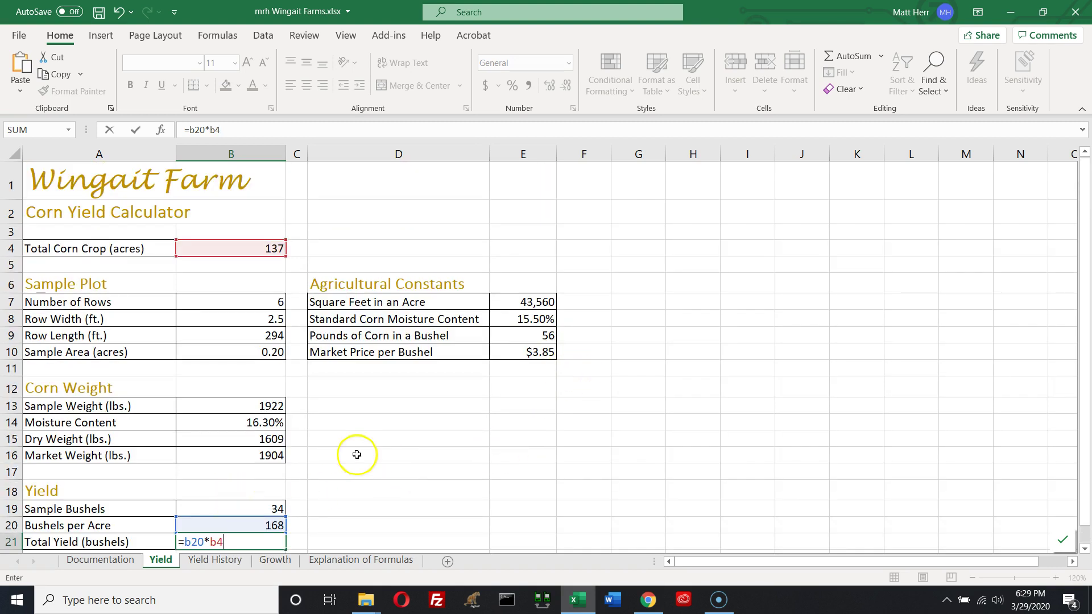
{"action": "scroll", "coordinate": [365, 470], "scroll_direction": "down", "scroll_amount": 1}
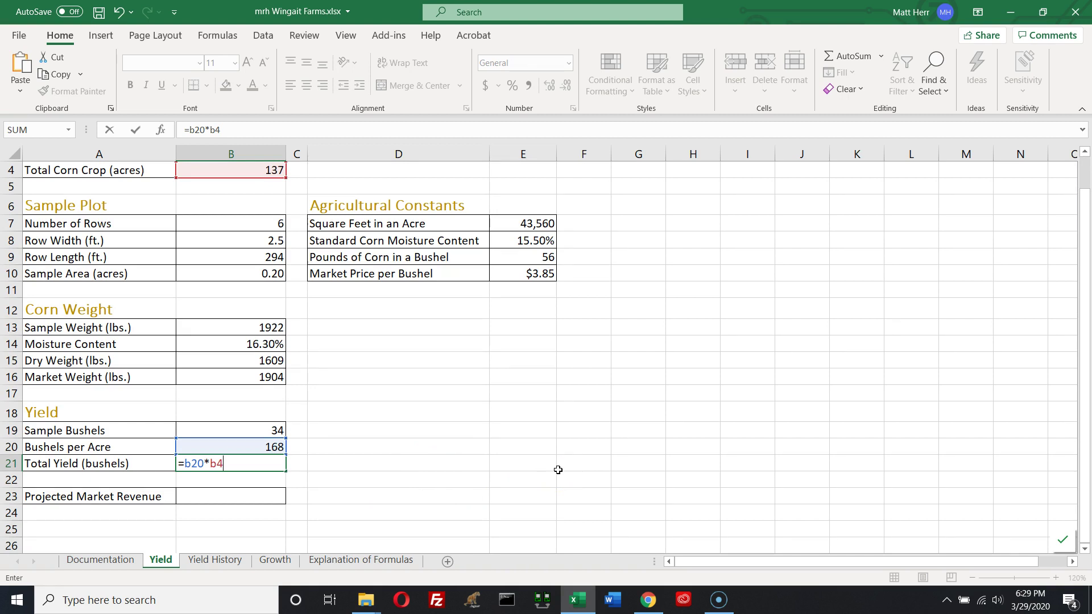
{"action": "key", "text": "Return"}
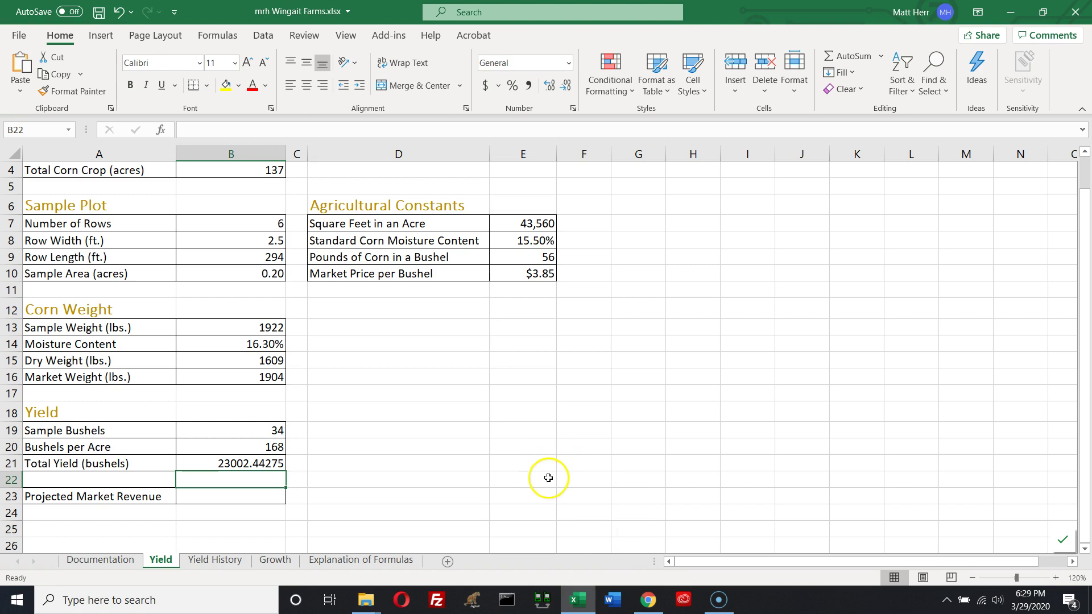
Step: Format the total yield in cell B21 with a thousands comma separator and zero decimal places
{"action": "left_click", "coordinate": [256, 462]}
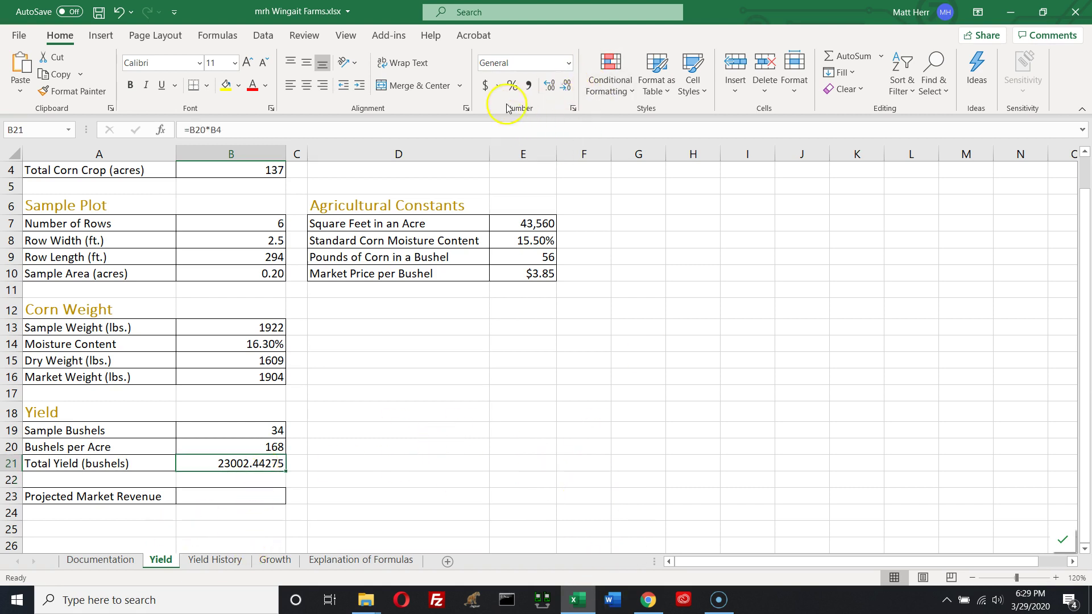
{"action": "left_click", "coordinate": [528, 91]}
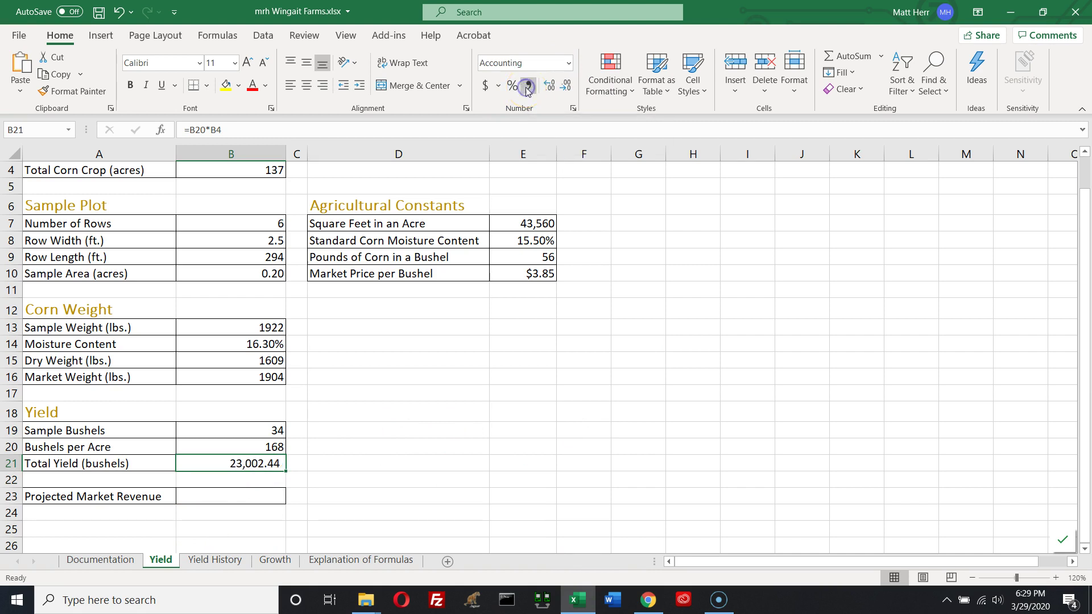
{"action": "left_click", "coordinate": [544, 90]}
{"action": "left_click", "coordinate": [544, 89]}
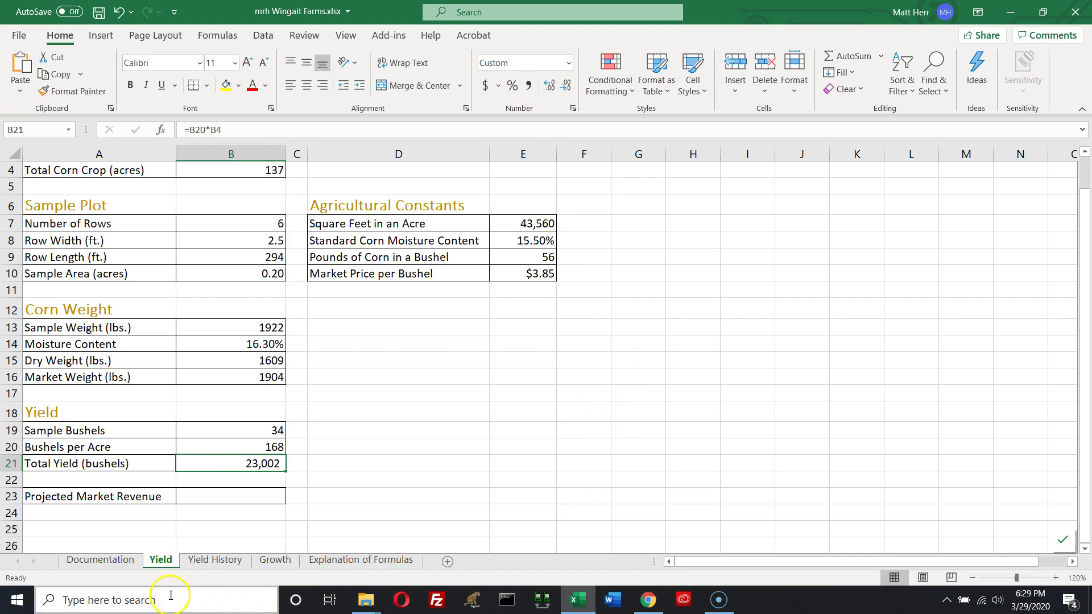
Step: Enter the projected market revenue formula =b21*e10 in cell B23 and give the cell the dollar Accounting format
{"action": "left_click", "coordinate": [241, 498]}
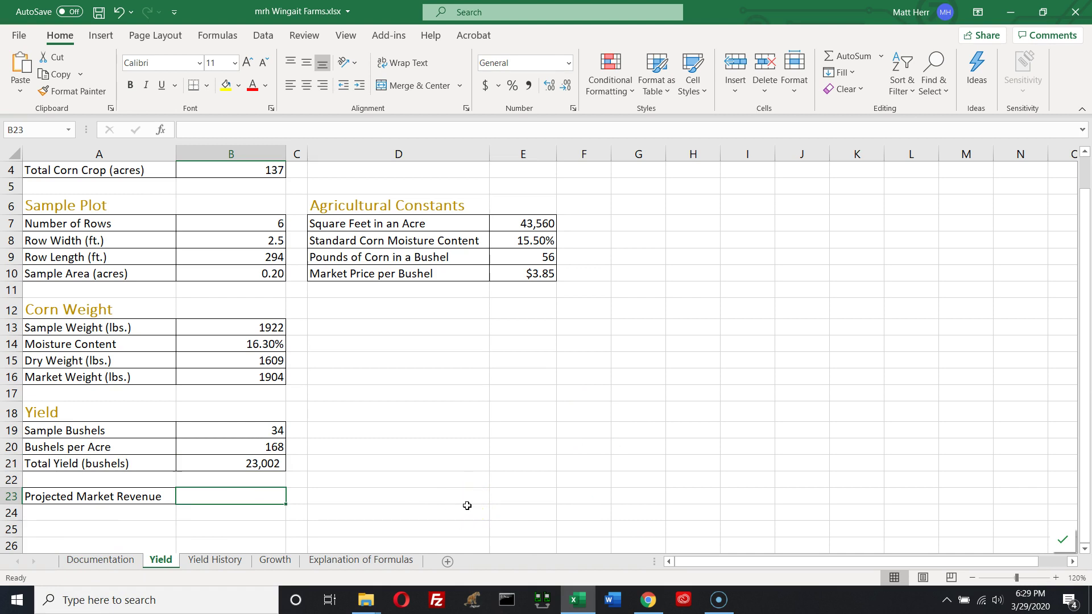
{"action": "type", "text": "="}
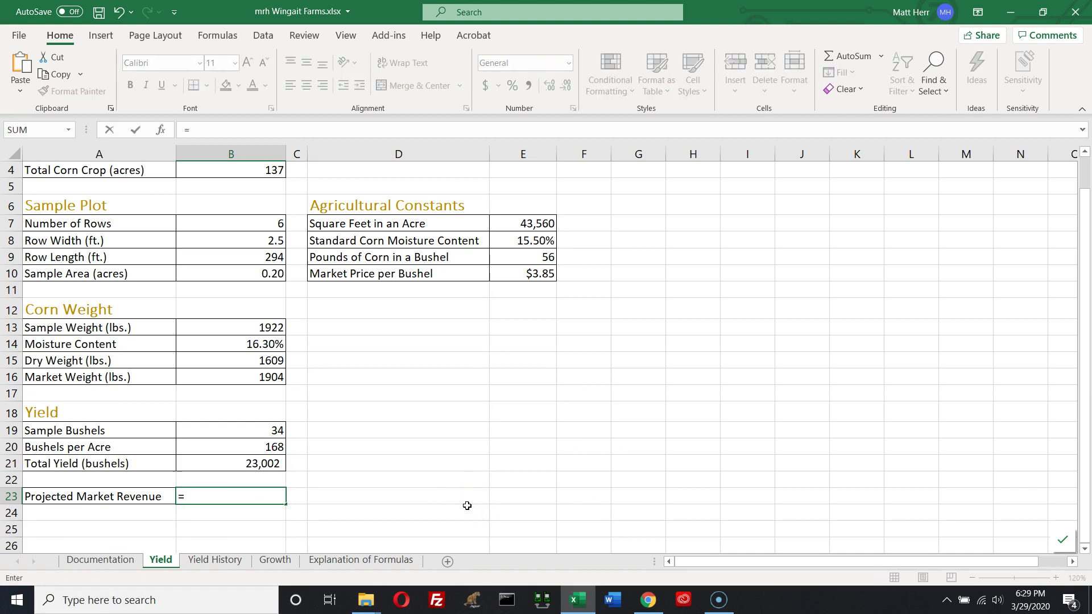
{"action": "type", "text": "b21*"}
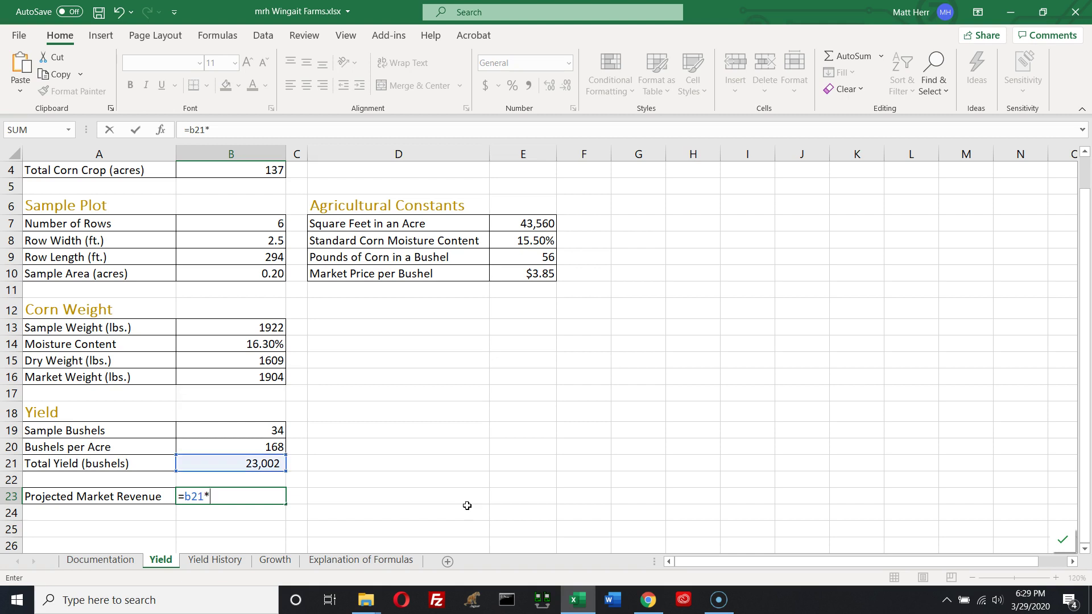
{"action": "type", "text": "e10"}
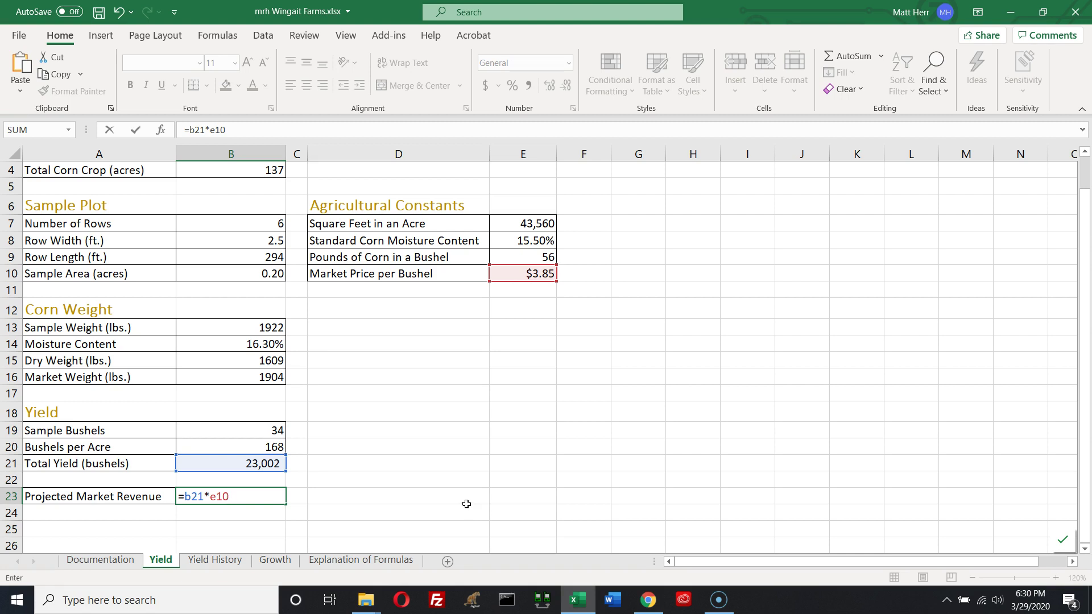
{"action": "key", "text": "Return"}
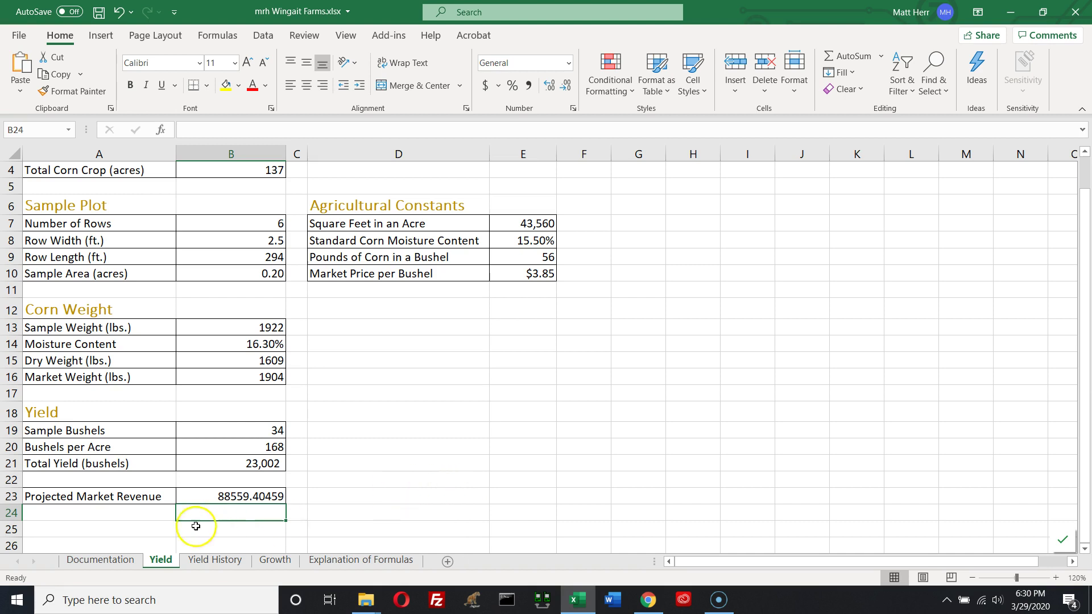
{"action": "left_click", "coordinate": [234, 495]}
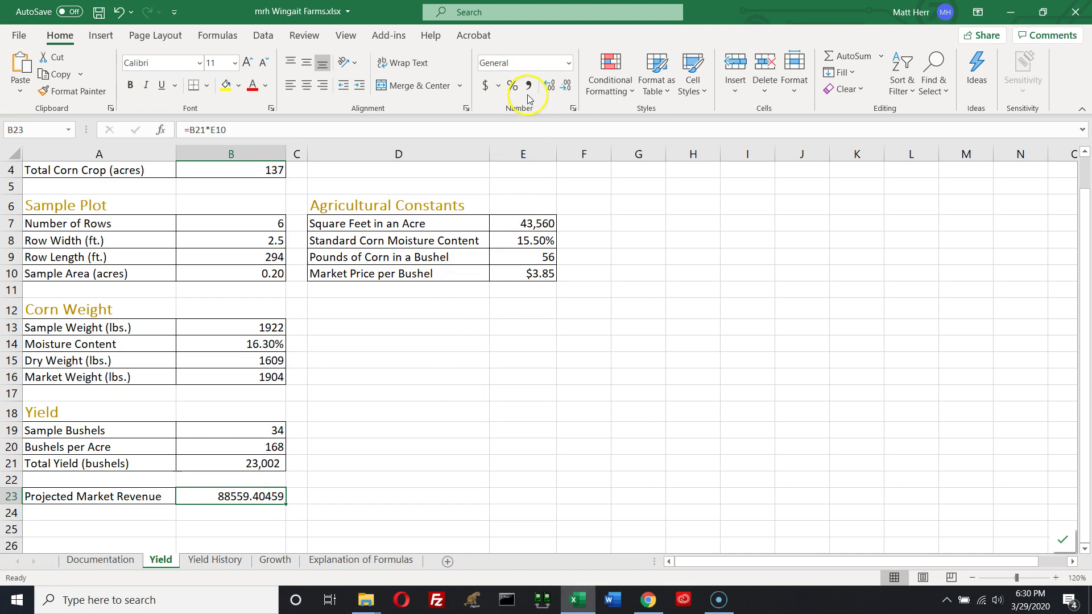
{"action": "left_click", "coordinate": [484, 92]}
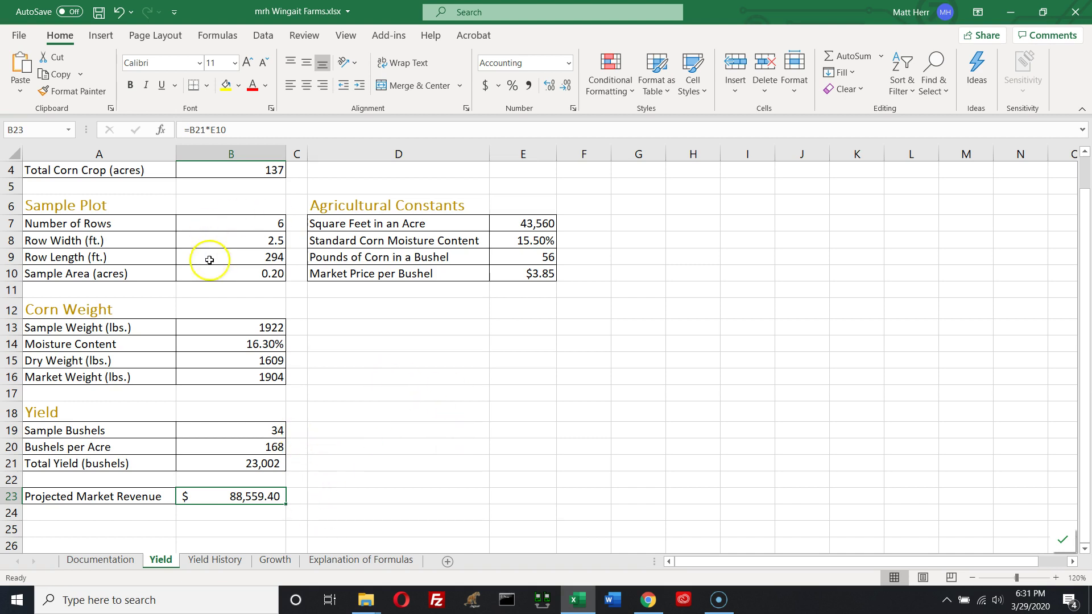
Step: Apply the Input cell style to the input values in B4, B7:B9, B13:B14 and E7:E10
{"action": "left_click", "coordinate": [255, 171]}
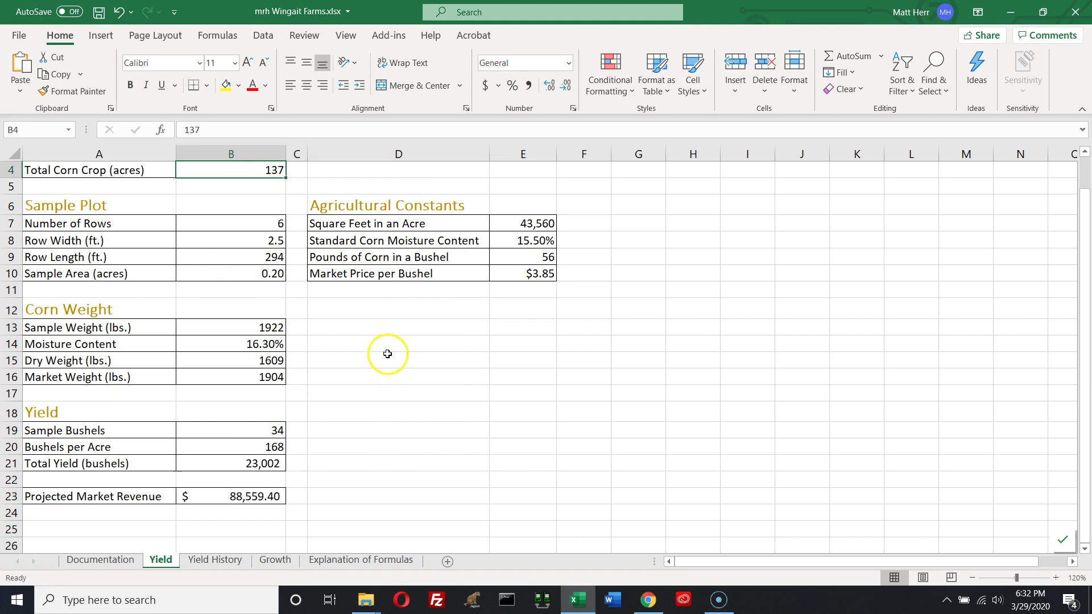
{"action": "left_click", "coordinate": [251, 226], "text": "ctrl"}
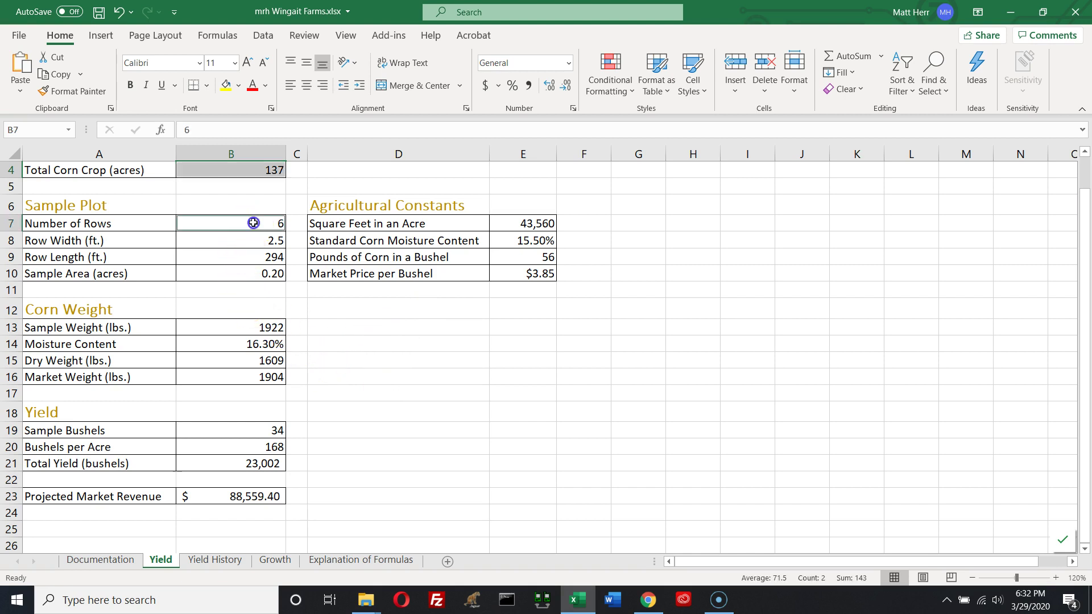
{"action": "left_click_drag", "start_coordinate": [254, 227], "coordinate": [254, 257]}
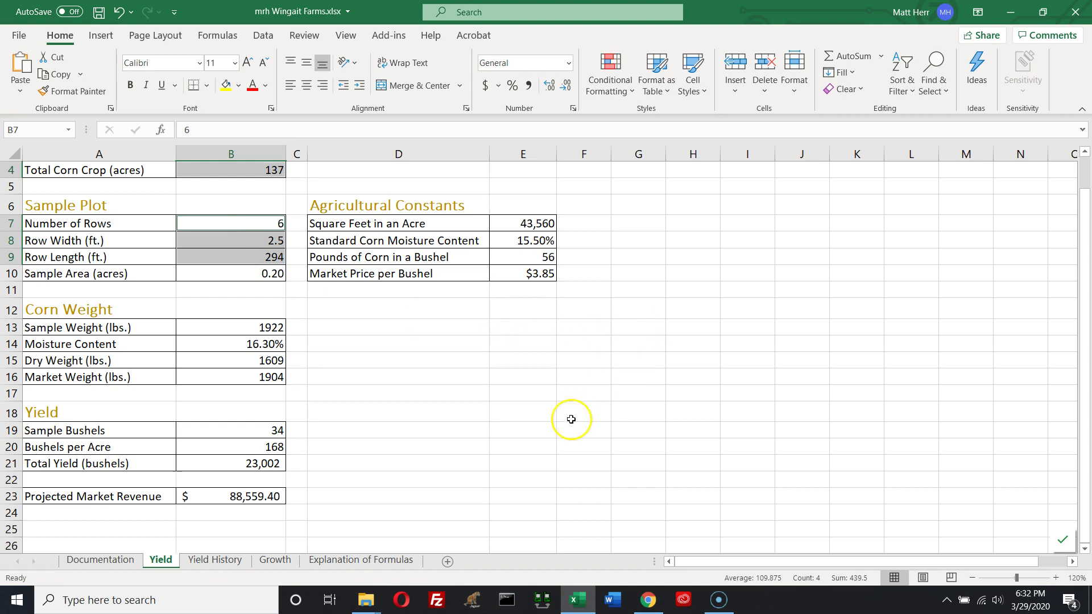
{"action": "left_click", "coordinate": [245, 331], "text": "ctrl"}
{"action": "left_click_drag", "start_coordinate": [244, 330], "coordinate": [244, 344]}
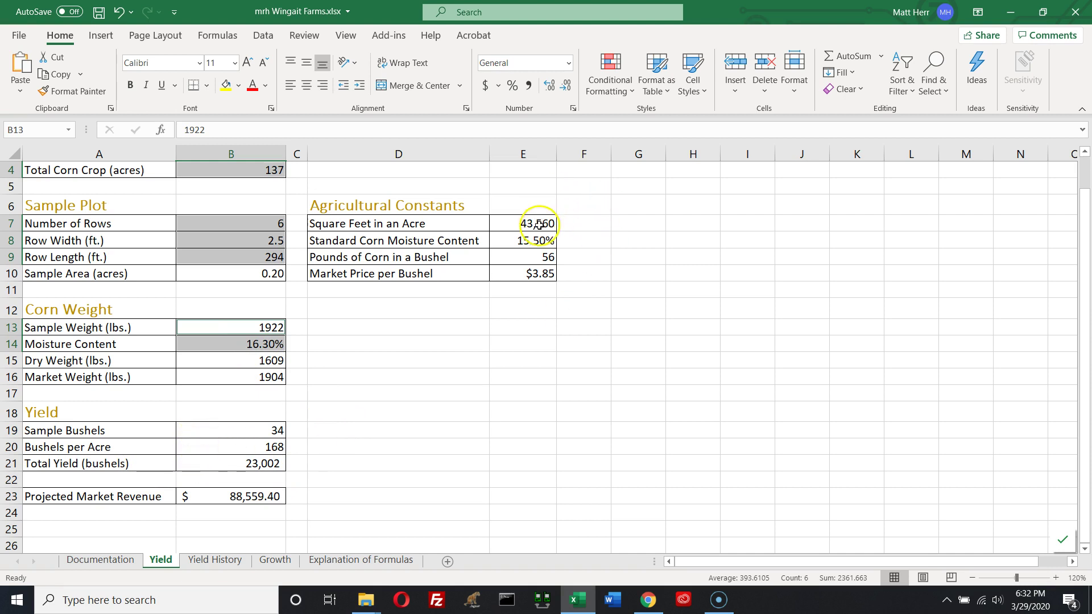
{"action": "left_click_drag", "start_coordinate": [538, 225], "coordinate": [533, 274]}
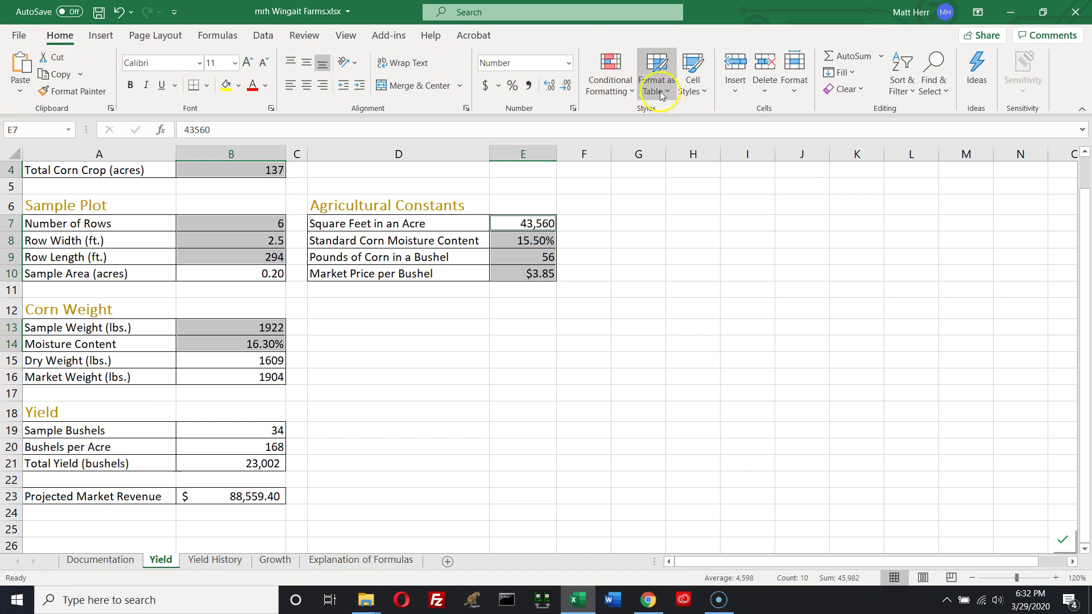
{"action": "left_click", "coordinate": [704, 91]}
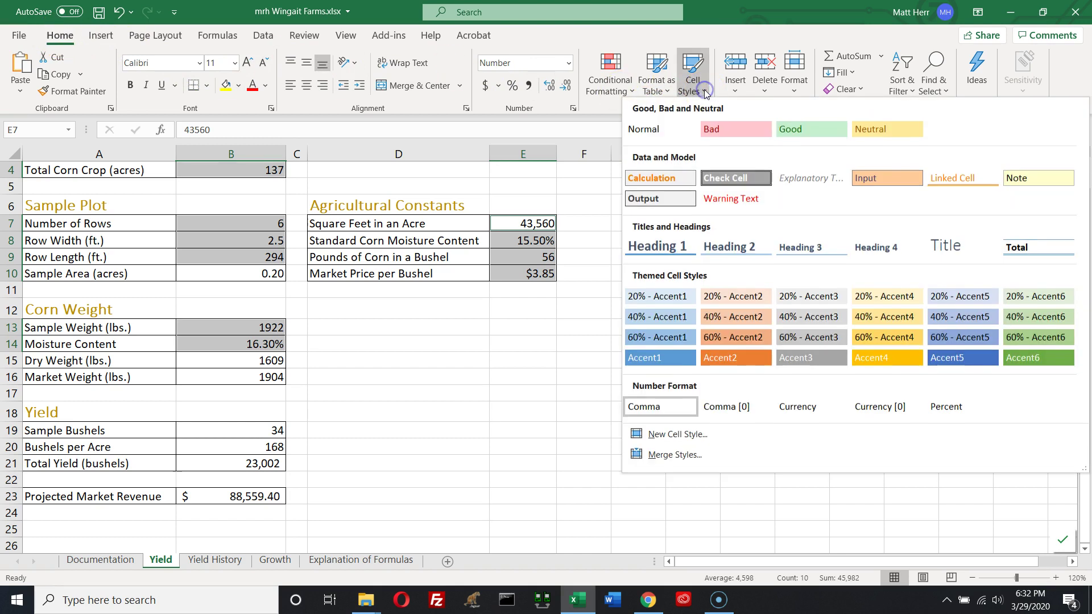
{"action": "left_click", "coordinate": [872, 179]}
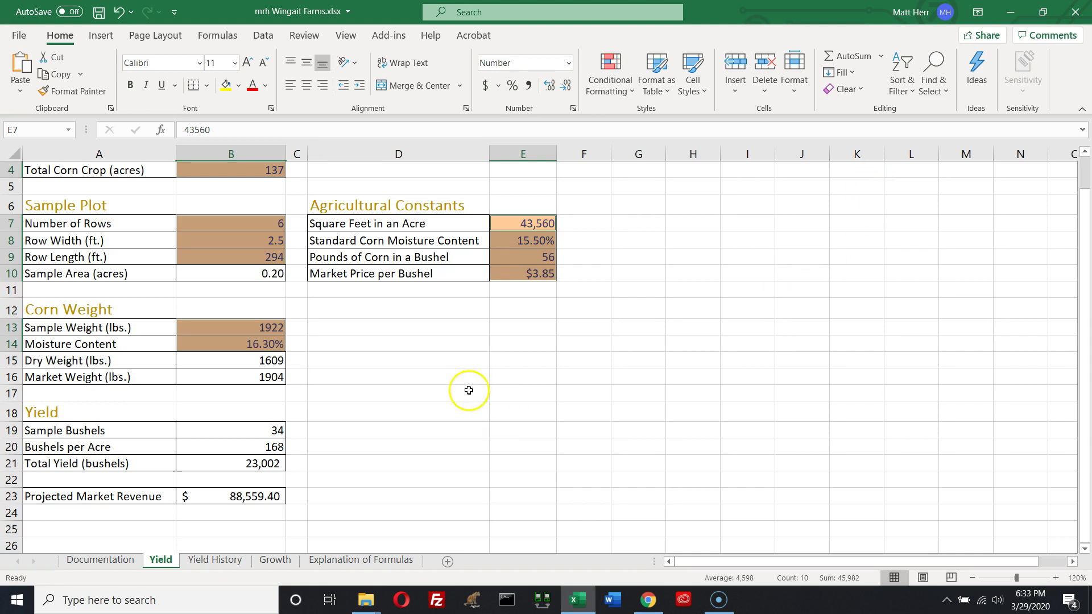
{"action": "left_click", "coordinate": [467, 380]}
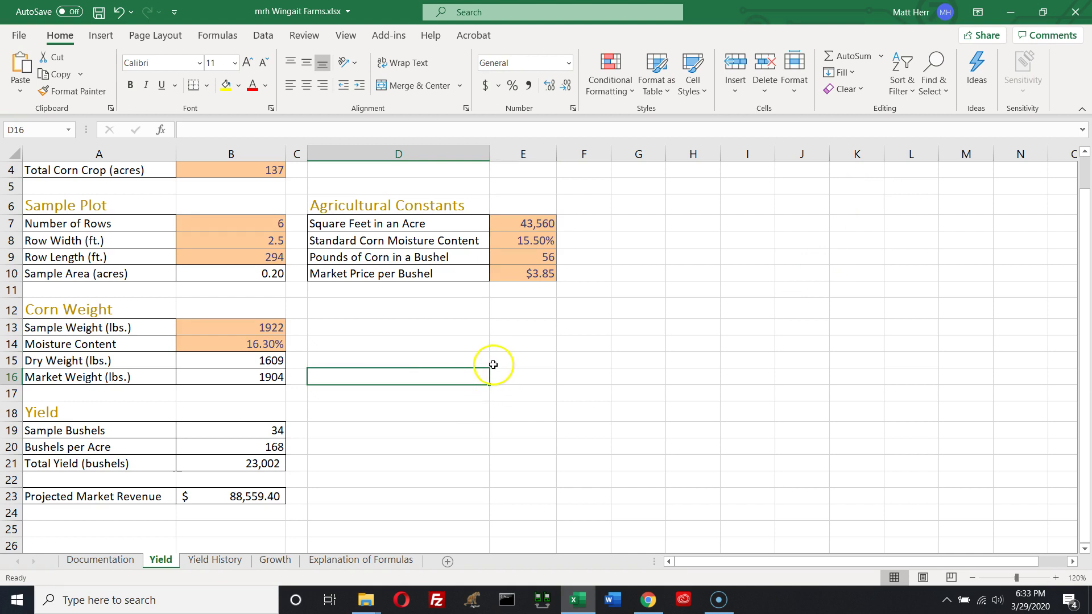
Step: Apply the Calculation cell style to the formula cells B10, B15:B16, B19:B21 and B23
{"action": "left_click", "coordinate": [222, 276]}
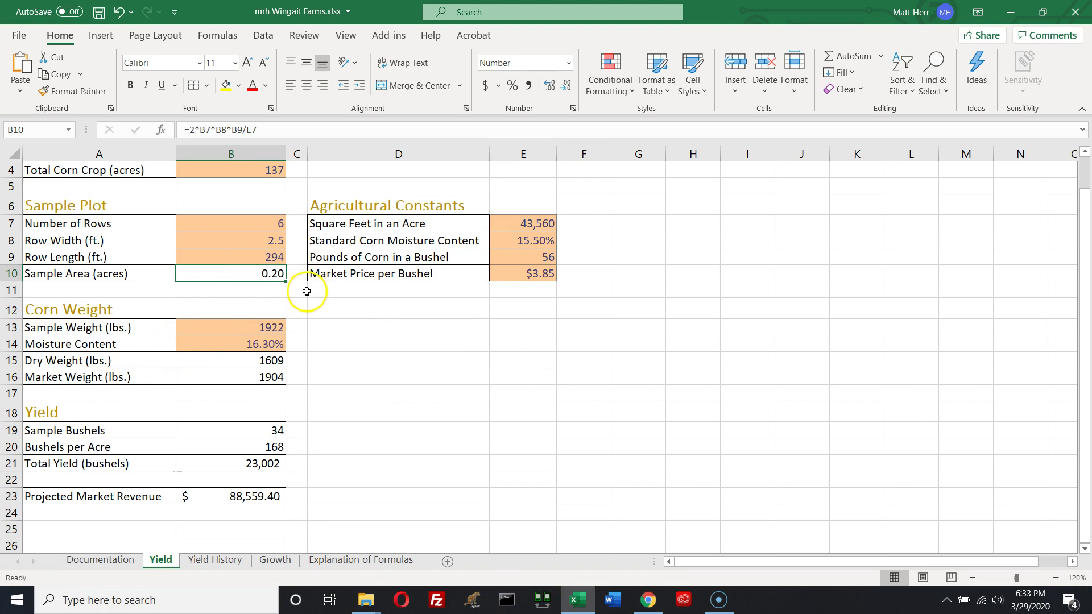
{"action": "left_click_drag", "start_coordinate": [225, 363], "coordinate": [226, 377]}
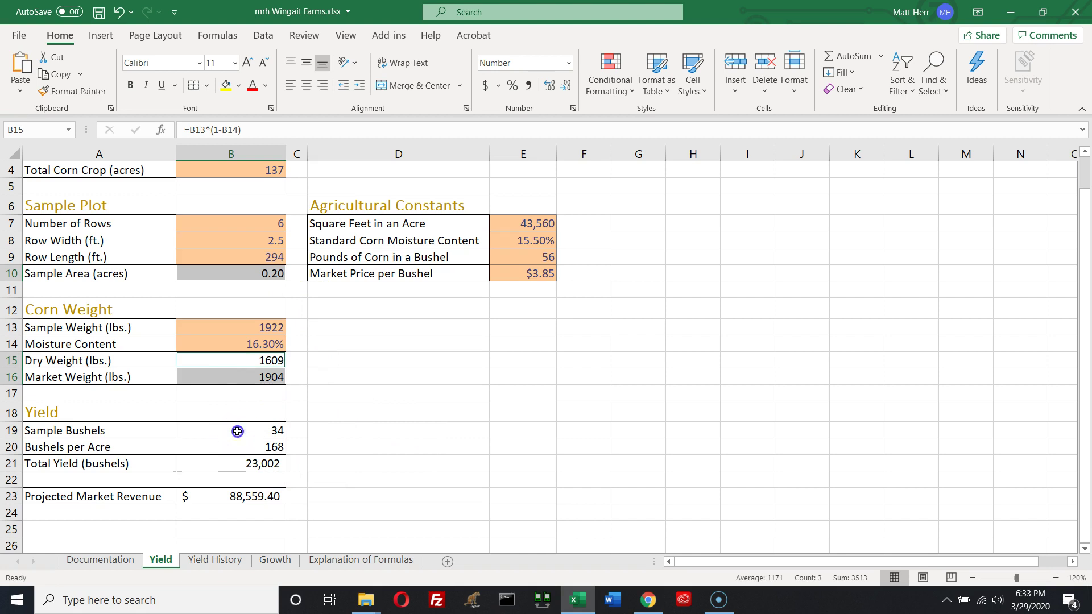
{"action": "left_click_drag", "start_coordinate": [232, 431], "coordinate": [235, 458]}
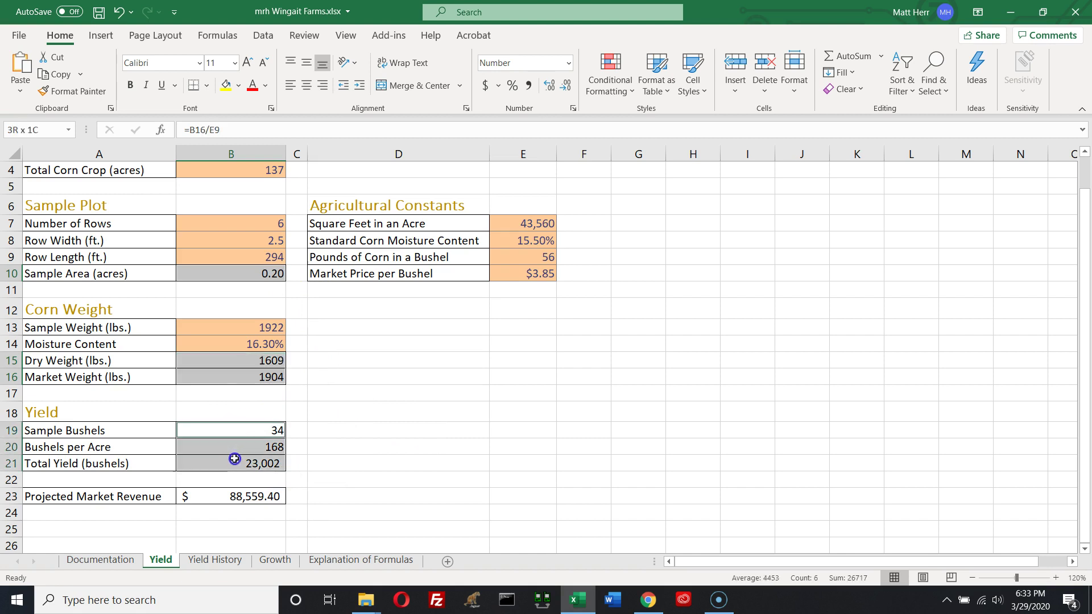
{"action": "left_click", "coordinate": [246, 496], "text": "ctrl"}
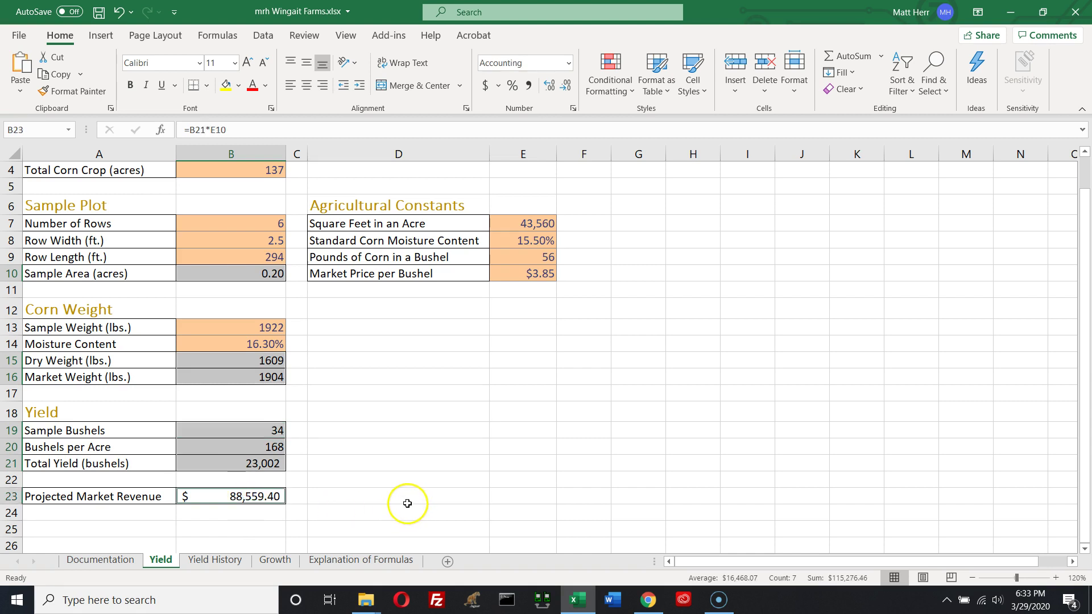
{"action": "left_click", "coordinate": [702, 91]}
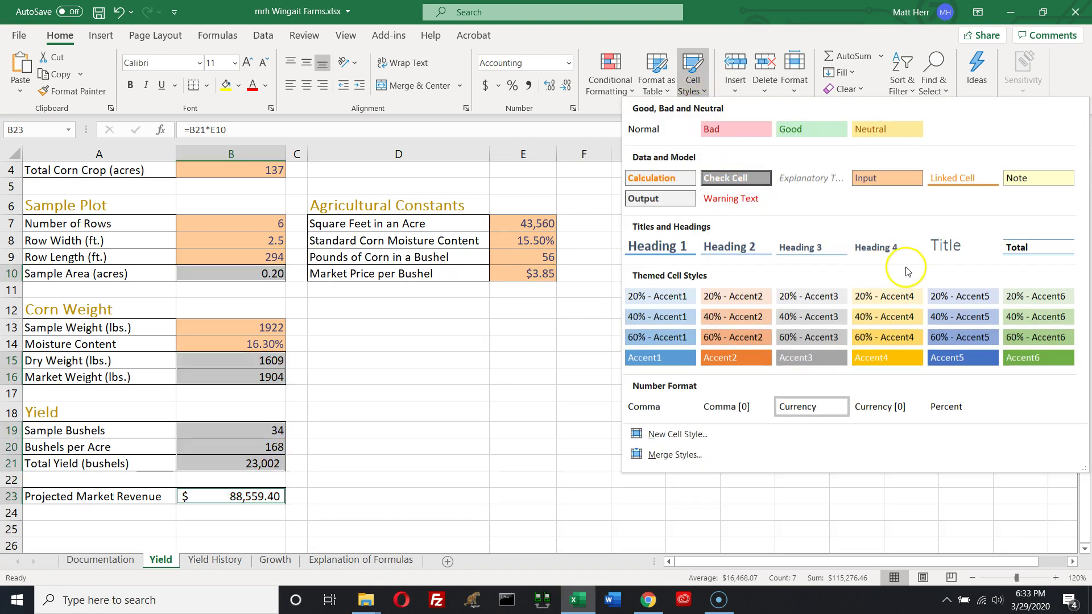
{"action": "left_click", "coordinate": [658, 178]}
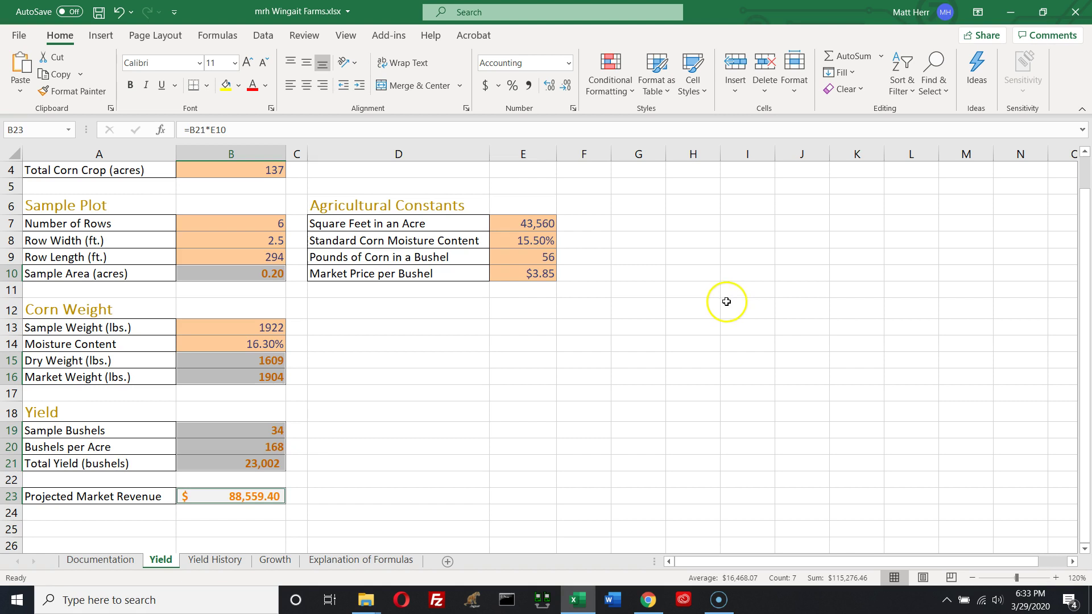
{"action": "left_click", "coordinate": [708, 373]}
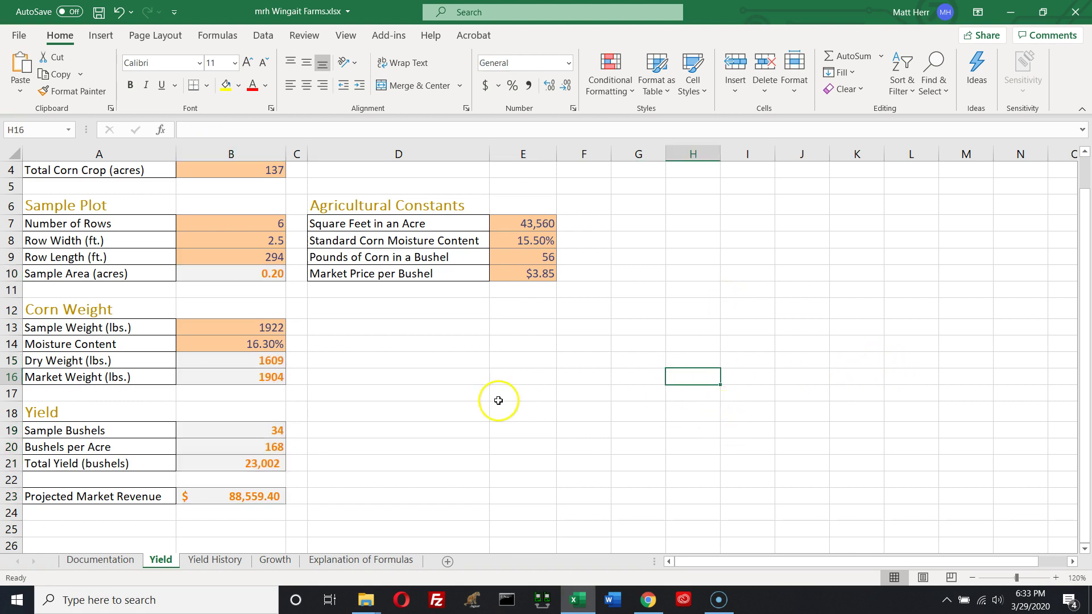
{"action": "scroll", "coordinate": [513, 394], "scroll_direction": "up", "scroll_amount": 1}
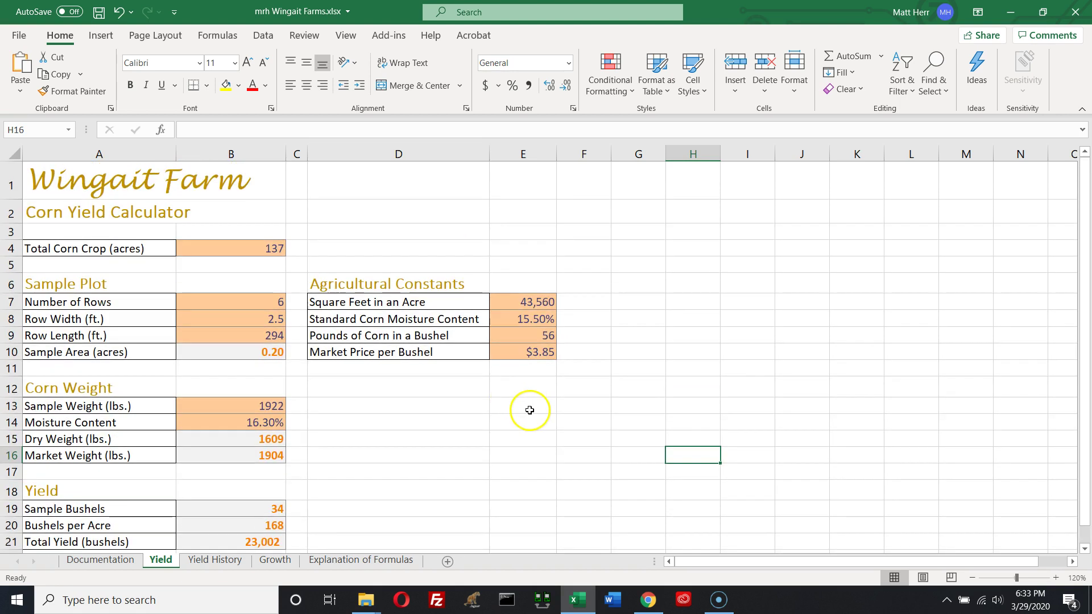
{"action": "scroll", "coordinate": [529, 399], "scroll_direction": "down", "scroll_amount": 1}
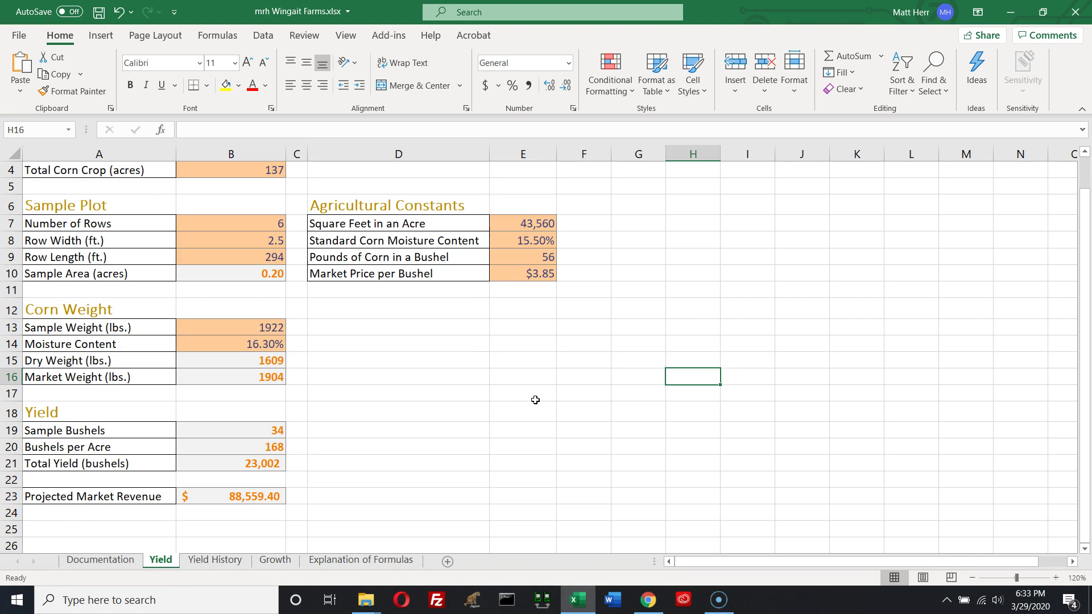
{"action": "left_click", "coordinate": [535, 400]}
{"action": "scroll", "coordinate": [505, 398], "scroll_direction": "up", "scroll_amount": 1}
{"action": "scroll", "coordinate": [505, 401], "scroll_direction": "down", "scroll_amount": 2}
{"action": "scroll", "coordinate": [505, 402], "scroll_direction": "up", "scroll_amount": 2}
{"action": "scroll", "coordinate": [505, 402], "scroll_direction": "down", "scroll_amount": 1}
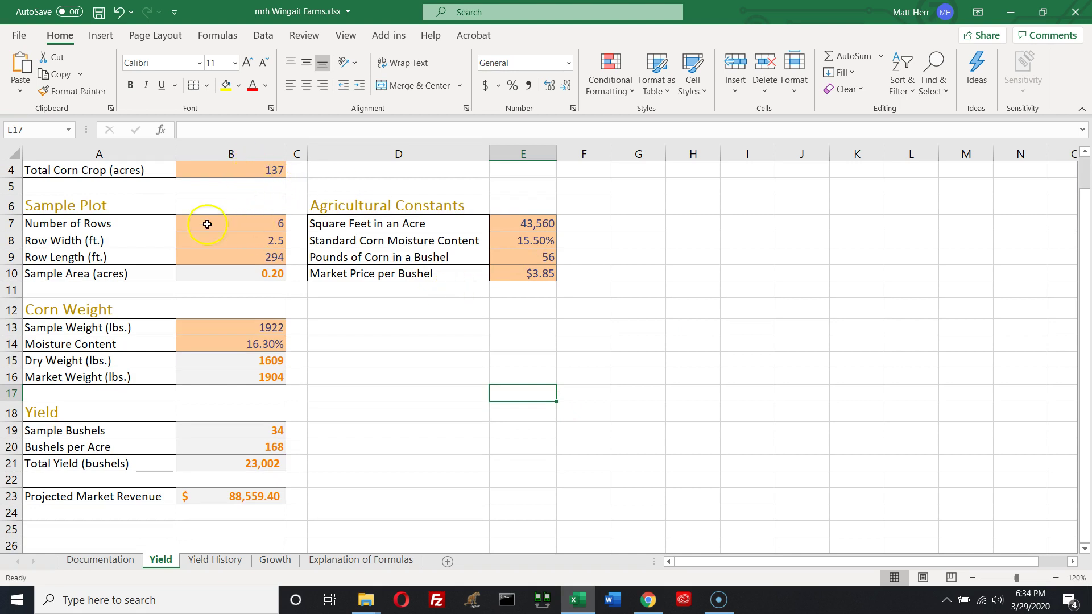
Step: Review the Sample Plot, Corn Weight and Yield sections, including the total corn crop and projected market revenue cells
{"action": "left_click_drag", "start_coordinate": [68, 206], "coordinate": [219, 275]}
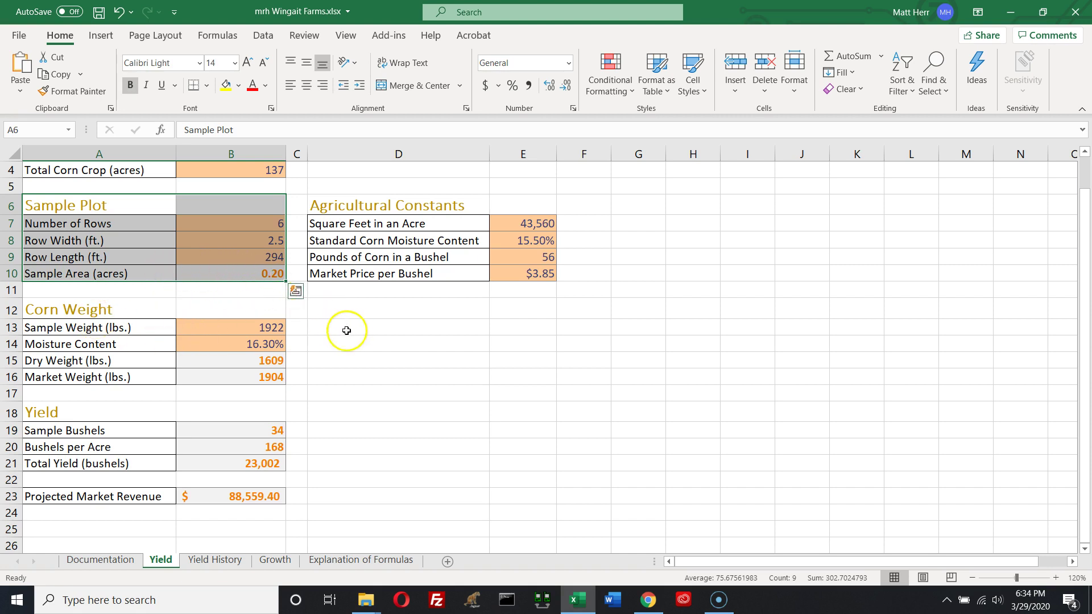
{"action": "left_click", "coordinate": [364, 340]}
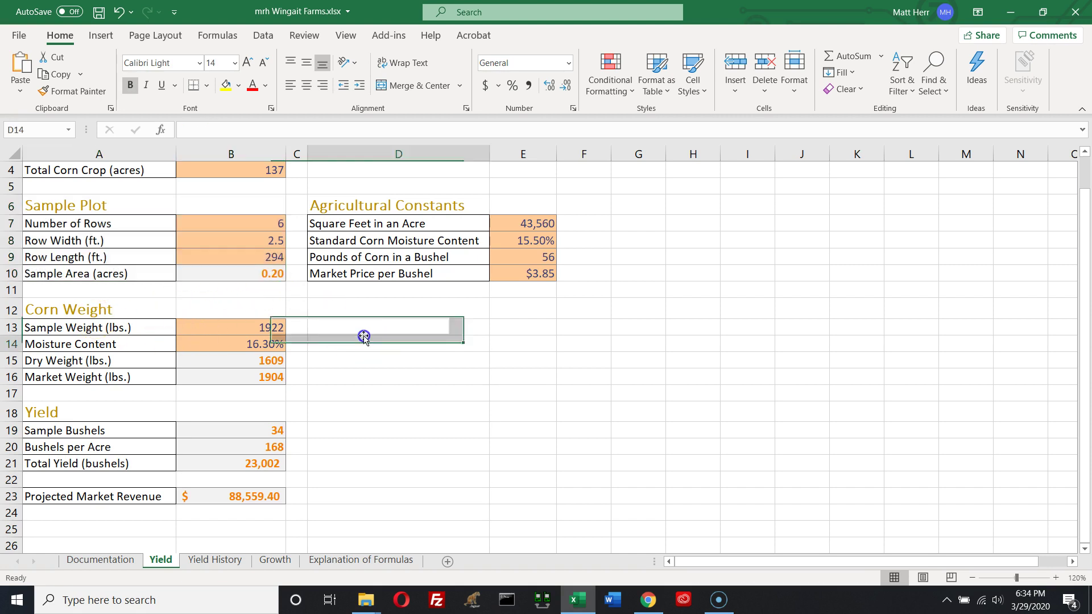
{"action": "left_click_drag", "start_coordinate": [66, 304], "coordinate": [214, 373]}
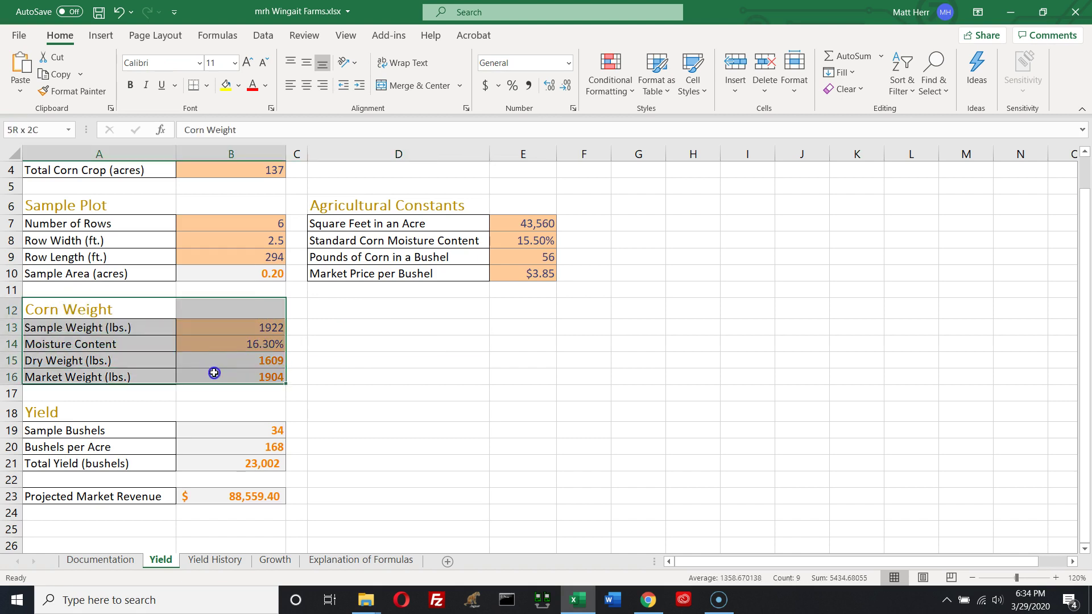
{"action": "left_click_drag", "start_coordinate": [31, 412], "coordinate": [272, 498]}
{"action": "left_click", "coordinate": [368, 499]}
{"action": "left_click", "coordinate": [256, 496]}
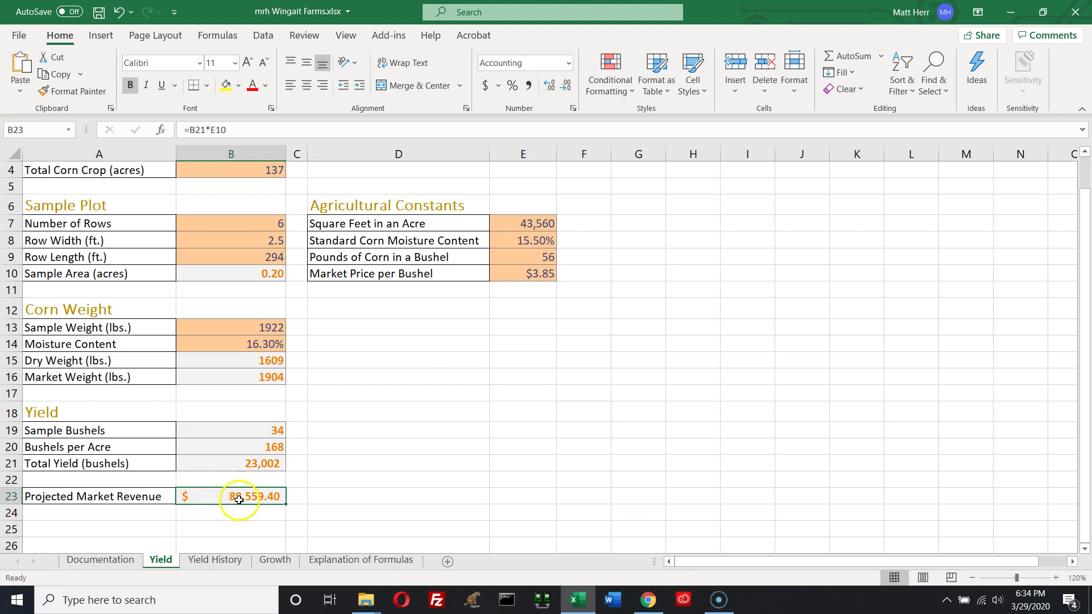
{"action": "left_click", "coordinate": [258, 173]}
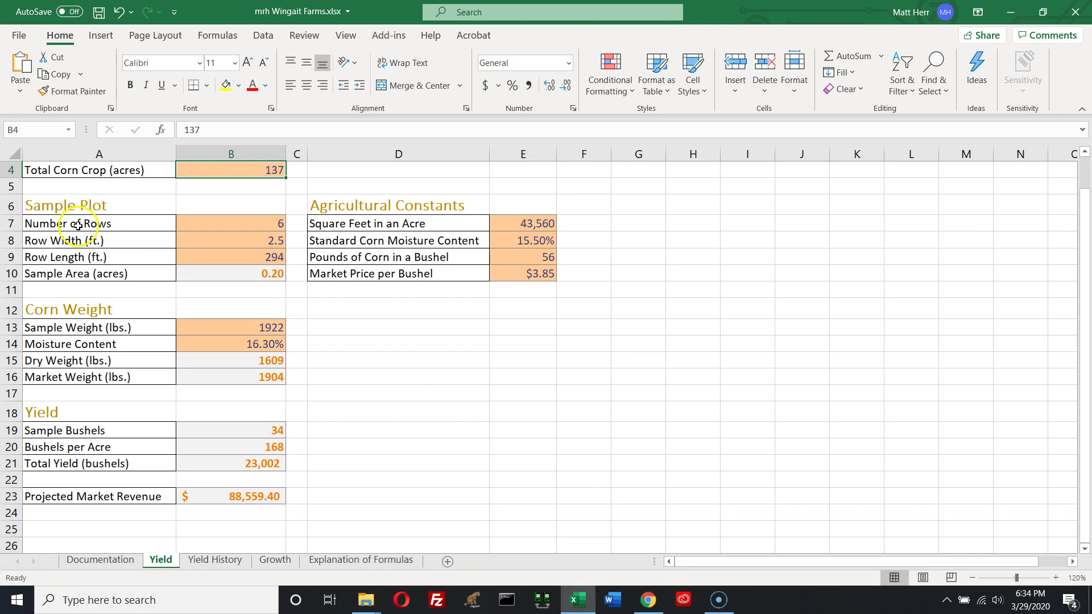
{"action": "left_click_drag", "start_coordinate": [78, 225], "coordinate": [156, 273]}
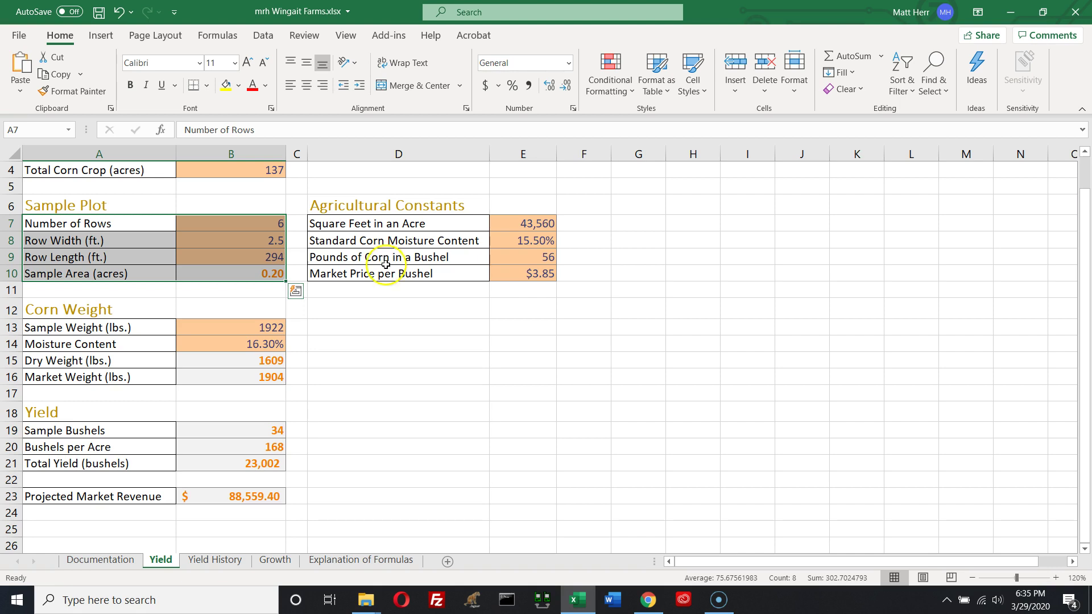
{"action": "left_click", "coordinate": [526, 345]}
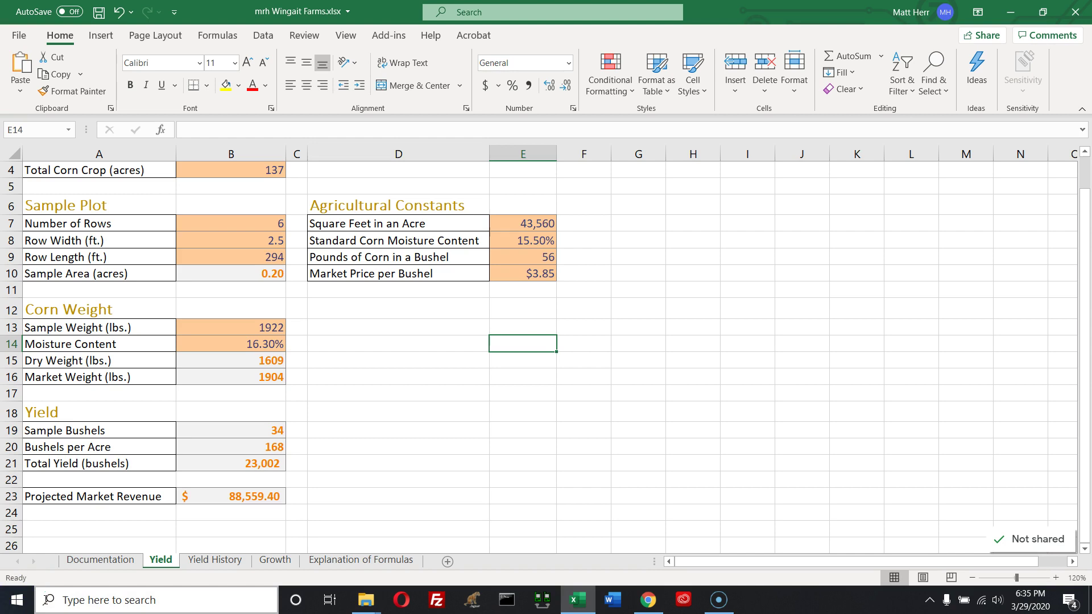
Step: Inspect the cell references used by the projected market revenue formula in B23
{"action": "left_click", "coordinate": [243, 496]}
{"action": "left_click", "coordinate": [183, 129]}
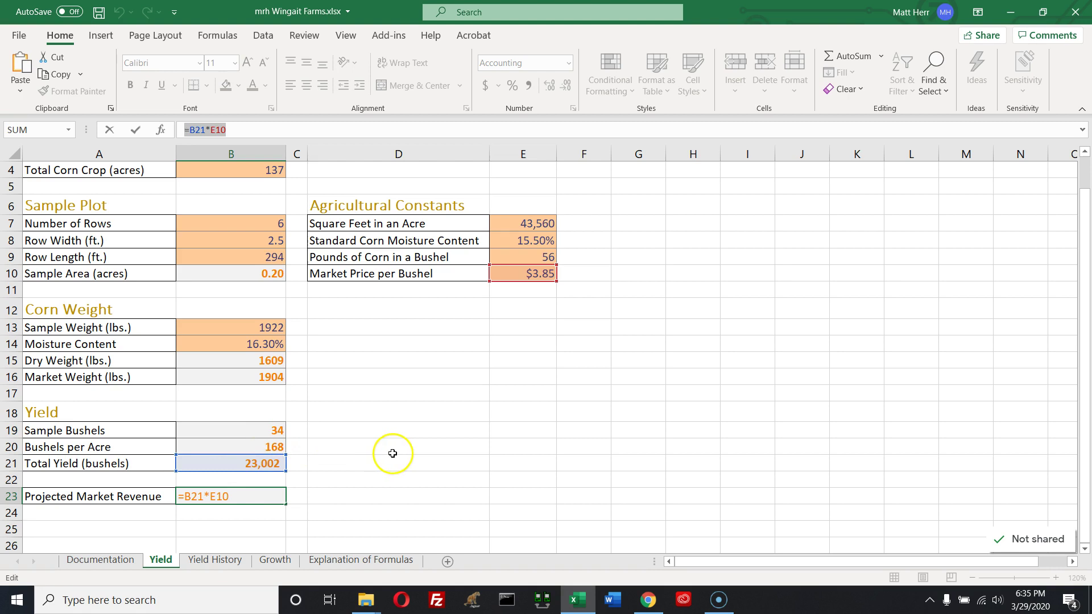
{"action": "key", "text": "ctrl+Return"}
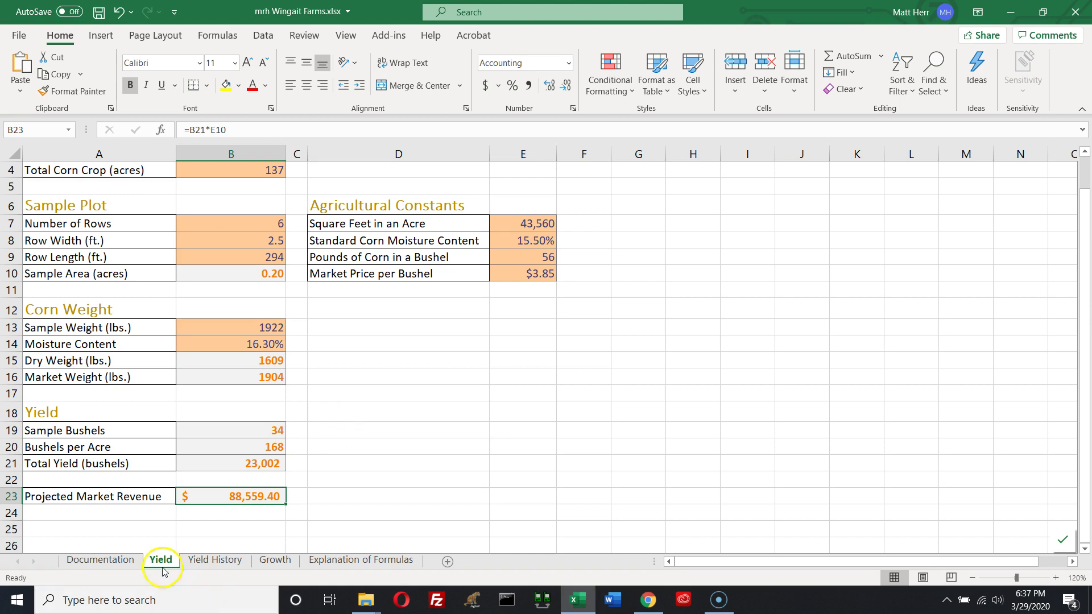
Step: On the Yield History sheet, enter =COUNT(E:E) in cell B5 to count the years with yield data
{"action": "left_click", "coordinate": [205, 562]}
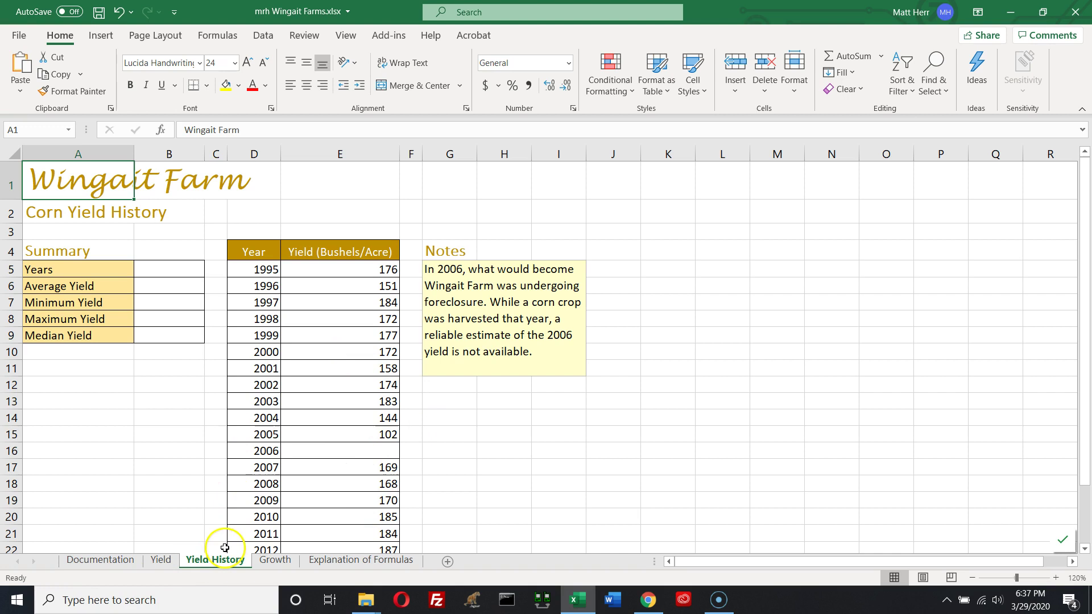
{"action": "left_click", "coordinate": [161, 271]}
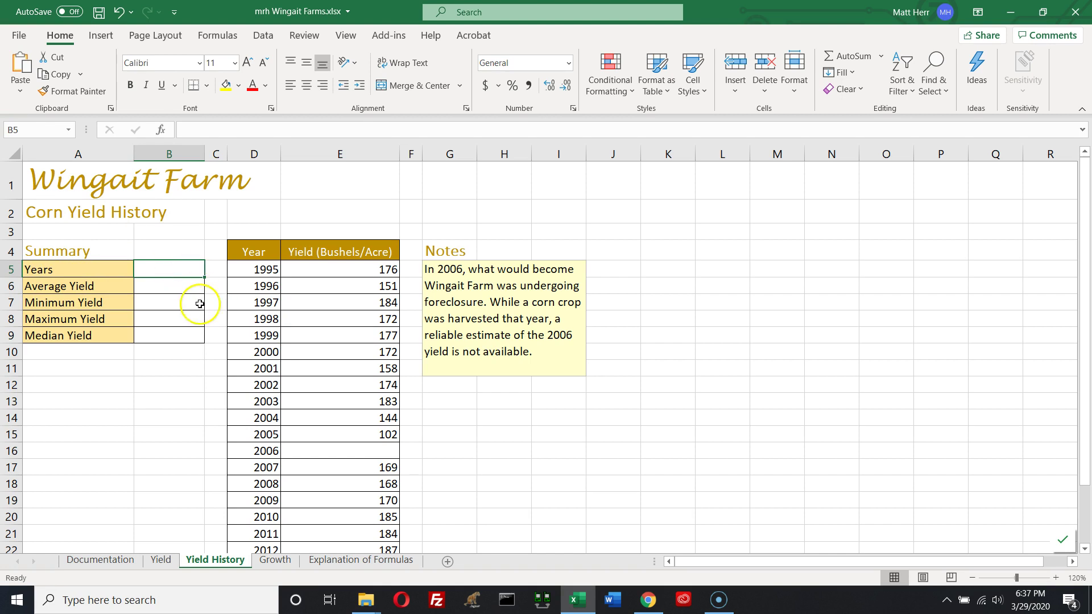
{"action": "type", "text": "=count"}
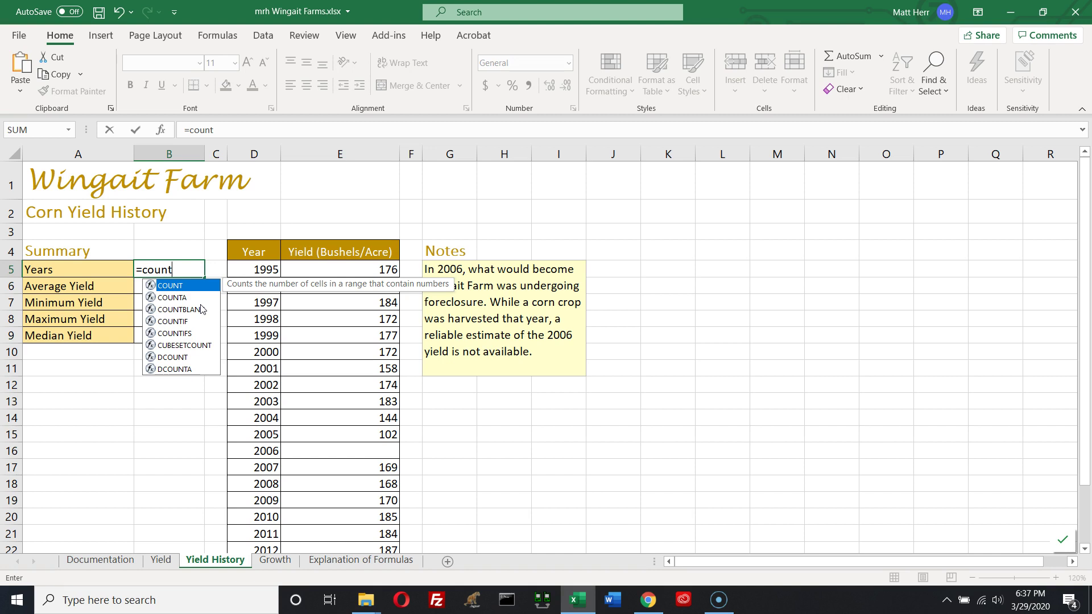
{"action": "key", "text": "Tab"}
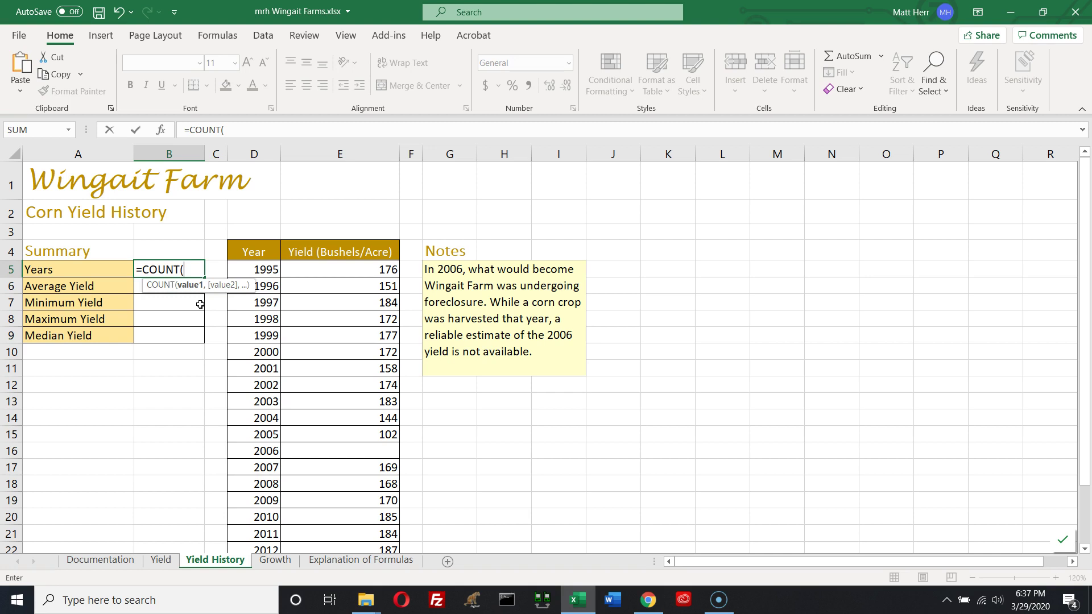
{"action": "key", "text": "BackSpace"}
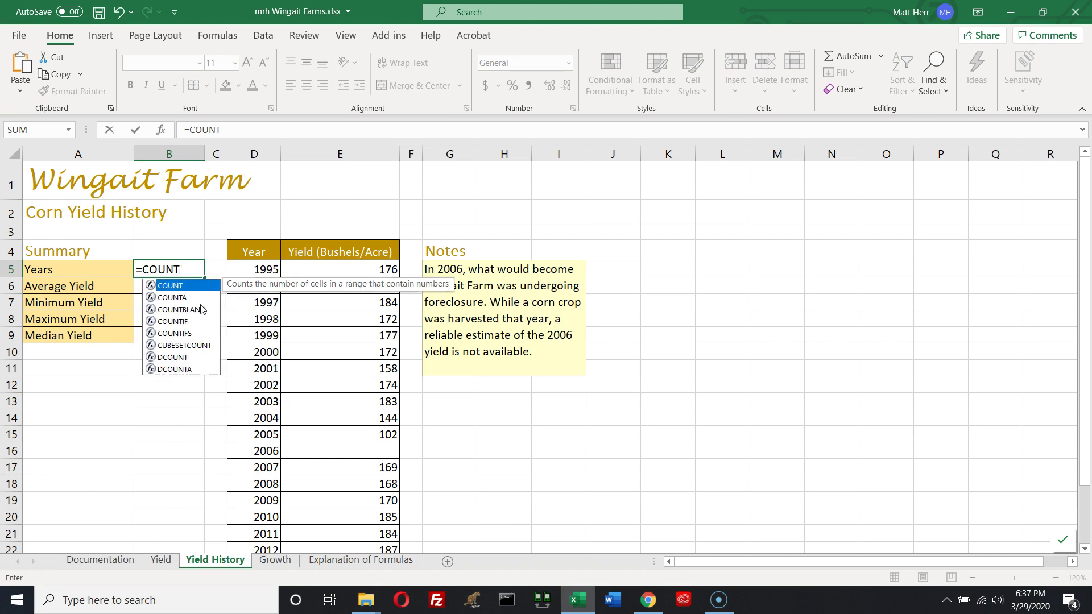
{"action": "key", "text": "Tab"}
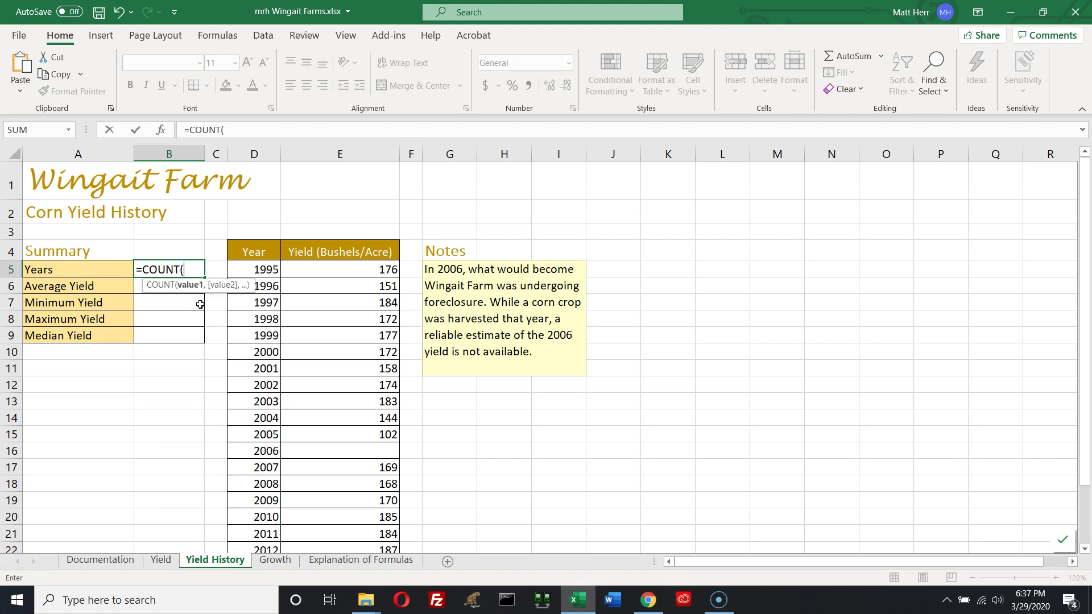
{"action": "key", "text": "BackSpace"}
{"action": "key", "text": "BackSpace"}
{"action": "key", "text": "BackSpace"}
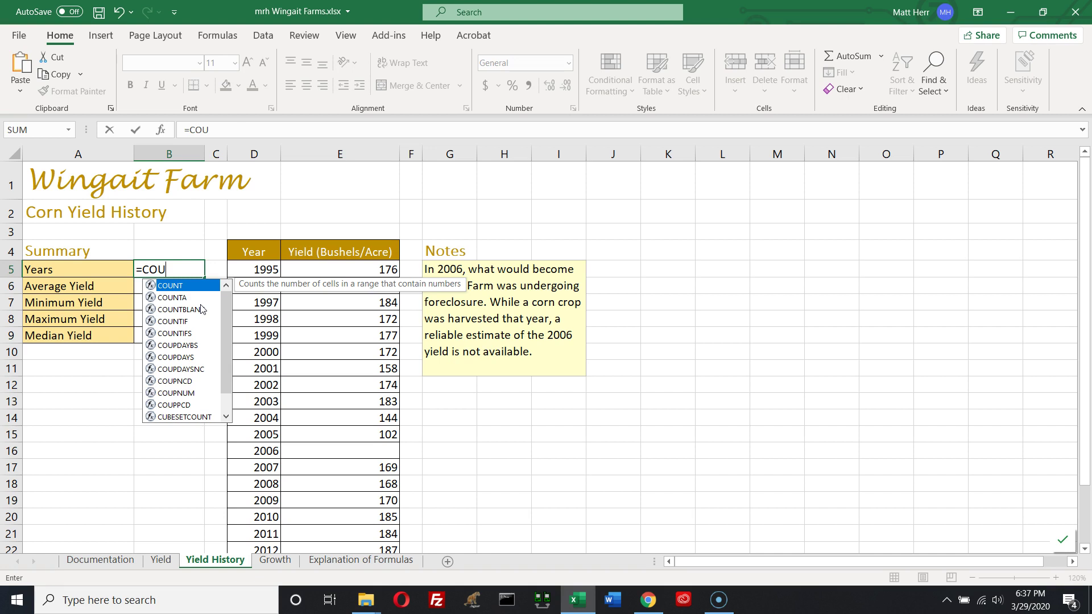
{"action": "key", "text": "Tab"}
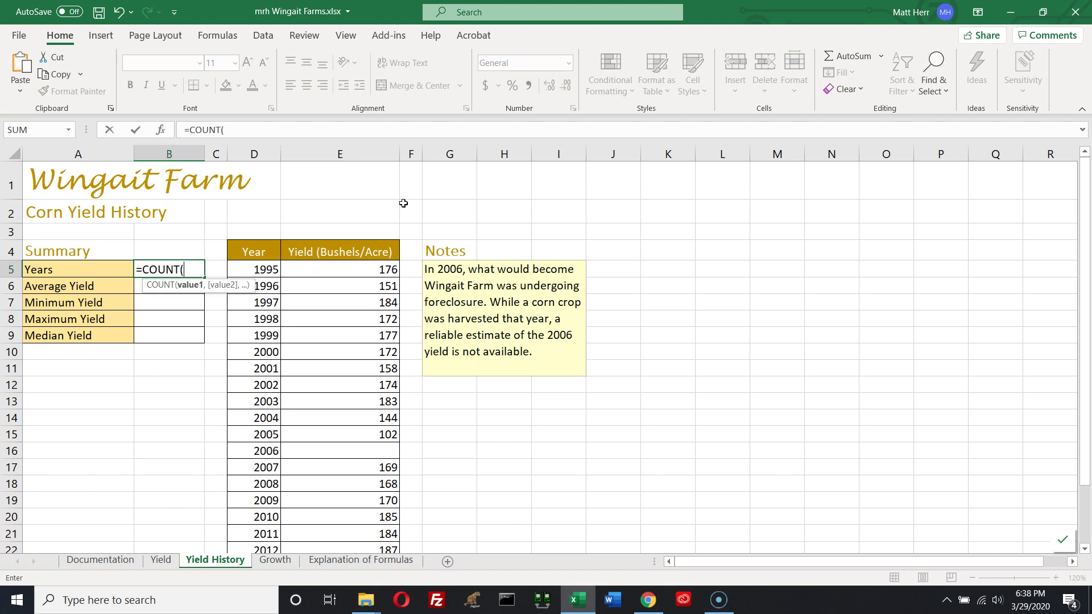
{"action": "left_click", "coordinate": [355, 155]}
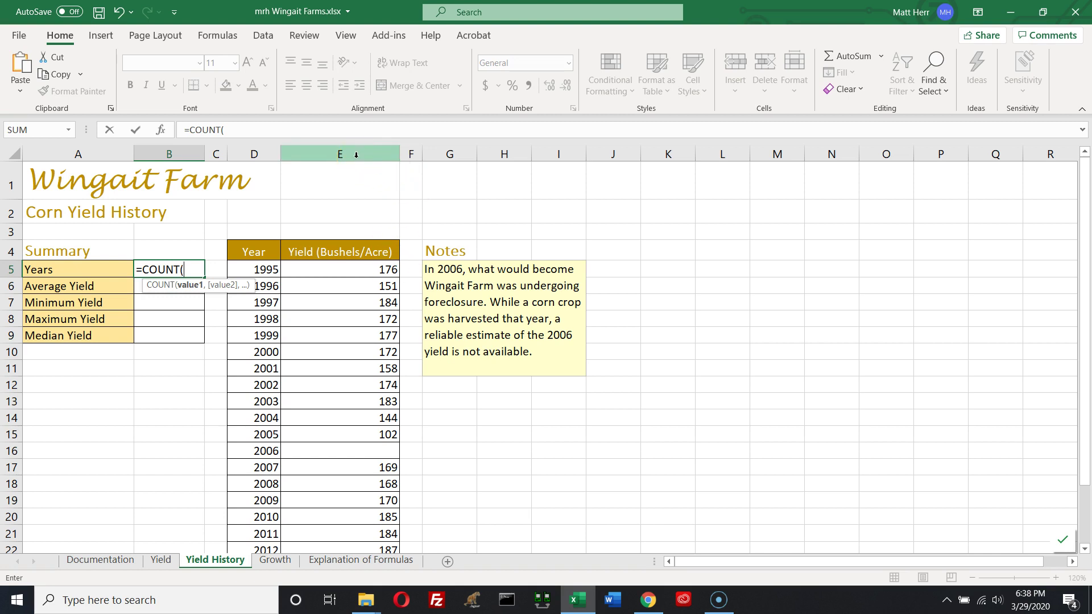
{"action": "left_click", "coordinate": [356, 155]}
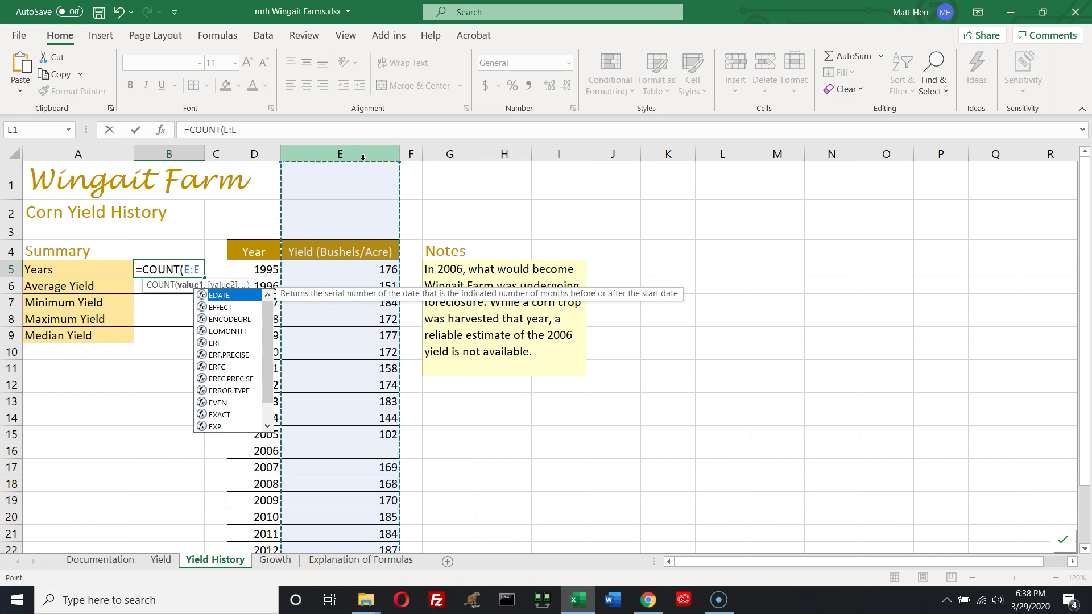
{"action": "type", "text": ")"}
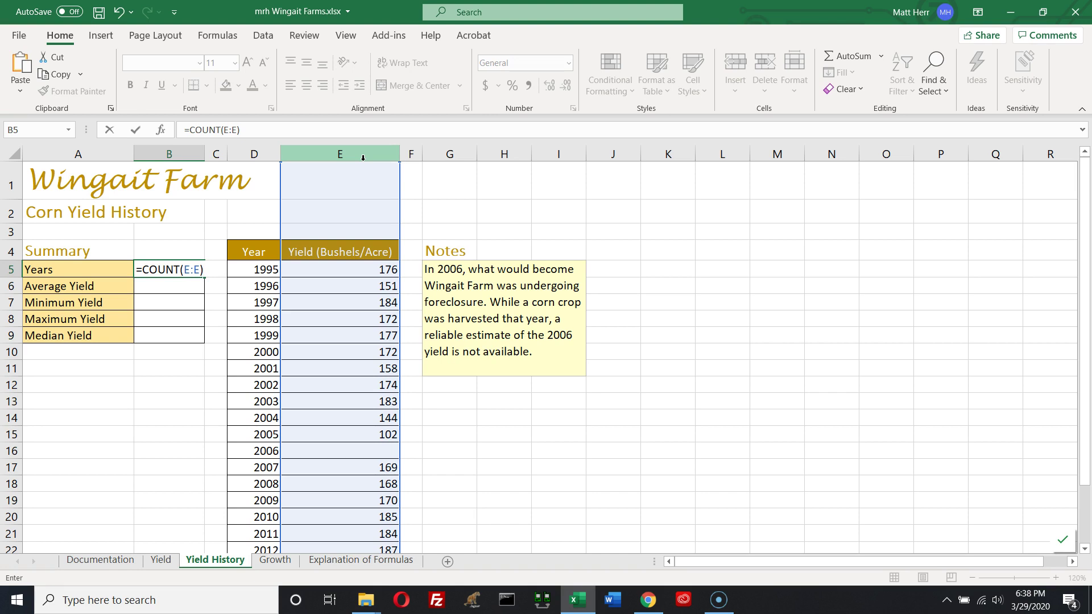
{"action": "key", "text": "Return"}
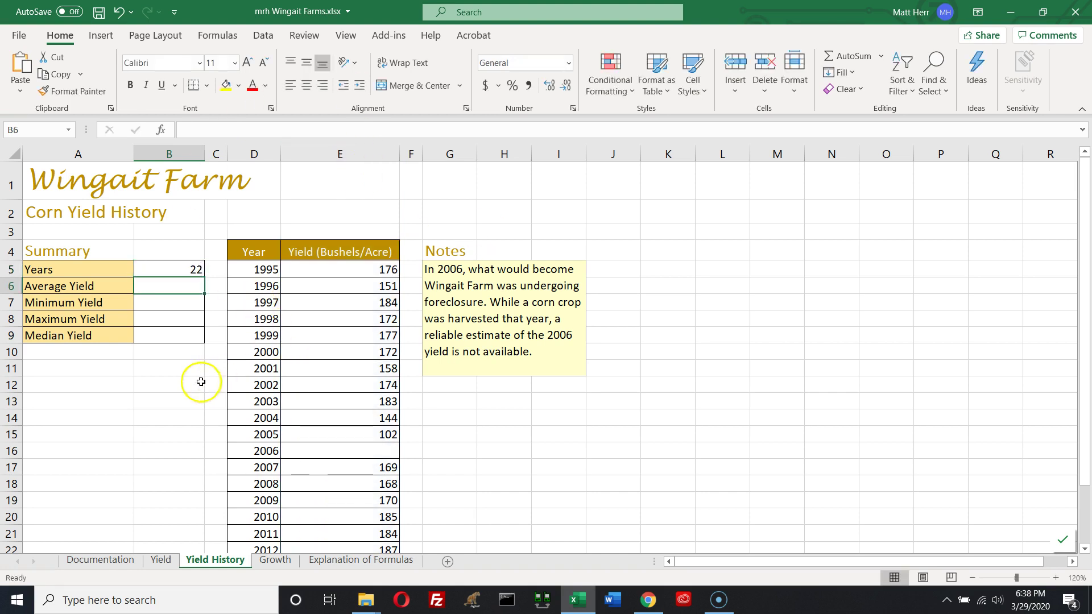
Step: Check the year count in B5 against the yield values in column E and the blank 2006 entry
{"action": "left_click", "coordinate": [188, 269]}
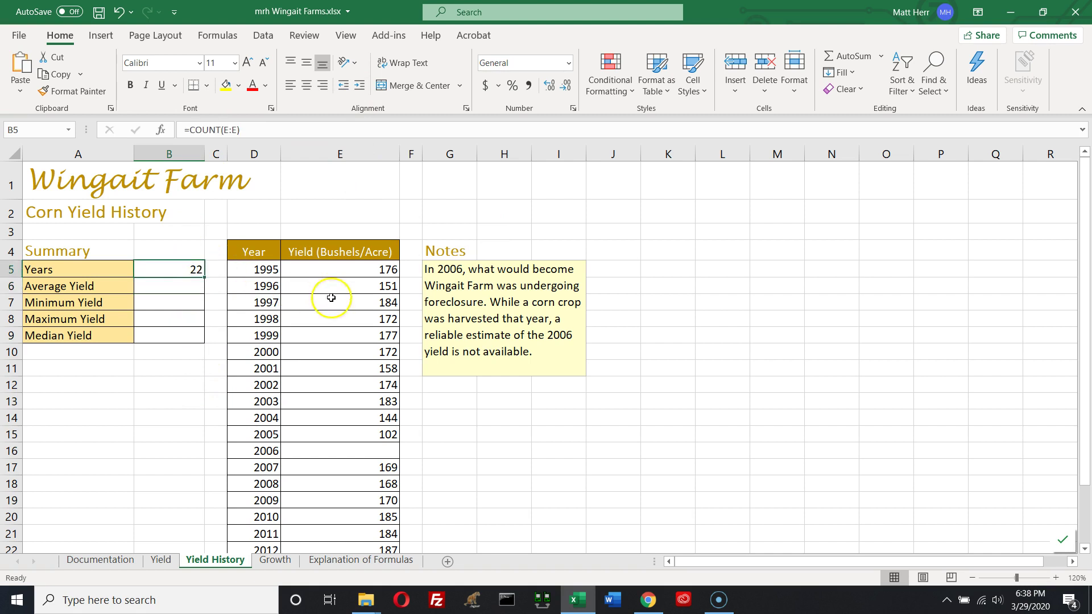
{"action": "scroll", "coordinate": [309, 324], "scroll_direction": "down", "scroll_amount": 1}
{"action": "scroll", "coordinate": [310, 342], "scroll_direction": "up", "scroll_amount": 2}
{"action": "scroll", "coordinate": [371, 267], "scroll_direction": "down", "scroll_amount": 3}
{"action": "scroll", "coordinate": [369, 268], "scroll_direction": "up", "scroll_amount": 2}
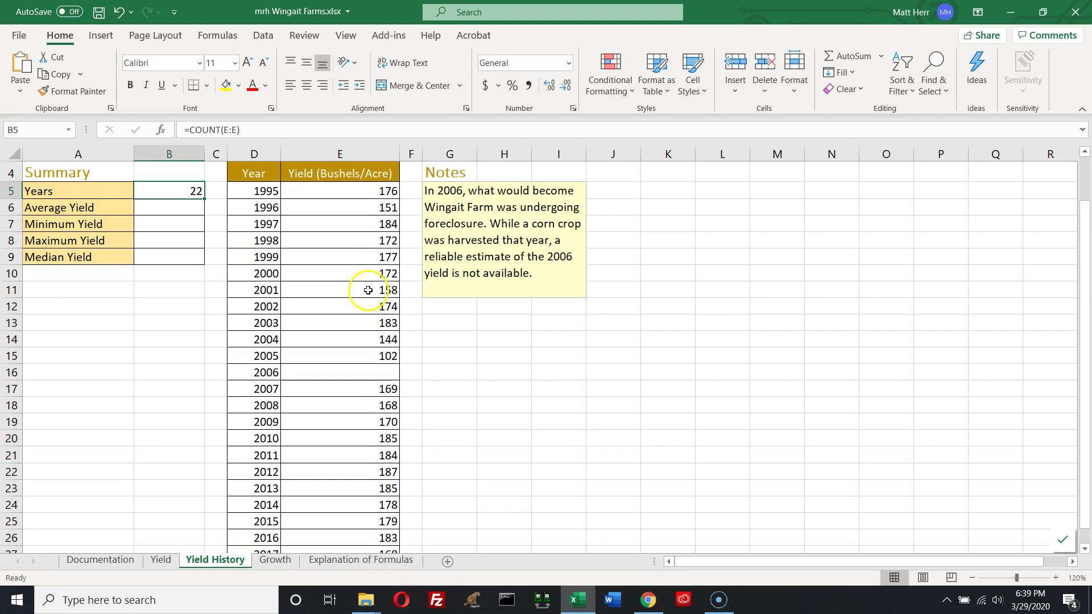
{"action": "left_click_drag", "start_coordinate": [381, 191], "coordinate": [315, 546]}
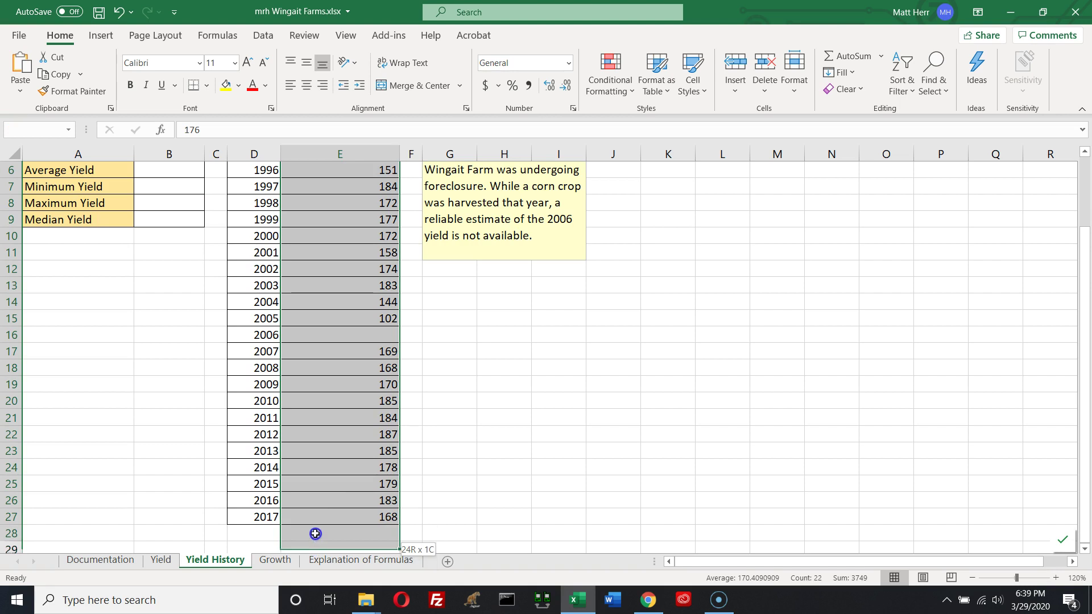
{"action": "scroll", "coordinate": [91, 208], "scroll_direction": "up", "scroll_amount": 2}
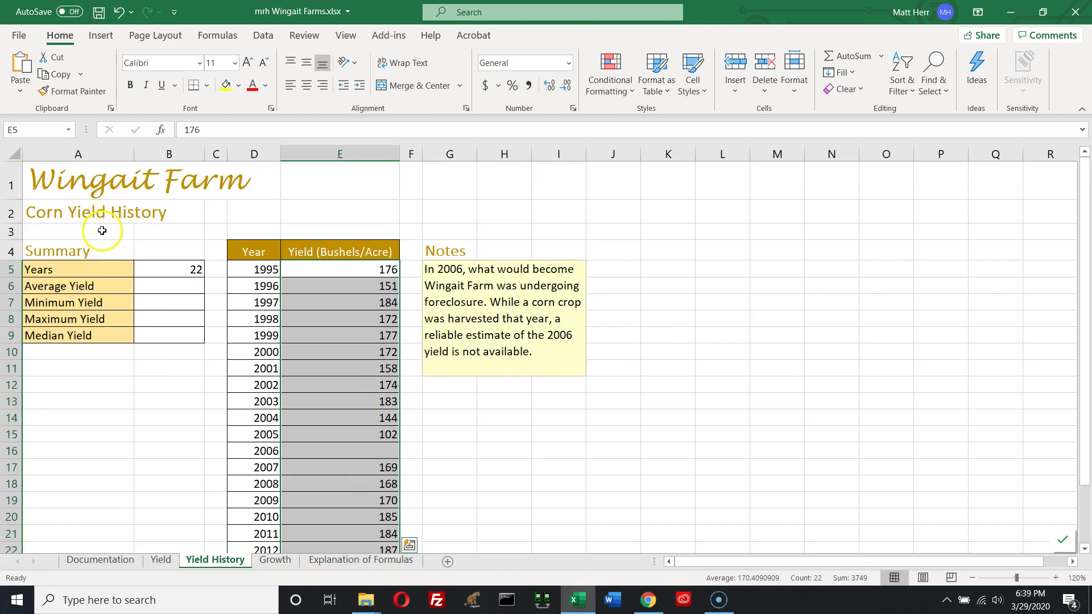
{"action": "left_click", "coordinate": [370, 452]}
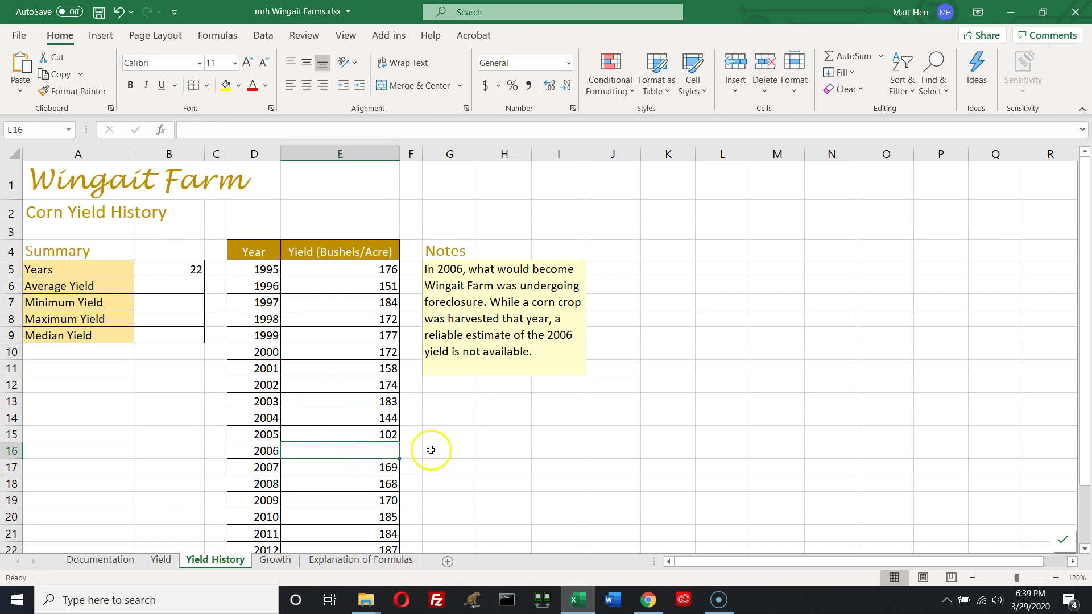
{"action": "left_click", "coordinate": [276, 449]}
{"action": "left_click_drag", "start_coordinate": [276, 449], "coordinate": [358, 449]}
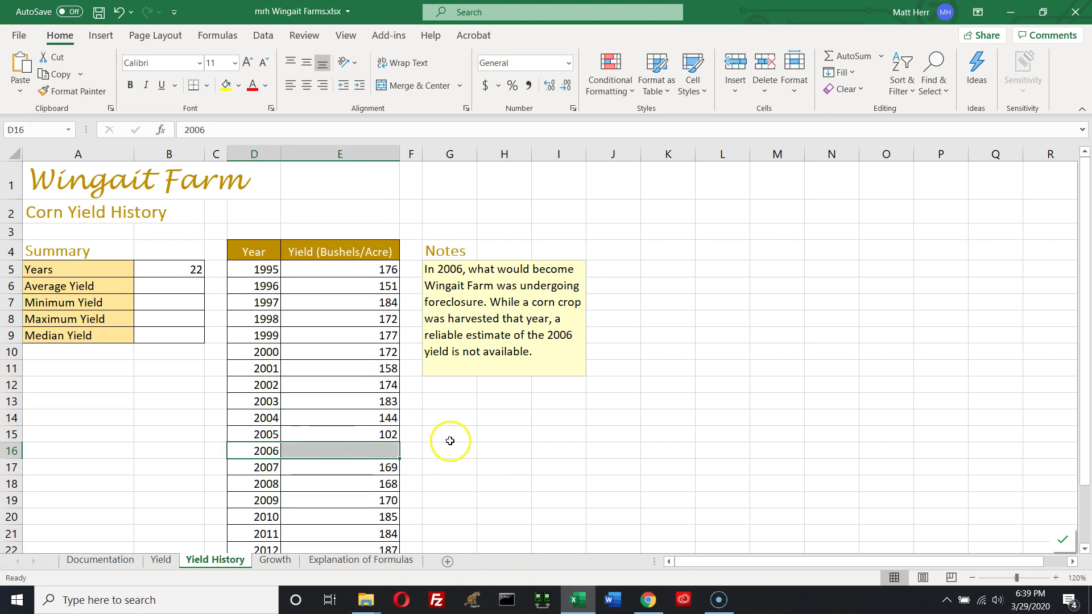
{"action": "left_click", "coordinate": [157, 272]}
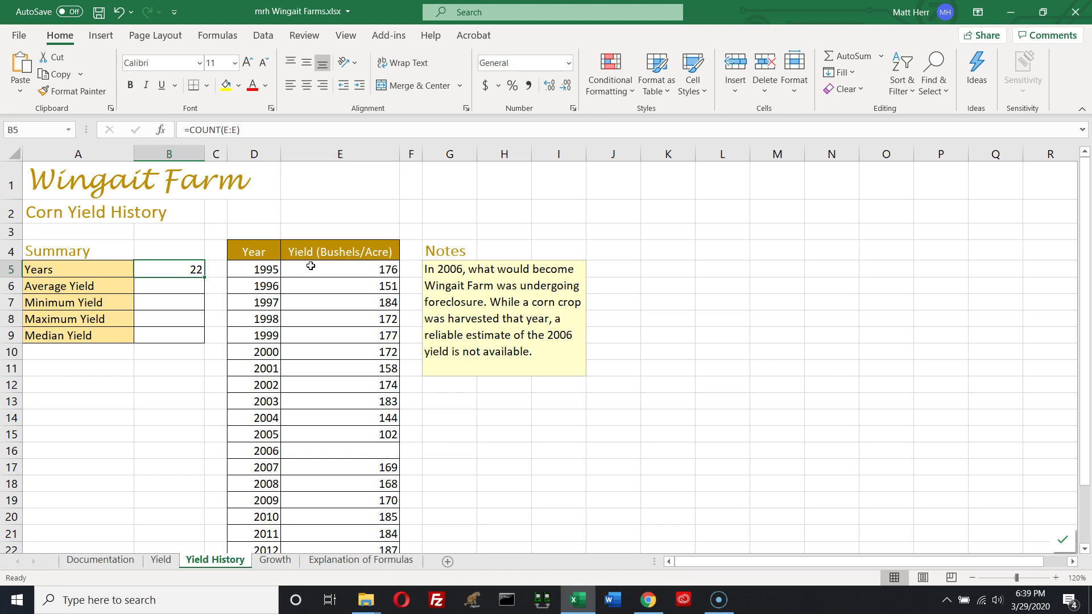
Step: Enter =ROUND(AVERAGE(E:E),0) in cell B6 to calculate the average yield rounded to a whole number
{"action": "left_click", "coordinate": [195, 289]}
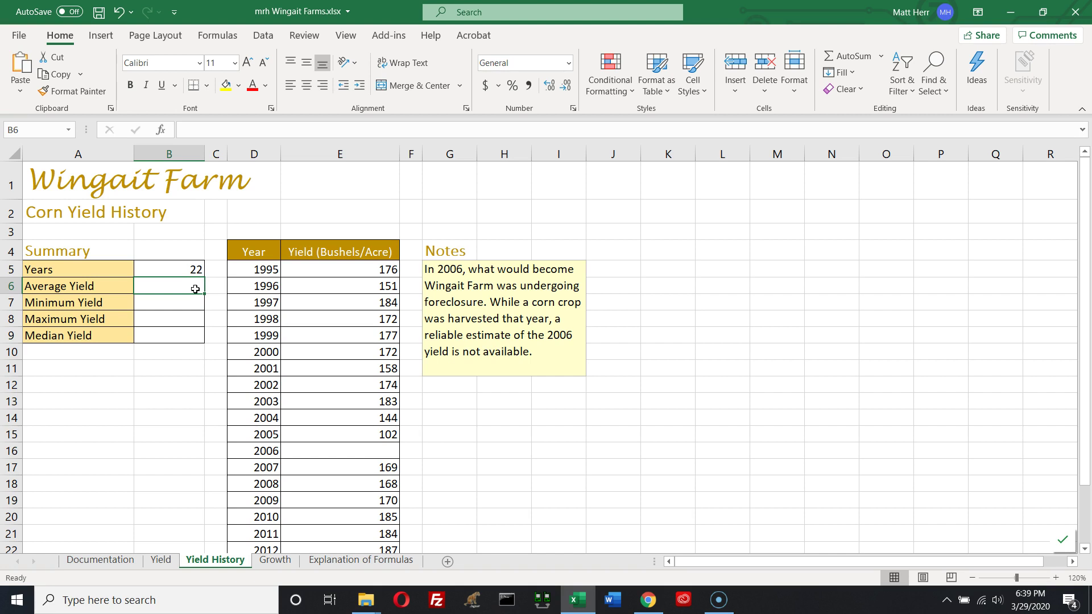
{"action": "type", "text": "=round("}
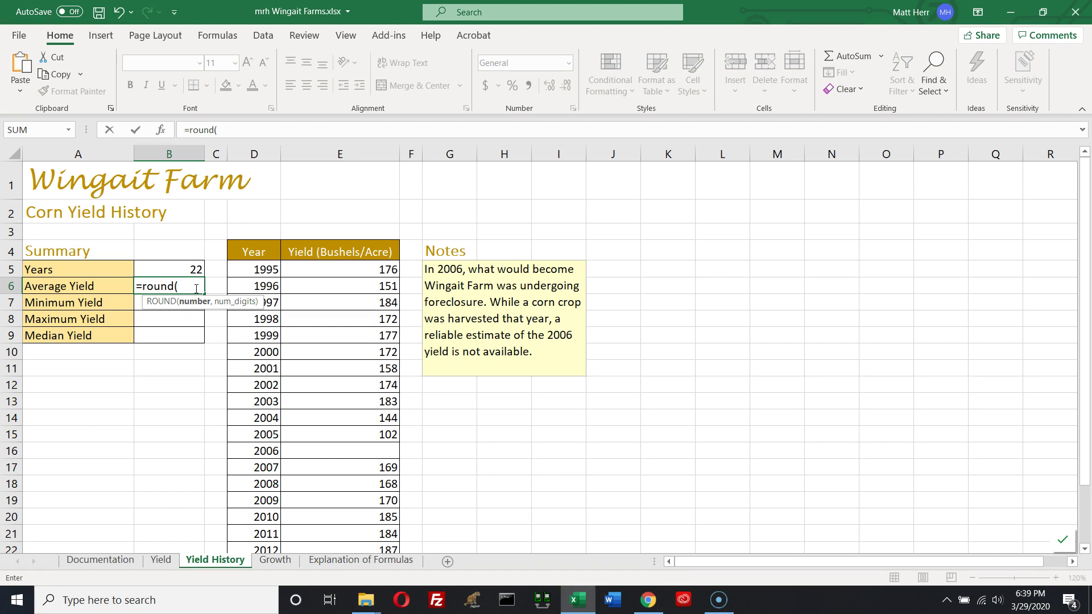
{"action": "type", "text": "av"}
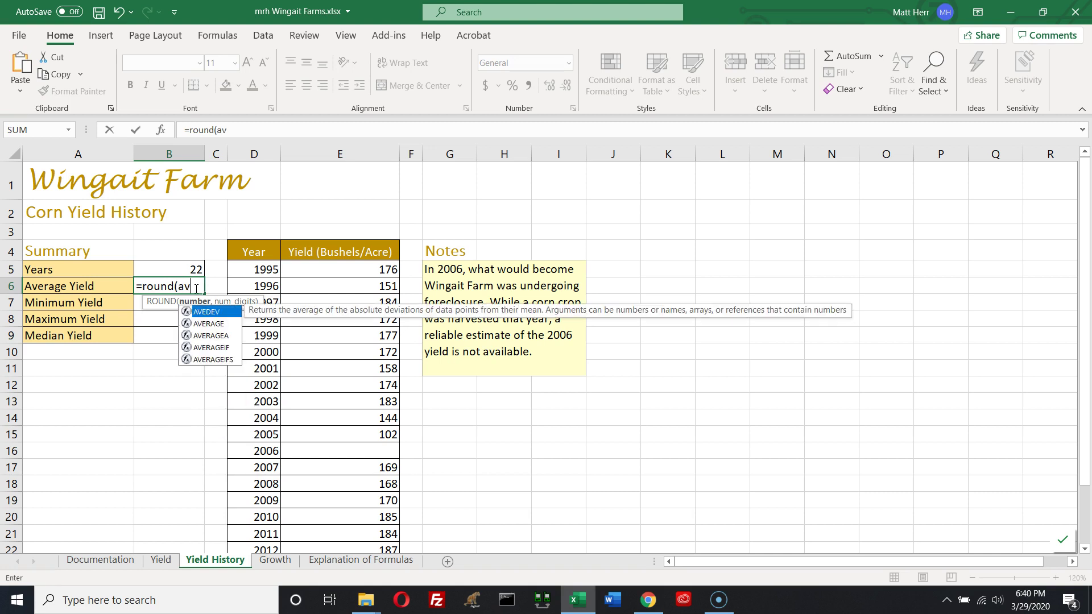
{"action": "type", "text": "erage("}
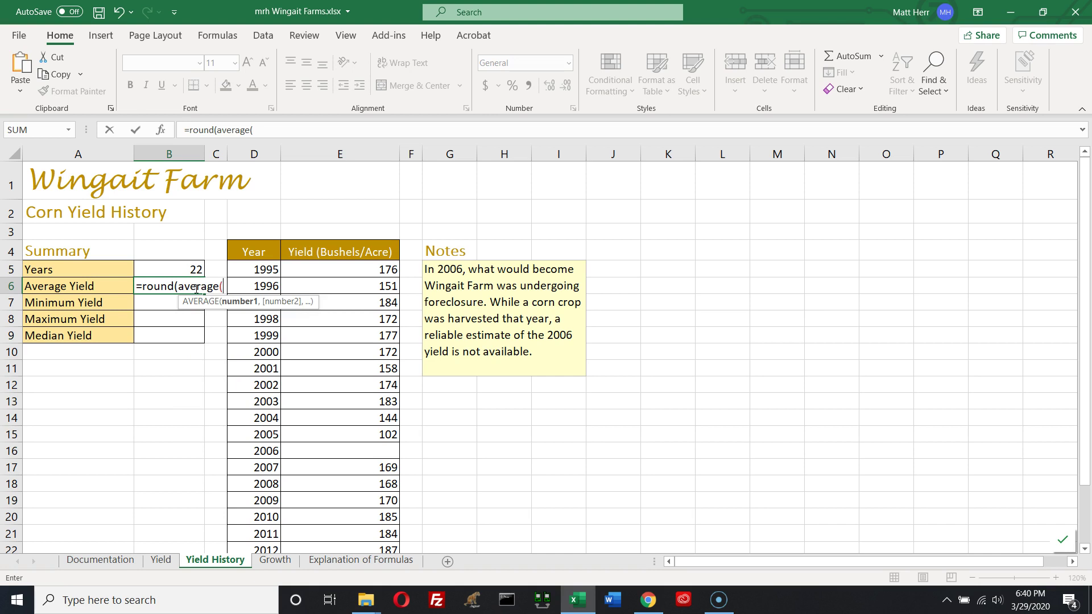
{"action": "type", "text": "E:E"}
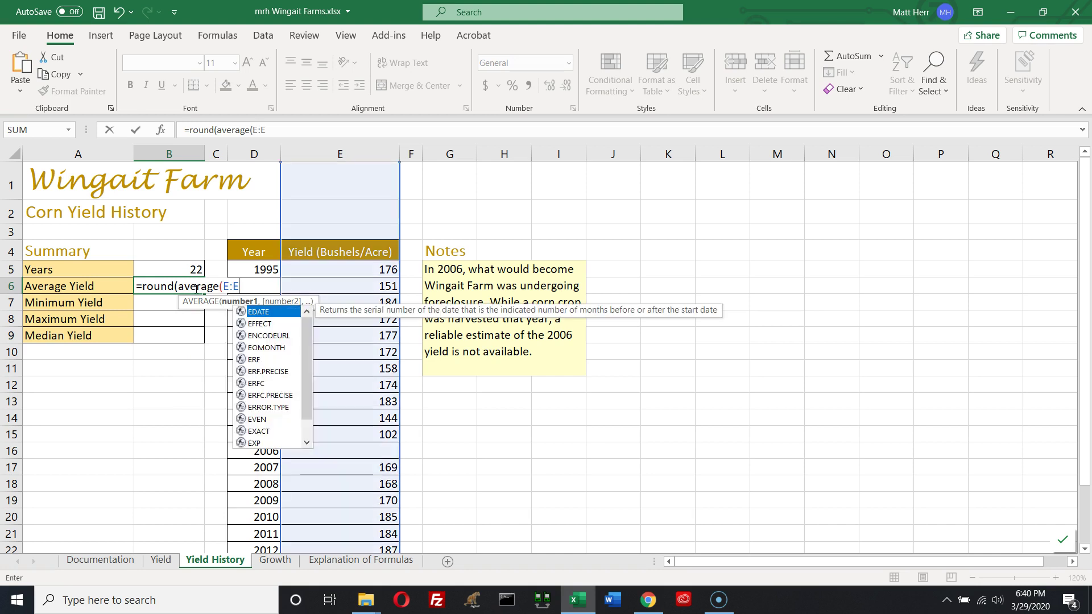
{"action": "type", "text": ")"}
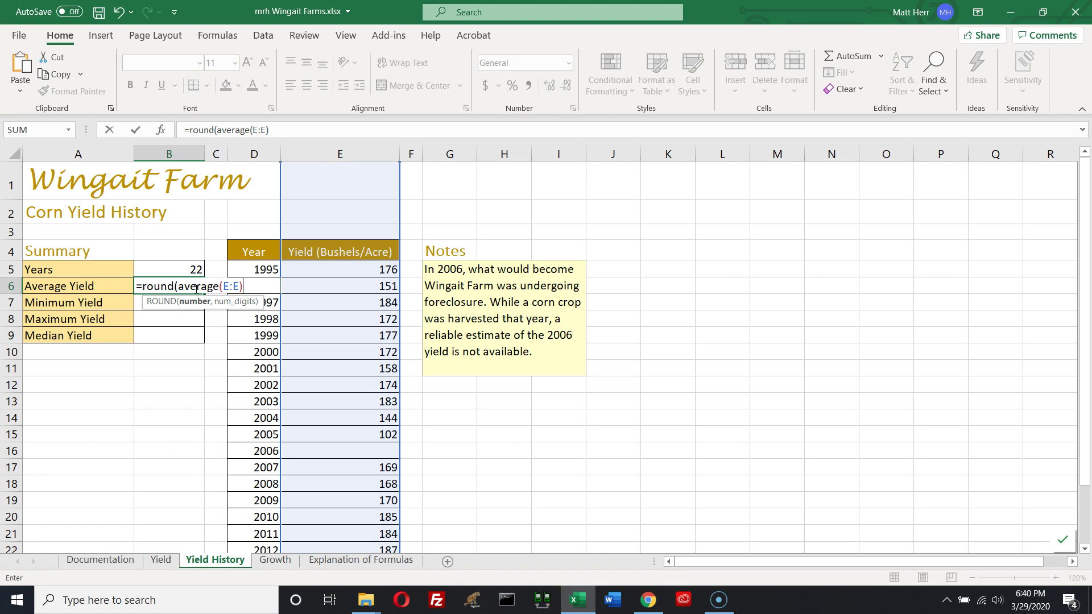
{"action": "type", "text": ","}
{"action": "type", "text": "0)"}
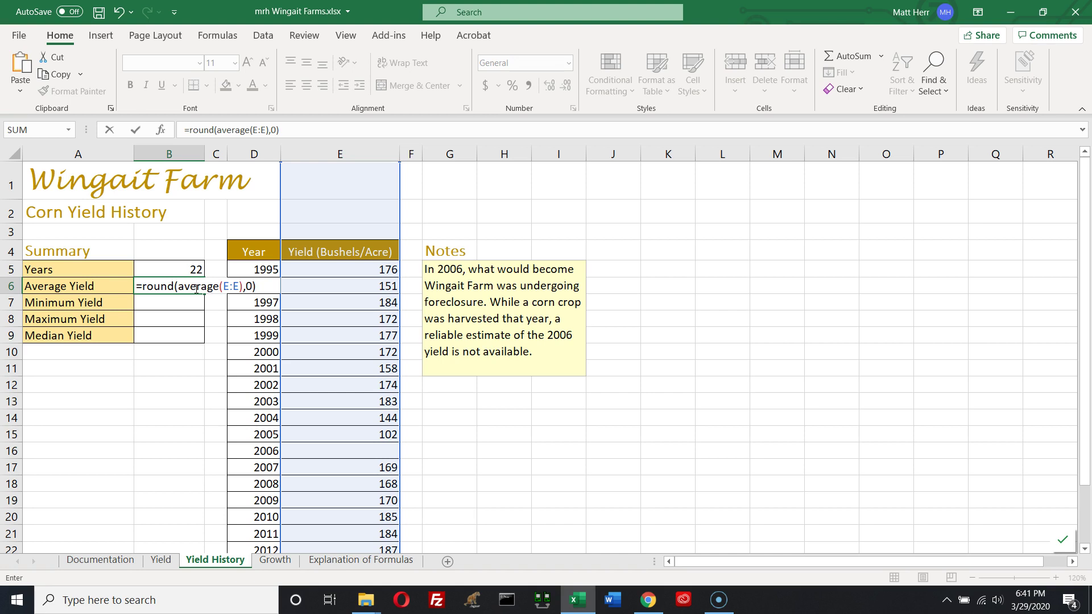
{"action": "key", "text": "Return"}
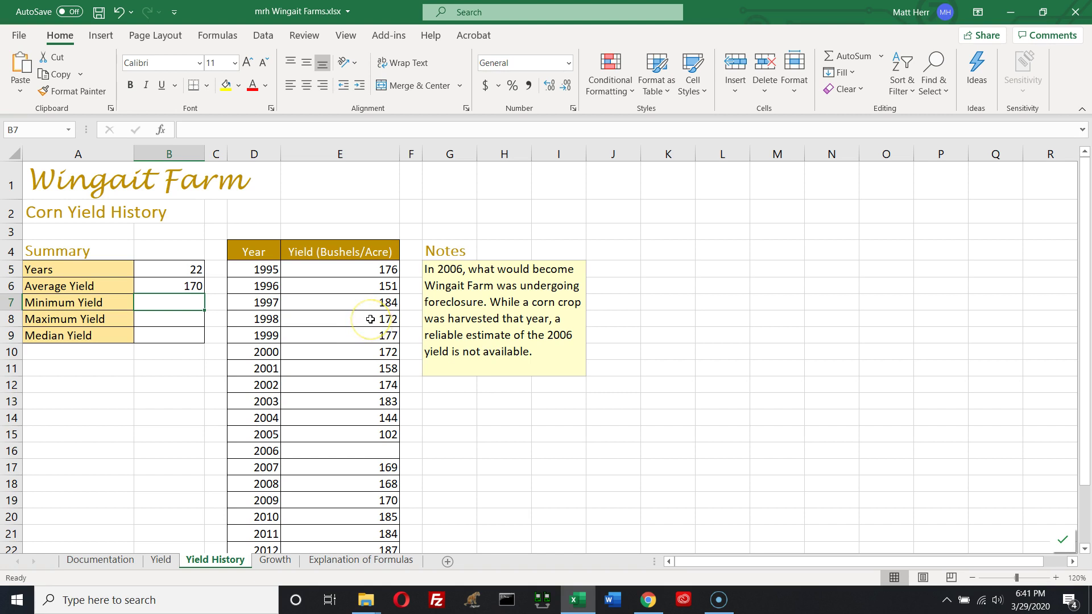
Step: Review the yield values down column E against the average yield formula in cell B6
{"action": "left_click_drag", "start_coordinate": [382, 271], "coordinate": [370, 431]}
{"action": "left_click", "coordinate": [373, 435]}
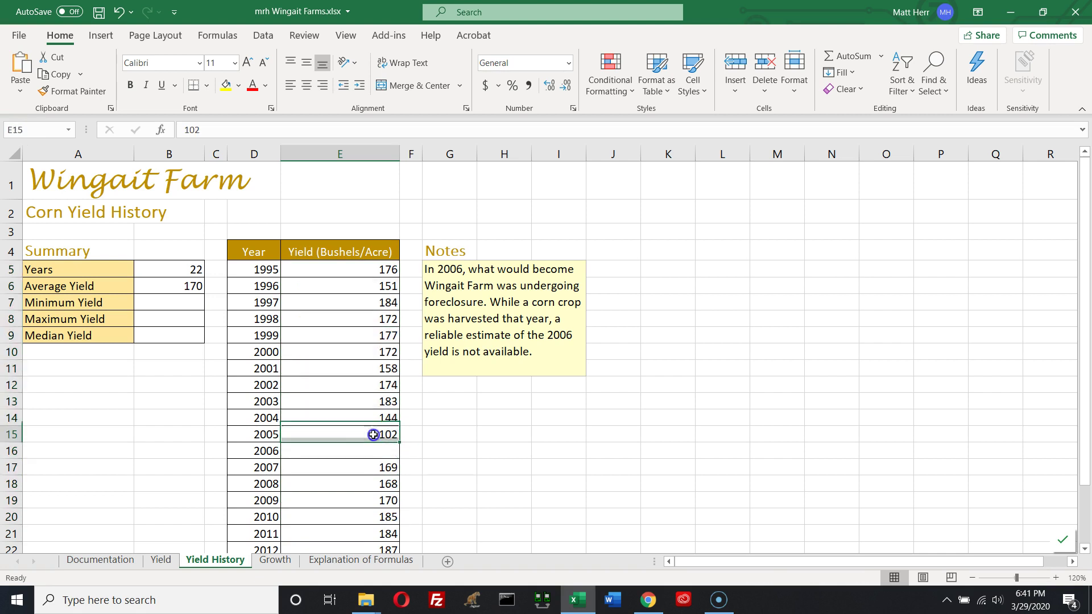
{"action": "left_click", "coordinate": [378, 270]}
{"action": "left_click", "coordinate": [367, 343]}
{"action": "scroll", "coordinate": [370, 443], "scroll_direction": "down", "scroll_amount": 3}
{"action": "left_click", "coordinate": [365, 370]}
{"action": "left_click", "coordinate": [367, 335]}
{"action": "scroll", "coordinate": [219, 309], "scroll_direction": "up", "scroll_amount": 3}
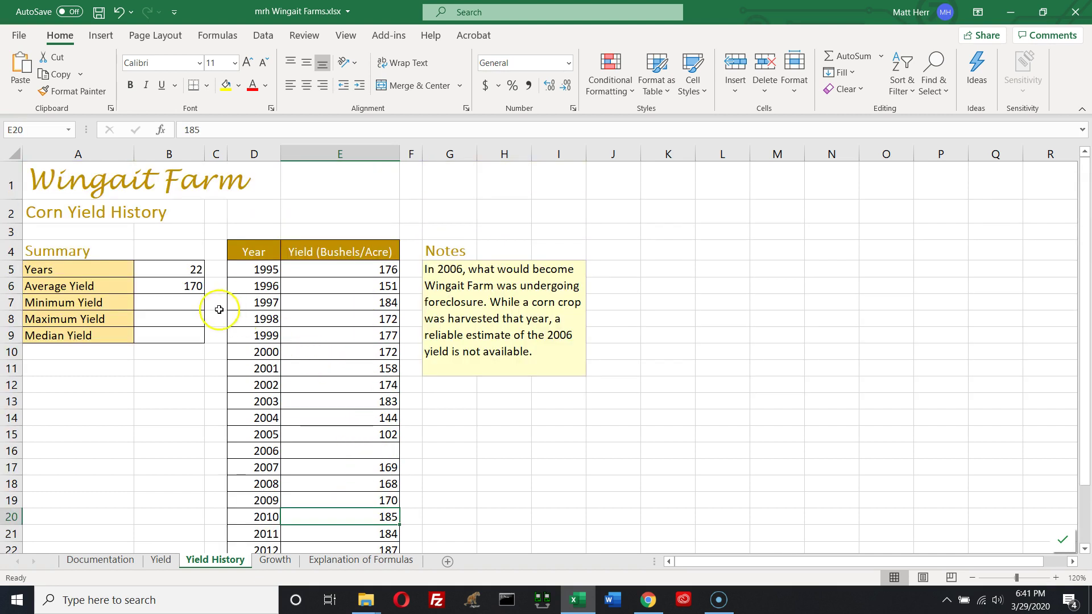
{"action": "left_click", "coordinate": [195, 286]}
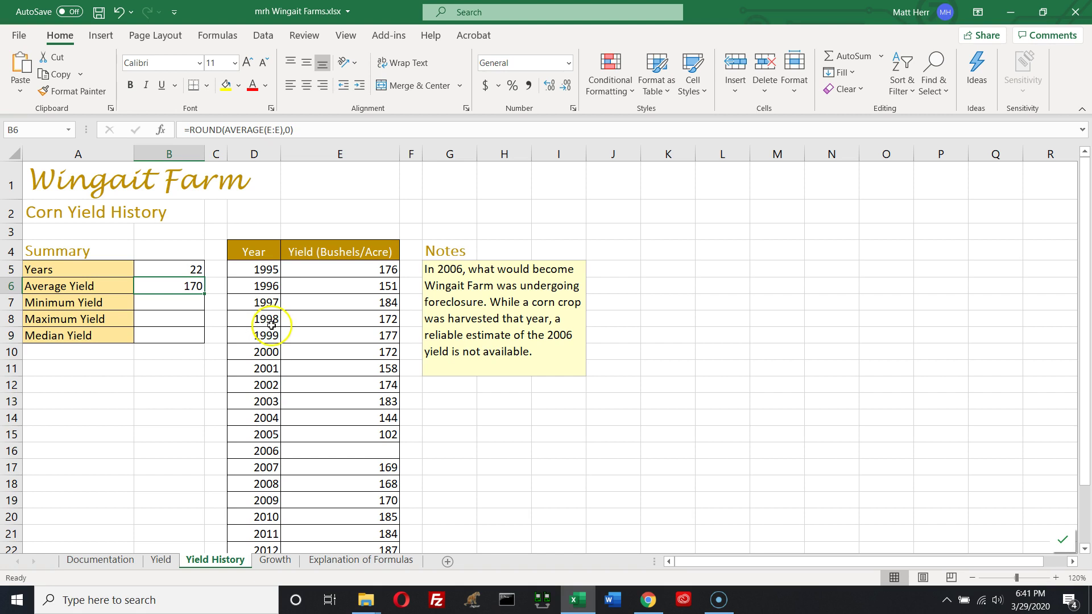
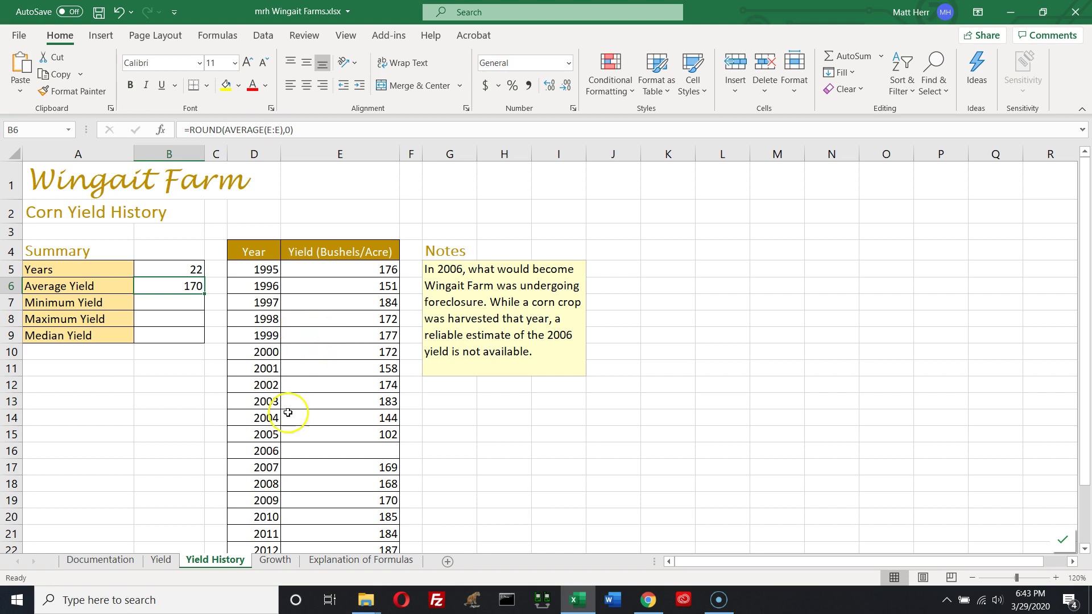
Step: Insert the statistical MIN function into cell B7 for the minimum yield
{"action": "left_click", "coordinate": [165, 303]}
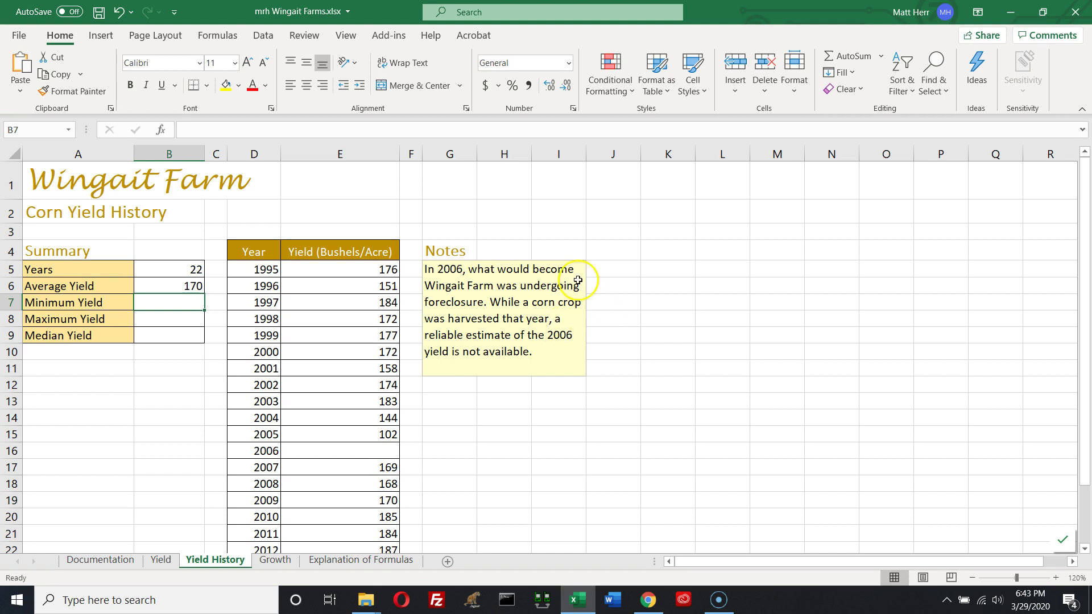
{"action": "left_click", "coordinate": [222, 37]}
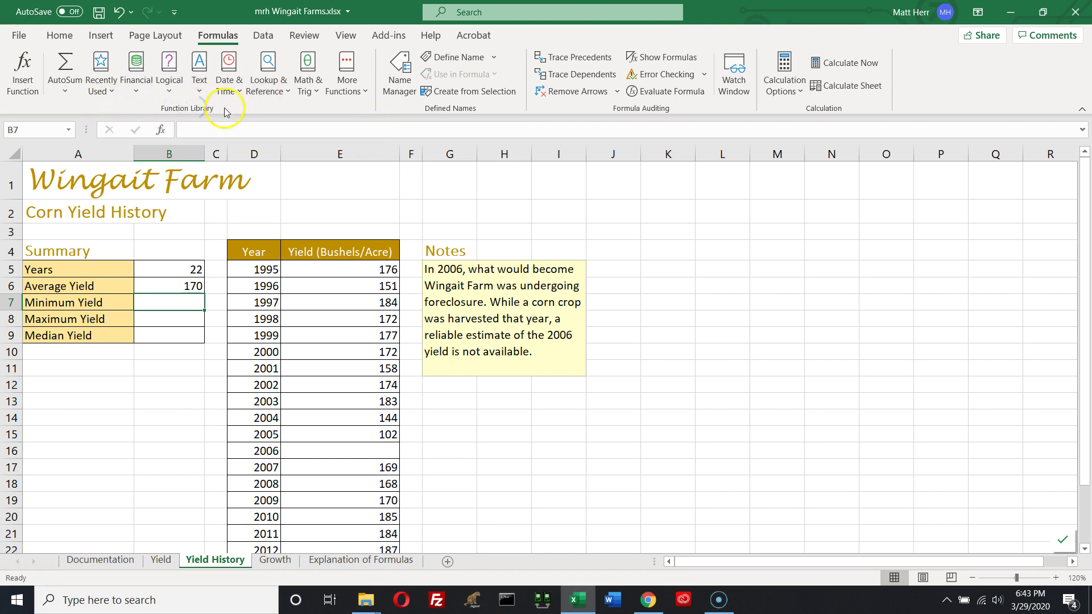
{"action": "left_click", "coordinate": [364, 93]}
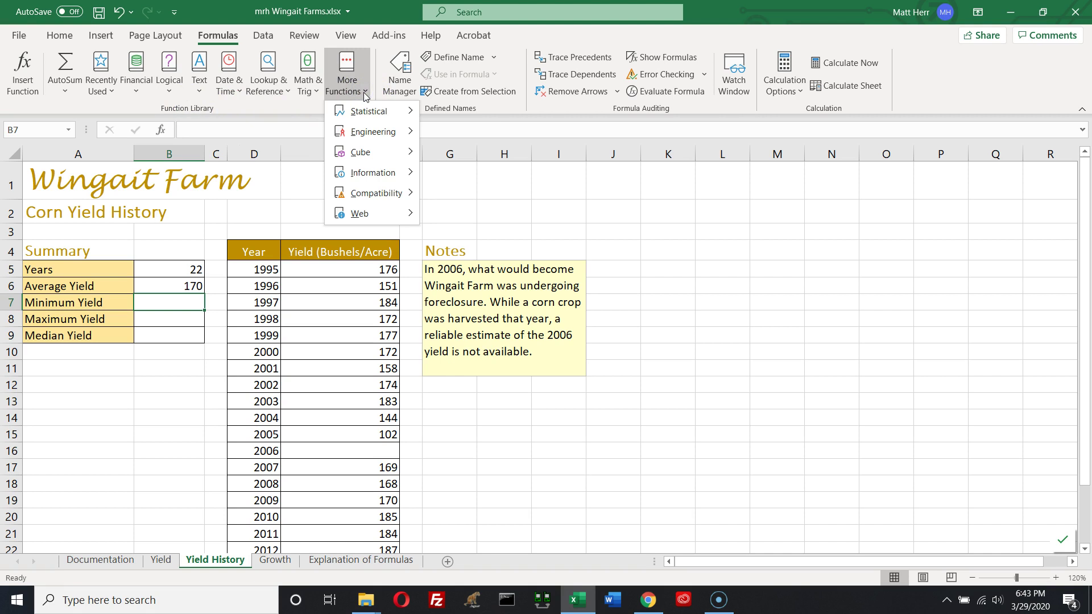
{"action": "left_click", "coordinate": [368, 117]}
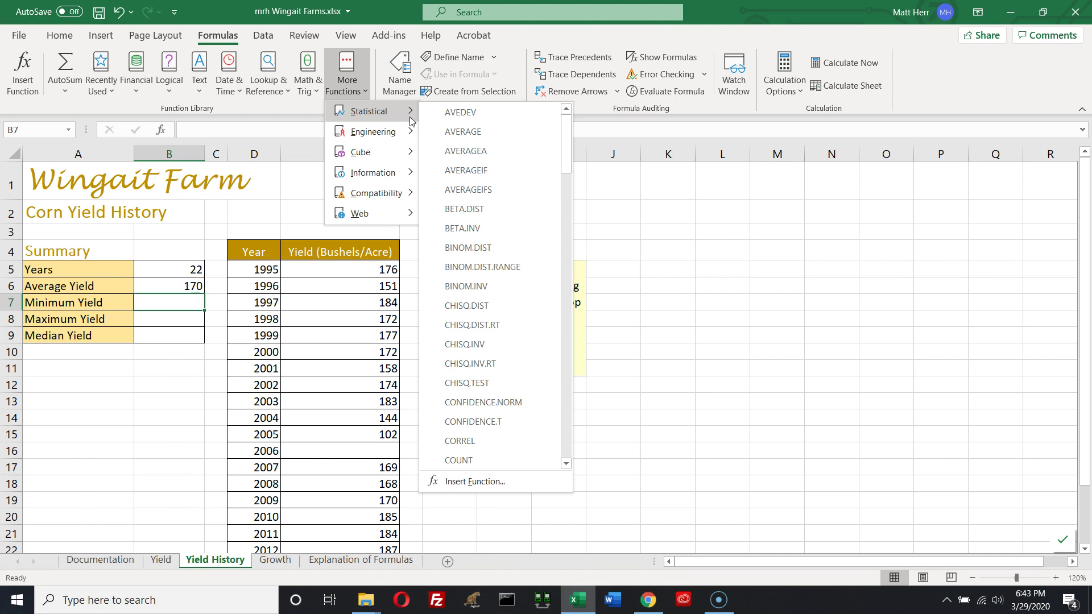
{"action": "left_click_drag", "start_coordinate": [565, 147], "coordinate": [567, 306]}
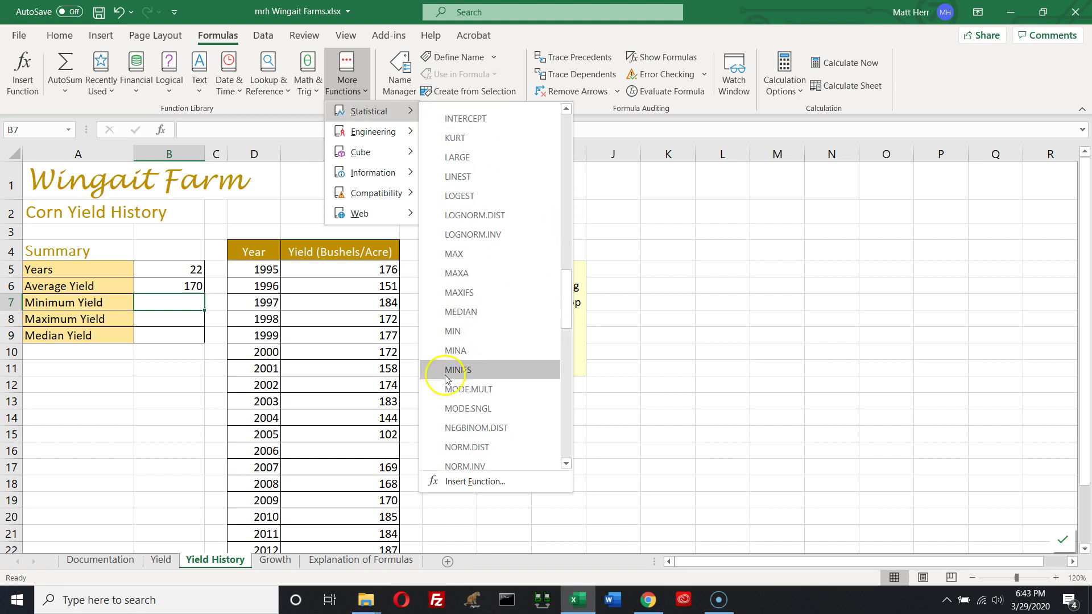
{"action": "left_click", "coordinate": [465, 334]}
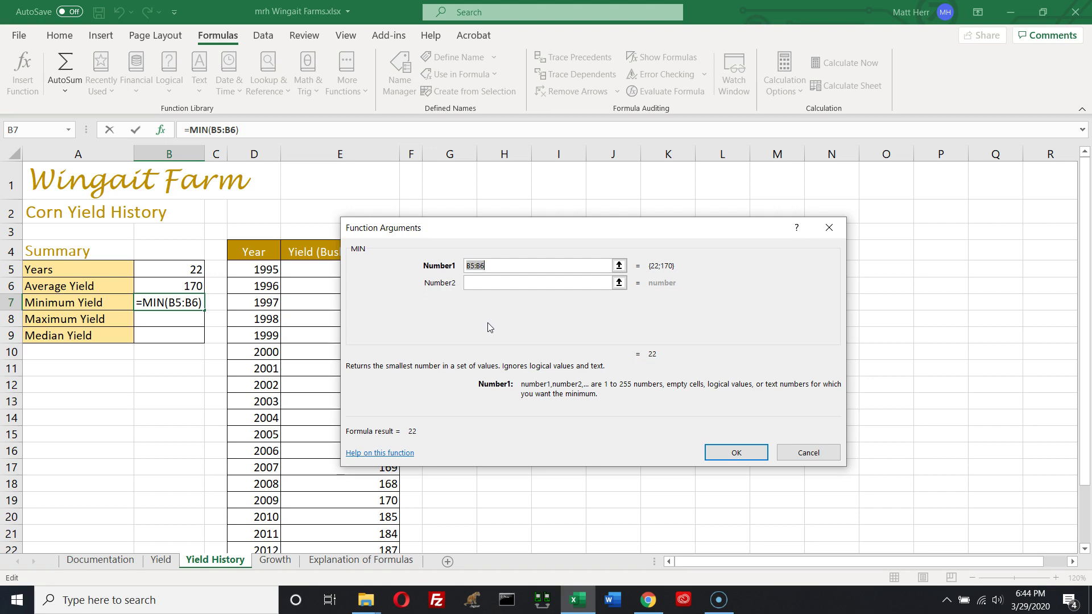
Step: Set the MIN function's Number1 argument to the whole of column E (E:E), accept it, and inspect the resulting formula in B7
{"action": "left_click", "coordinate": [488, 326]}
{"action": "left_click", "coordinate": [451, 286]}
{"action": "left_click", "coordinate": [328, 157]}
{"action": "left_click", "coordinate": [333, 153]}
{"action": "left_click", "coordinate": [477, 265]}
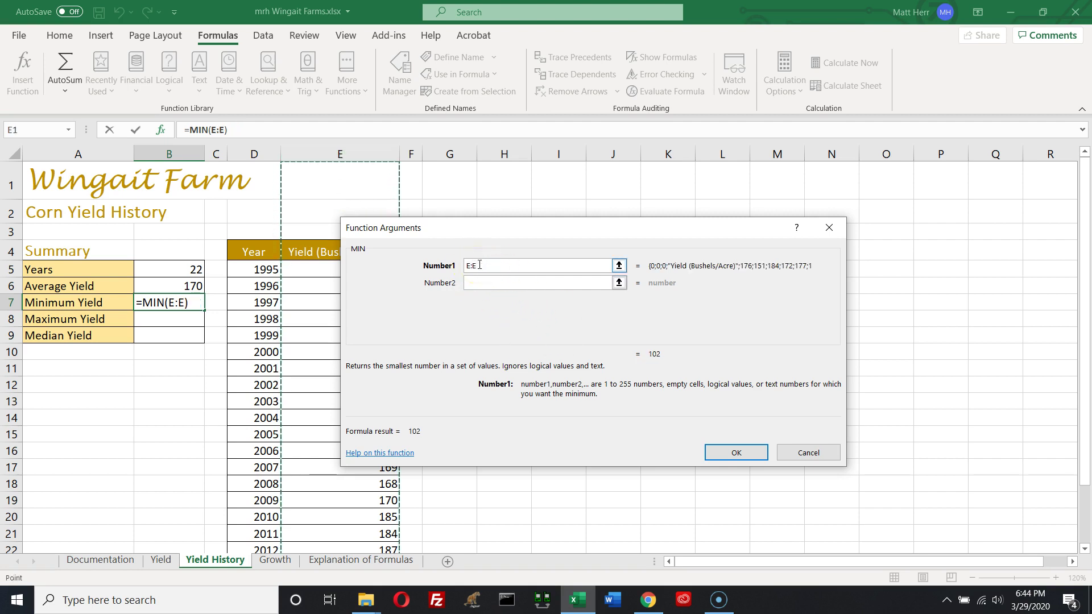
{"action": "left_click", "coordinate": [482, 267]}
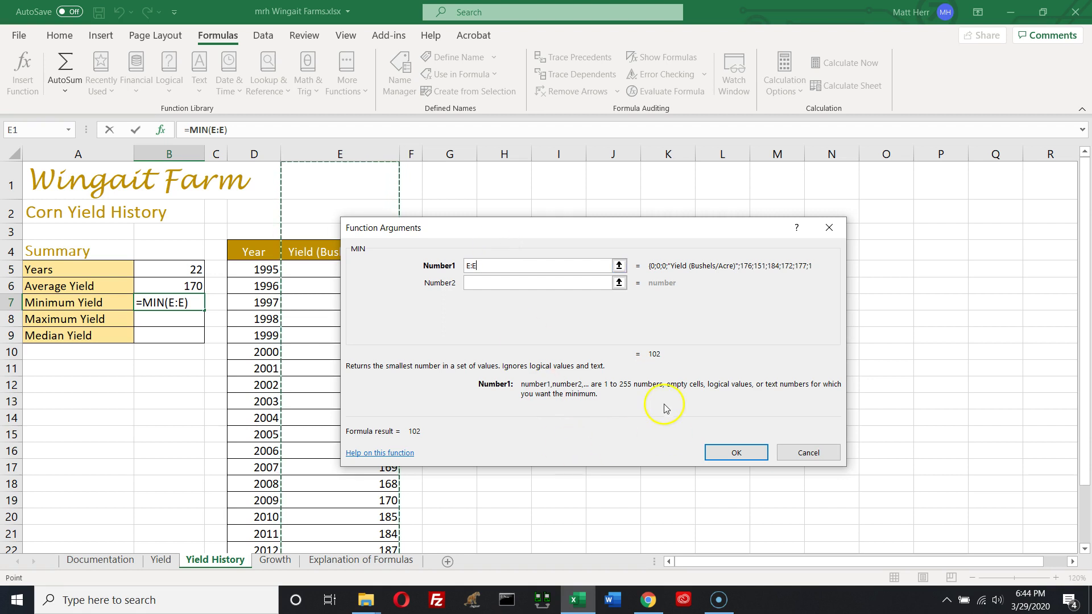
{"action": "left_click", "coordinate": [660, 357]}
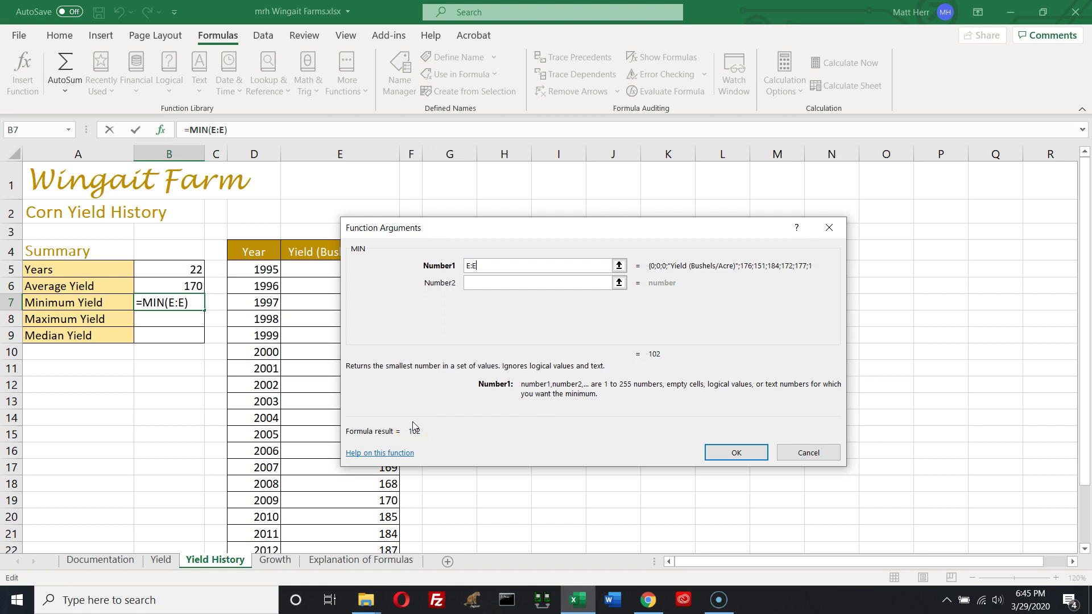
{"action": "left_click", "coordinate": [731, 452]}
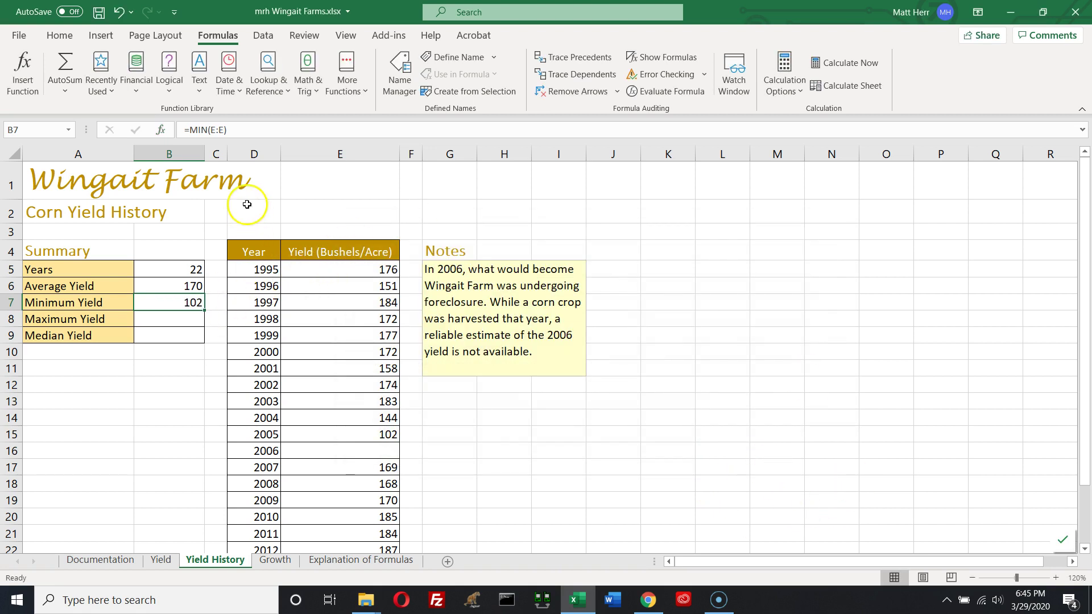
{"action": "left_click", "coordinate": [258, 133]}
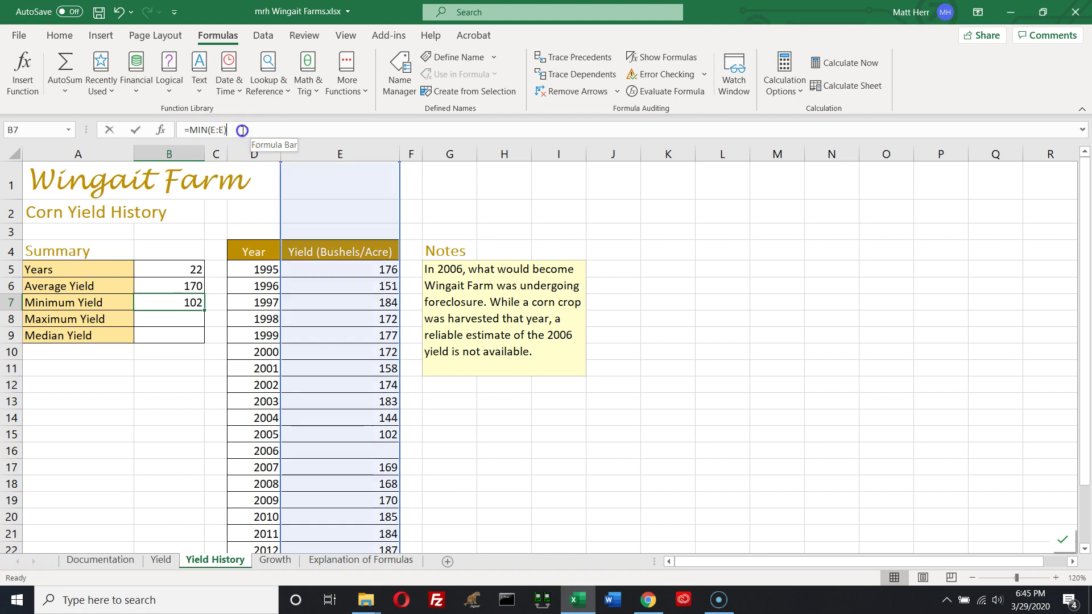
{"action": "key", "text": "Escape"}
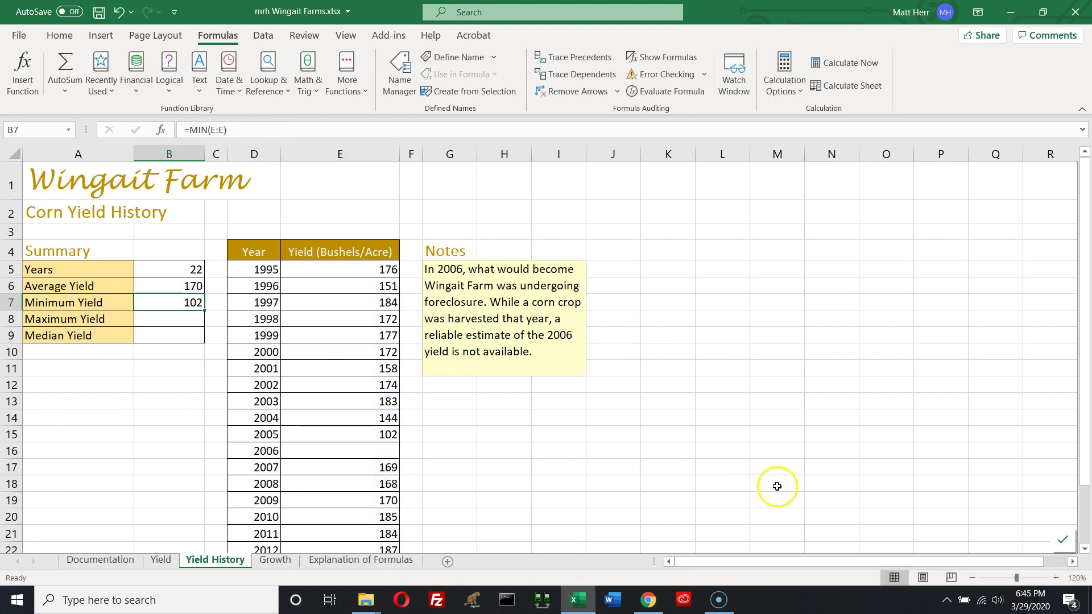
{"action": "left_click", "coordinate": [163, 317]}
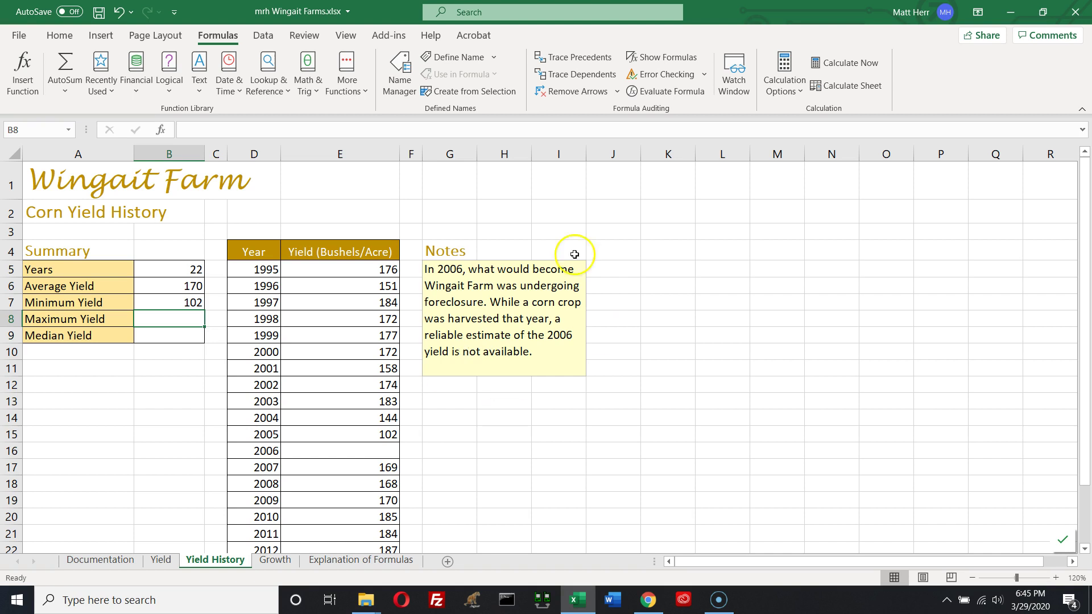
{"action": "left_click", "coordinate": [364, 95]}
{"action": "mouse_move", "coordinate": [375, 111]}
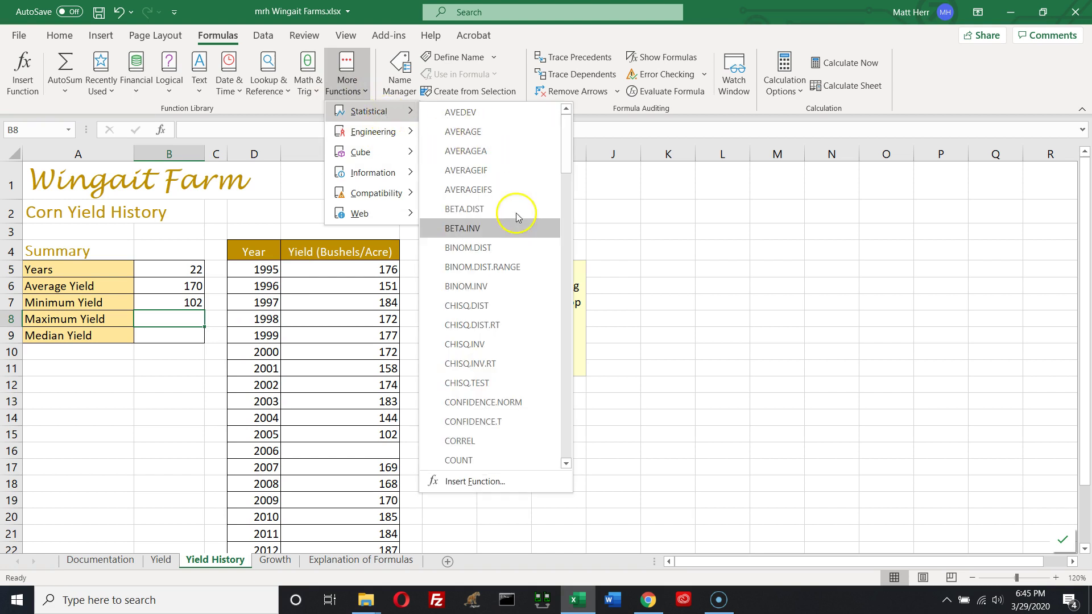
{"action": "left_click", "coordinate": [568, 389]}
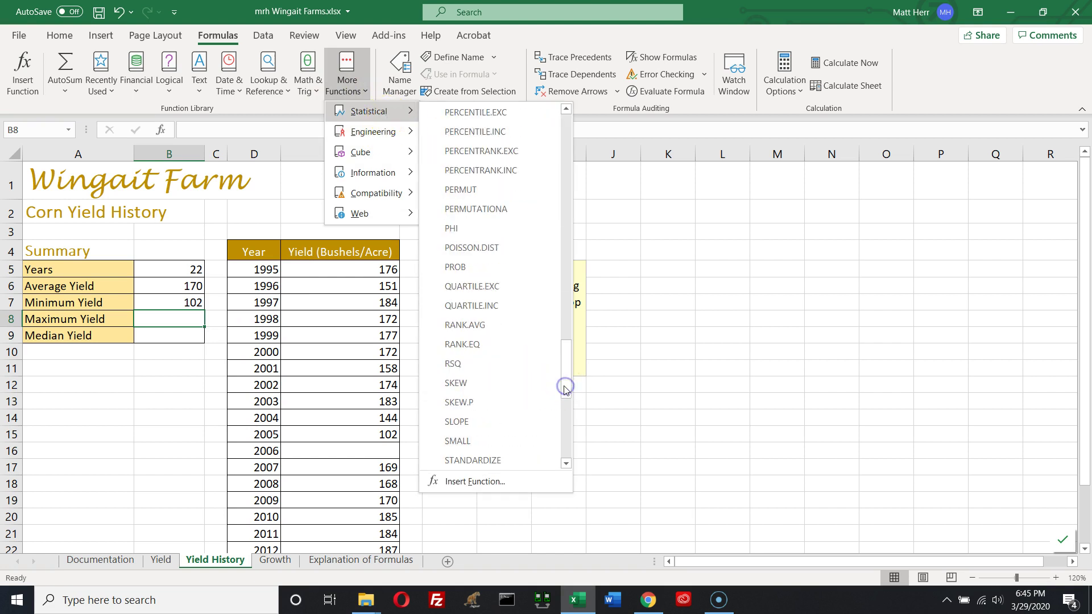
{"action": "left_click_drag", "start_coordinate": [566, 390], "coordinate": [567, 304]}
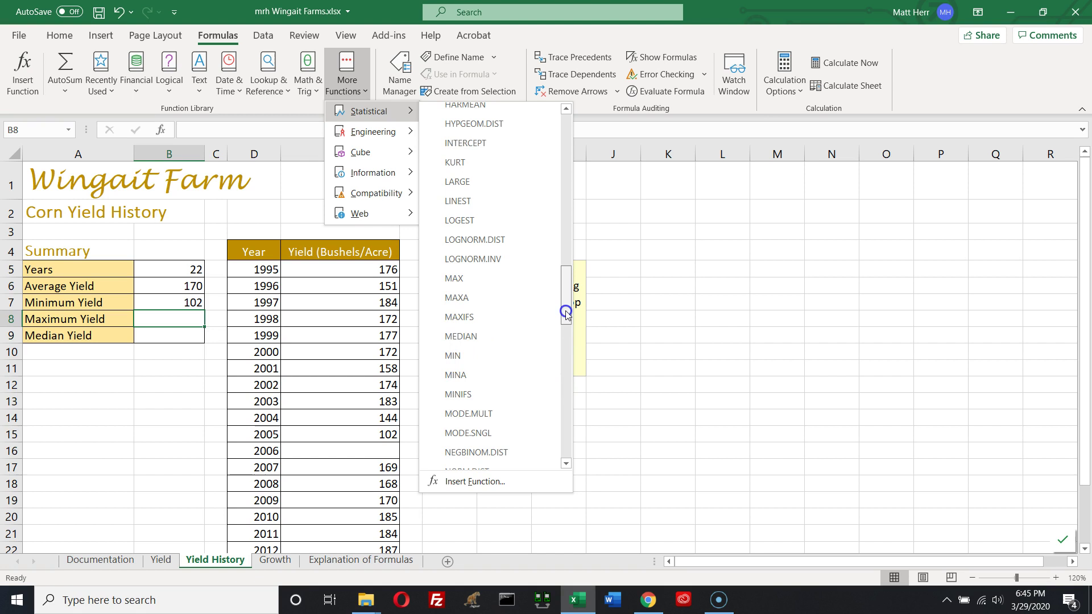
{"action": "left_click", "coordinate": [470, 279]}
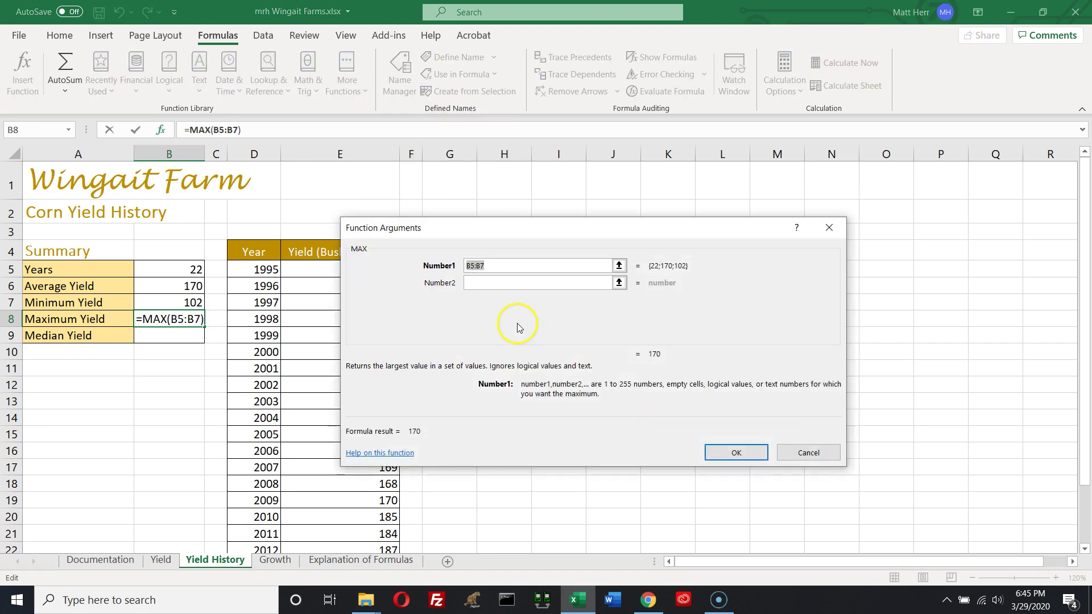
{"action": "left_click", "coordinate": [800, 450]}
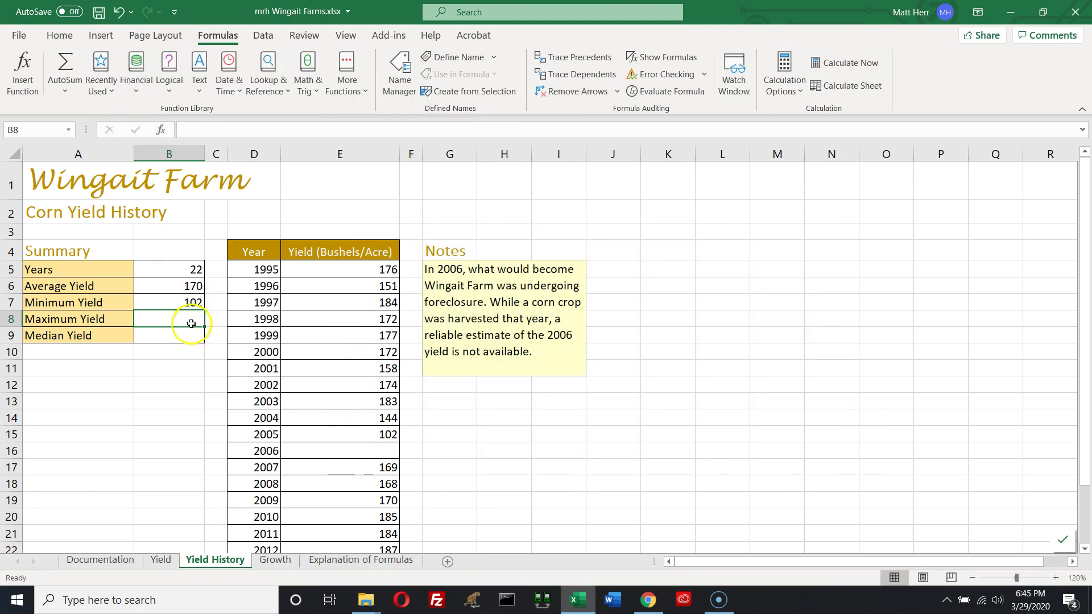
Step: Enter =MAX(E:E) in cell B8 to calculate the maximum yield
{"action": "type", "text": "=mat"}
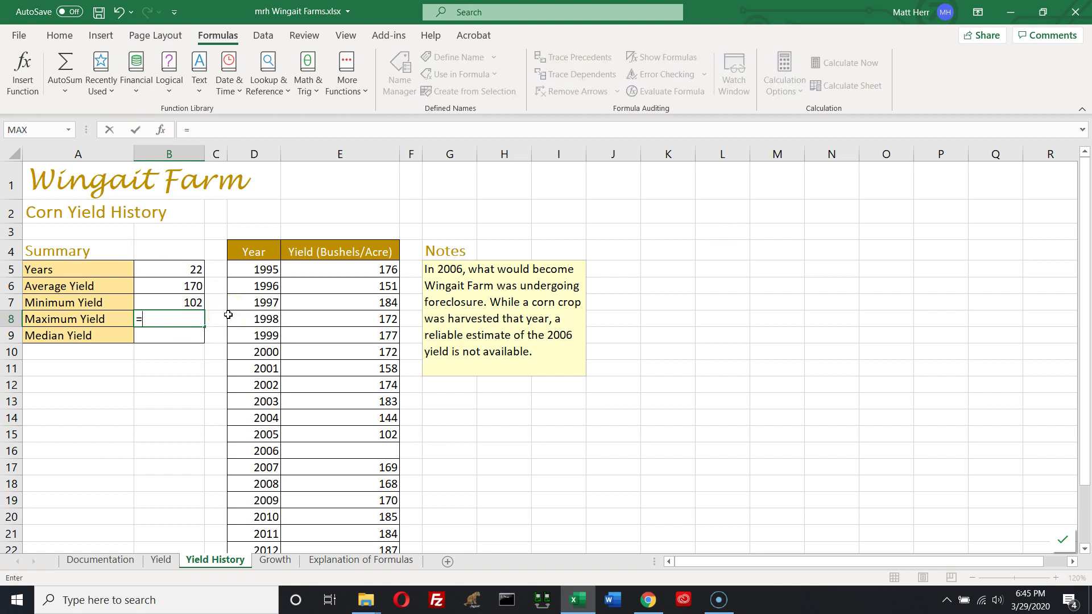
{"action": "key", "text": "BackSpace"}
{"action": "type", "text": "x"}
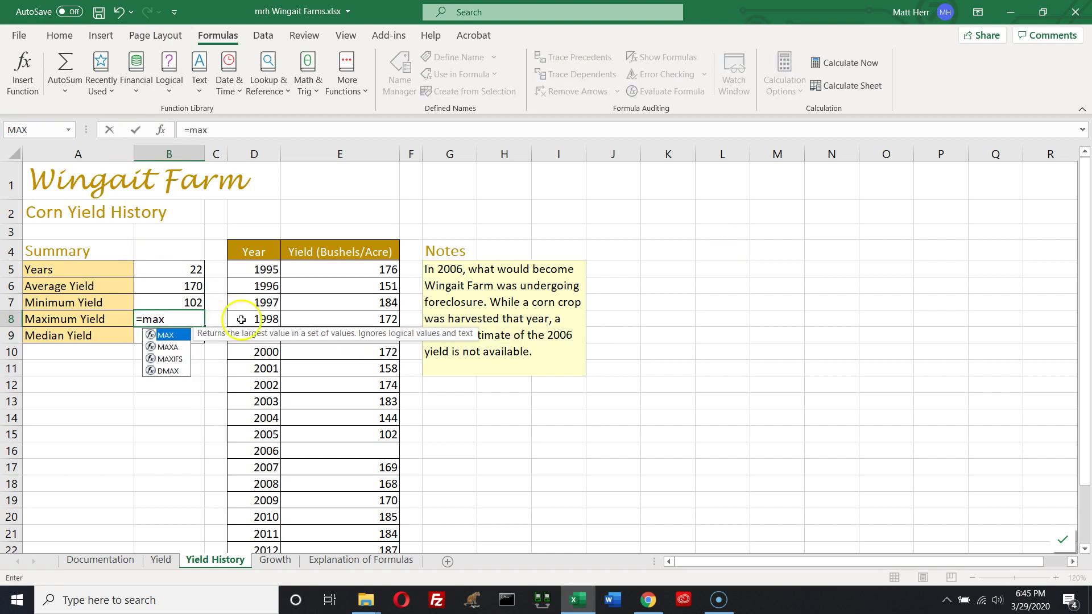
{"action": "key", "text": "Tab"}
{"action": "left_click", "coordinate": [341, 154]}
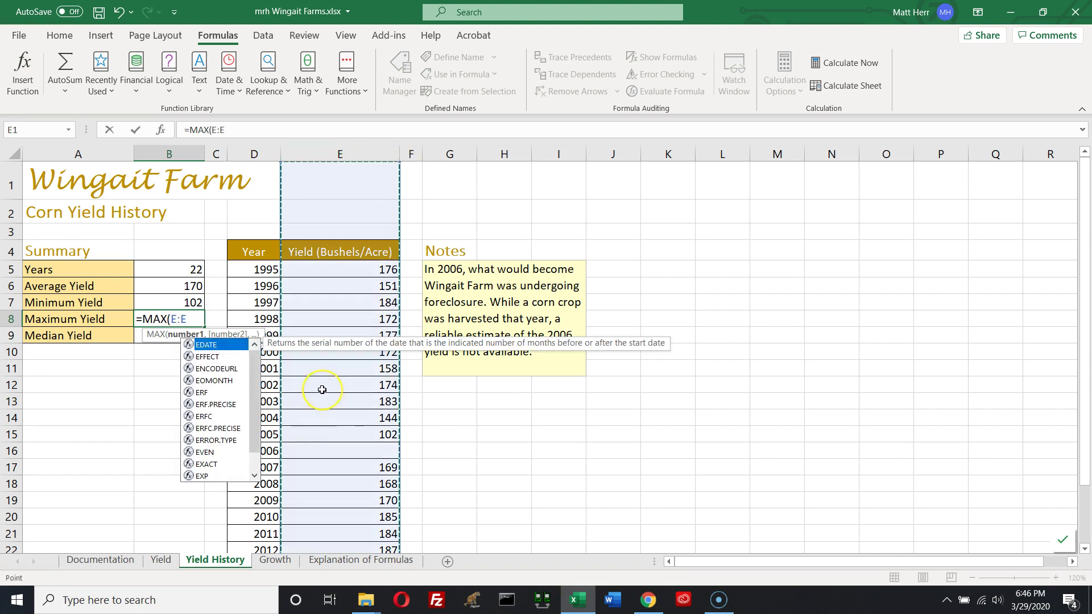
{"action": "type", "text": ")"}
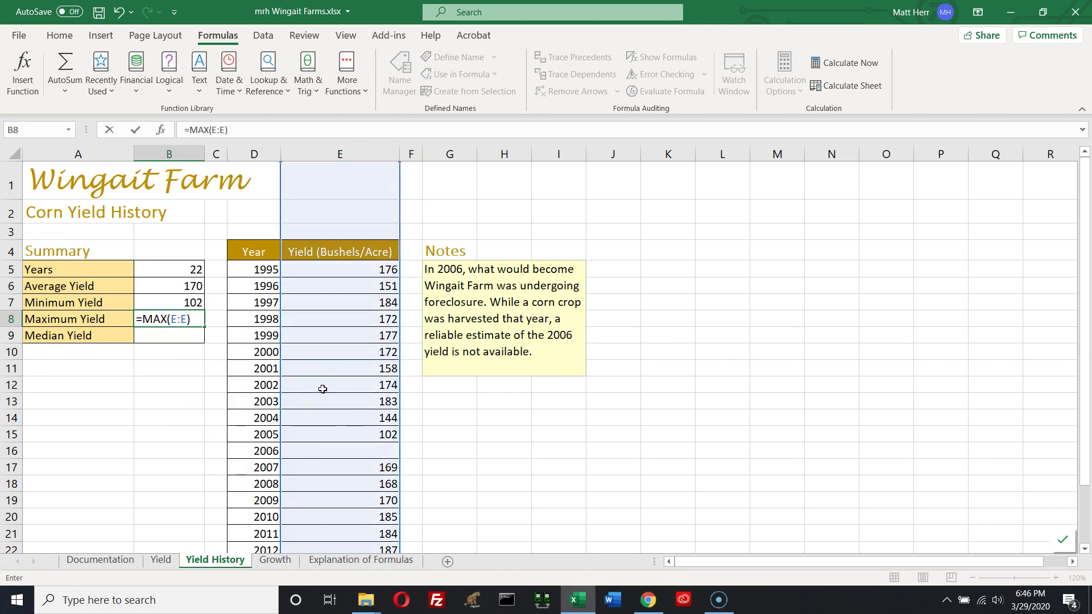
{"action": "key", "text": "Return"}
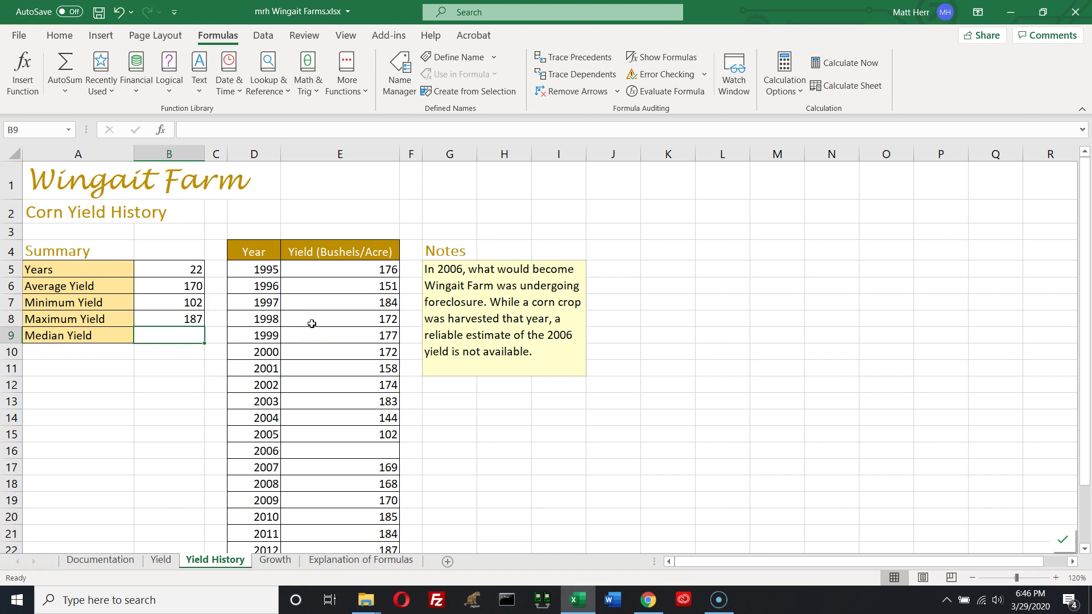
Step: Insert the statistical MEDIAN function into cell B9 for the median yield
{"action": "left_click", "coordinate": [191, 319]}
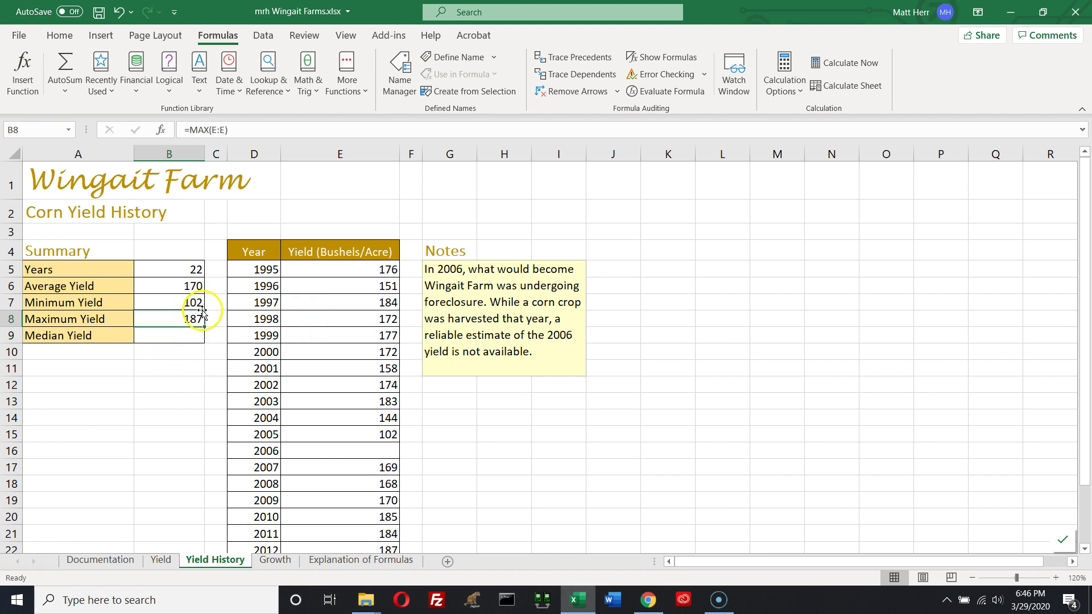
{"action": "left_click", "coordinate": [191, 338]}
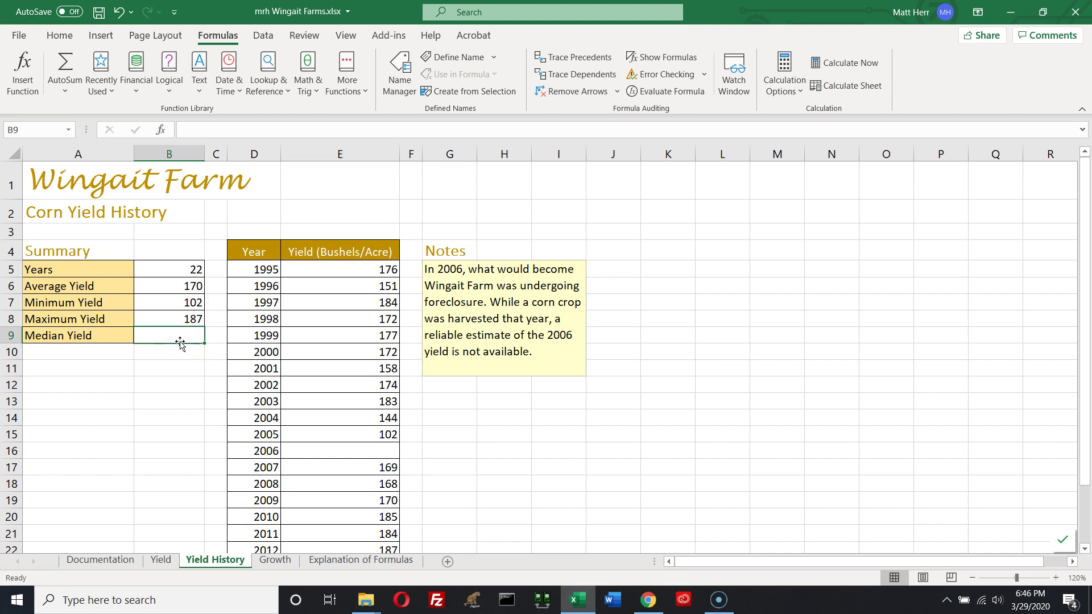
{"action": "left_click", "coordinate": [363, 91]}
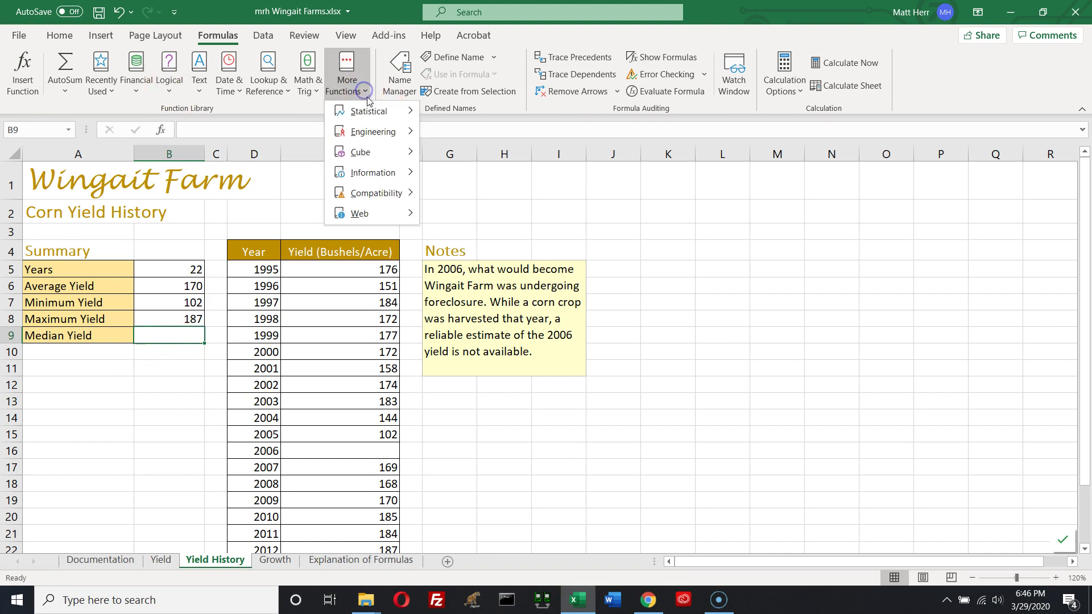
{"action": "mouse_move", "coordinate": [370, 111]}
{"action": "left_click", "coordinate": [566, 410]}
{"action": "left_click", "coordinate": [565, 411]}
{"action": "left_click", "coordinate": [565, 411]}
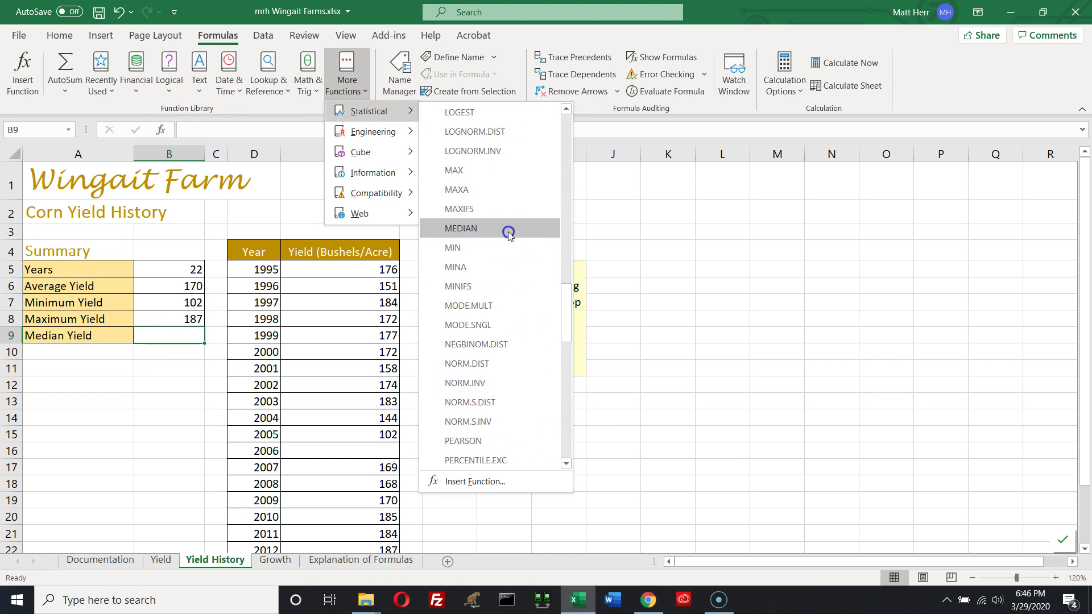
{"action": "left_click", "coordinate": [460, 228]}
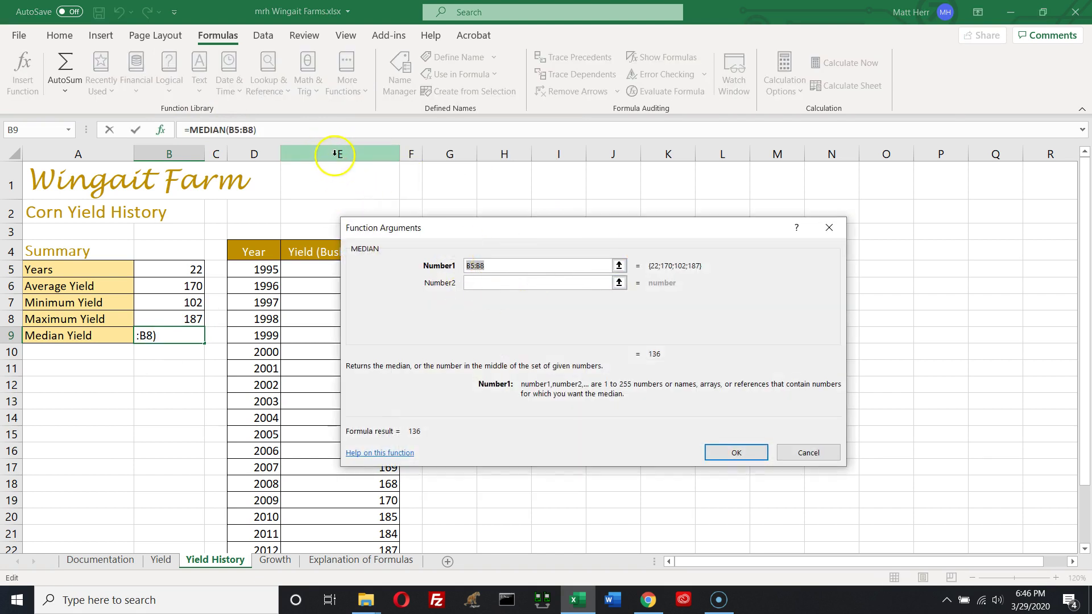
Step: Set the MEDIAN function's Number1 argument to the whole of column E (E:E) and accept it
{"action": "left_click", "coordinate": [619, 265]}
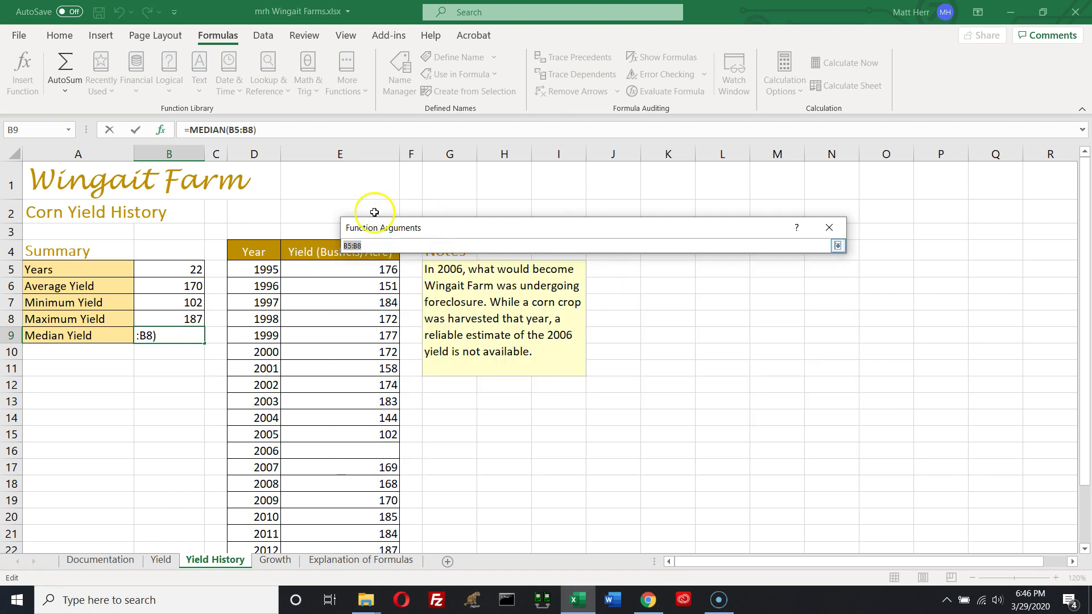
{"action": "left_click", "coordinate": [345, 155]}
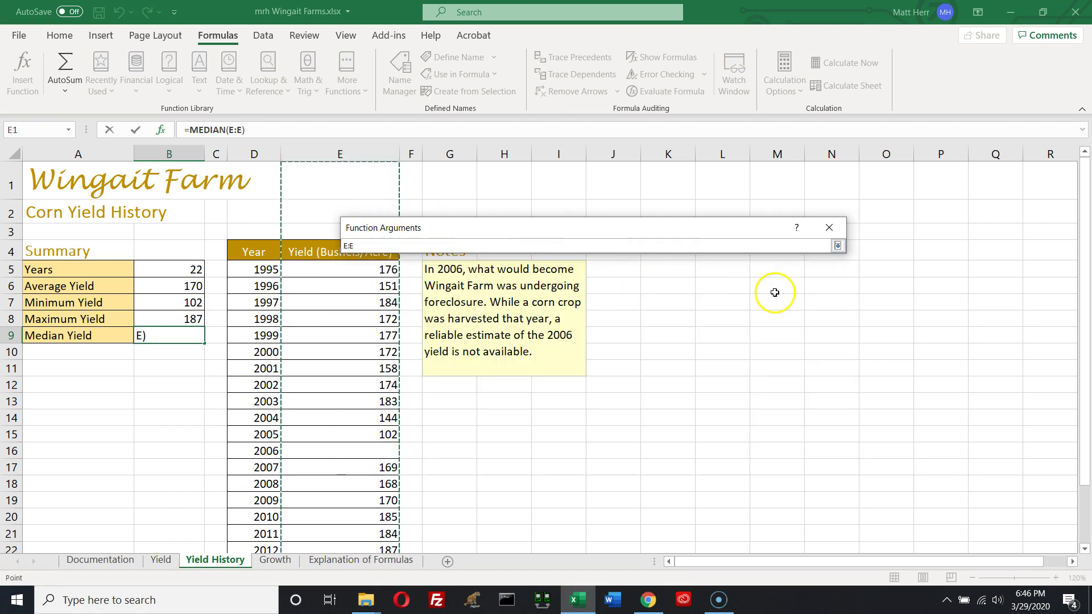
{"action": "left_click", "coordinate": [837, 245]}
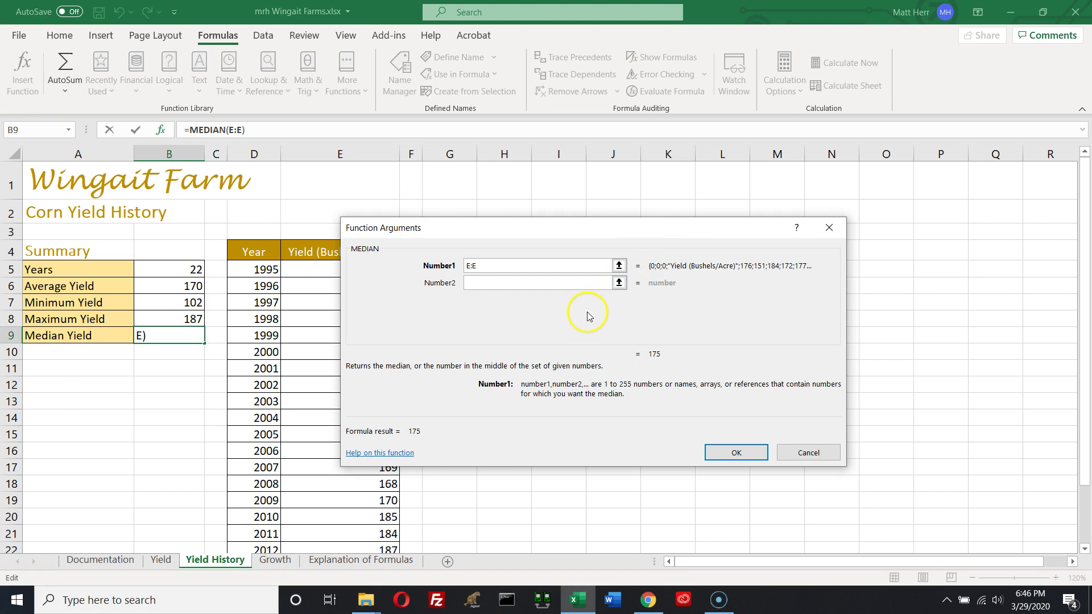
{"action": "left_click", "coordinate": [731, 453]}
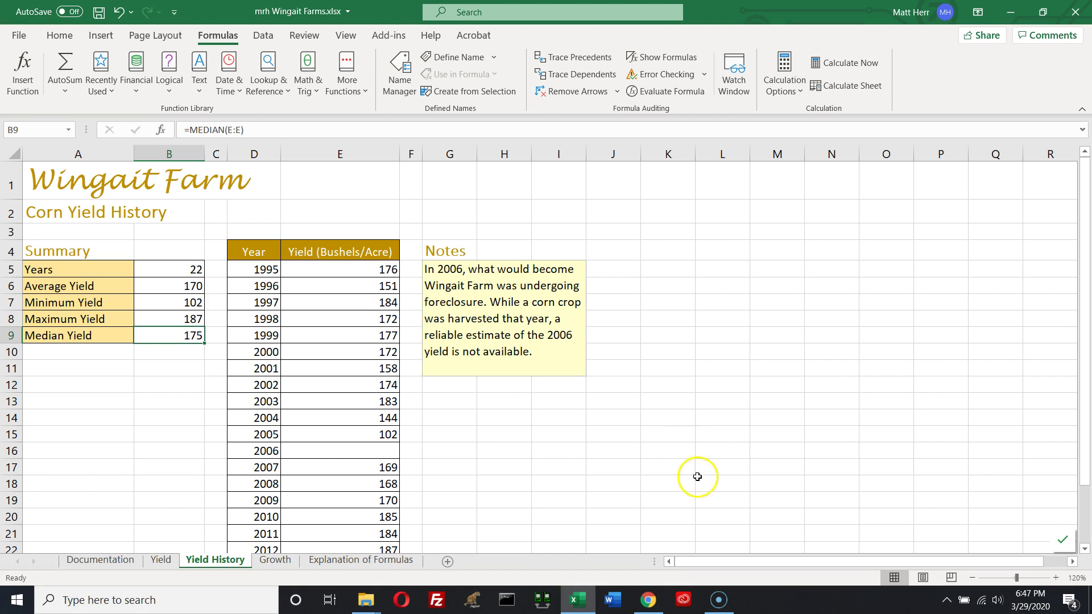
Step: Delete the MEDIAN formula from cell B9 and reselect the empty cell
{"action": "left_click_drag", "start_coordinate": [248, 130], "coordinate": [129, 111]}
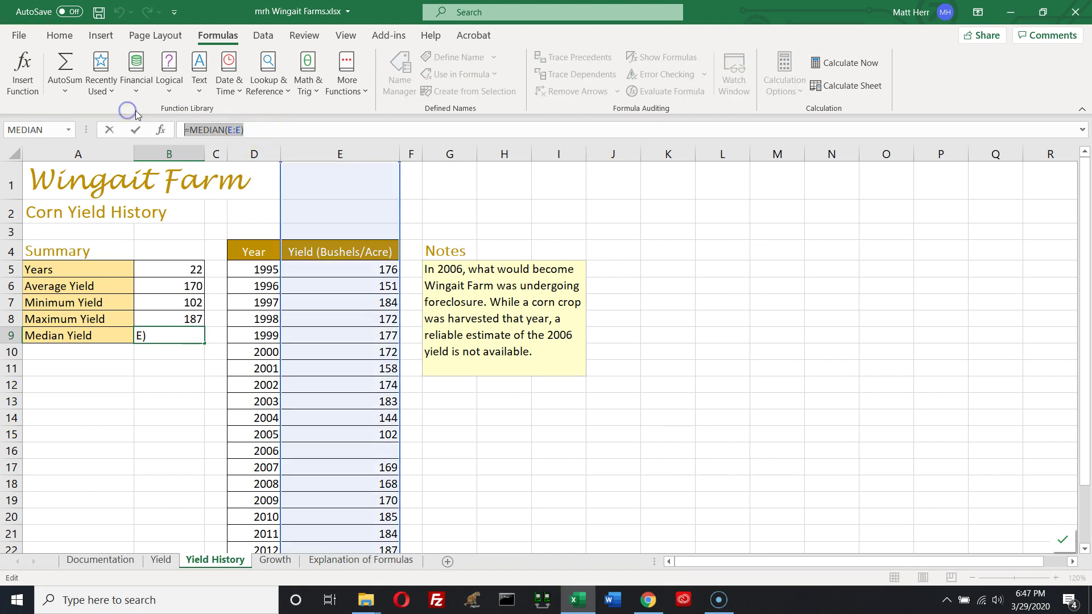
{"action": "key", "text": "BackSpace"}
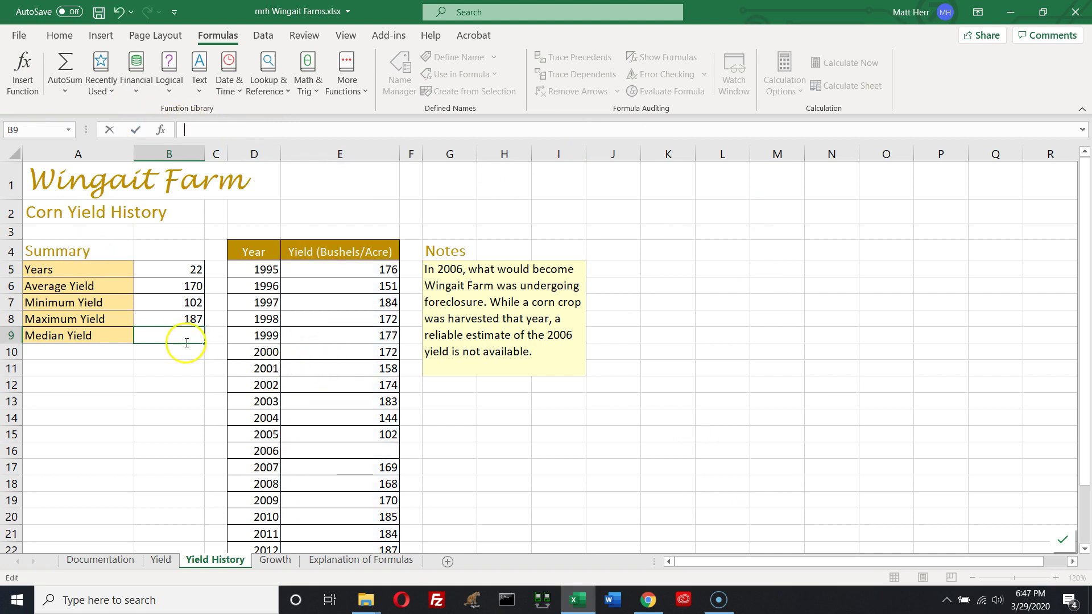
{"action": "left_click", "coordinate": [183, 418]}
{"action": "left_click", "coordinate": [169, 336]}
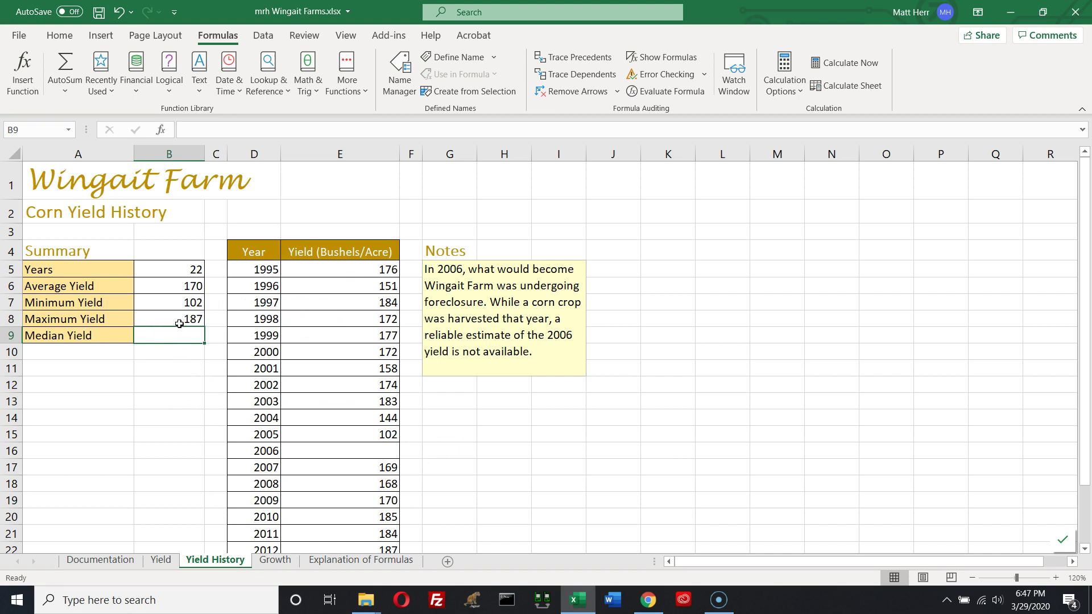
Step: Try to find a function for cell B9 by searching Insert Function for "middle value", and repeat the search
{"action": "left_click", "coordinate": [160, 137]}
{"action": "left_click", "coordinate": [161, 132]}
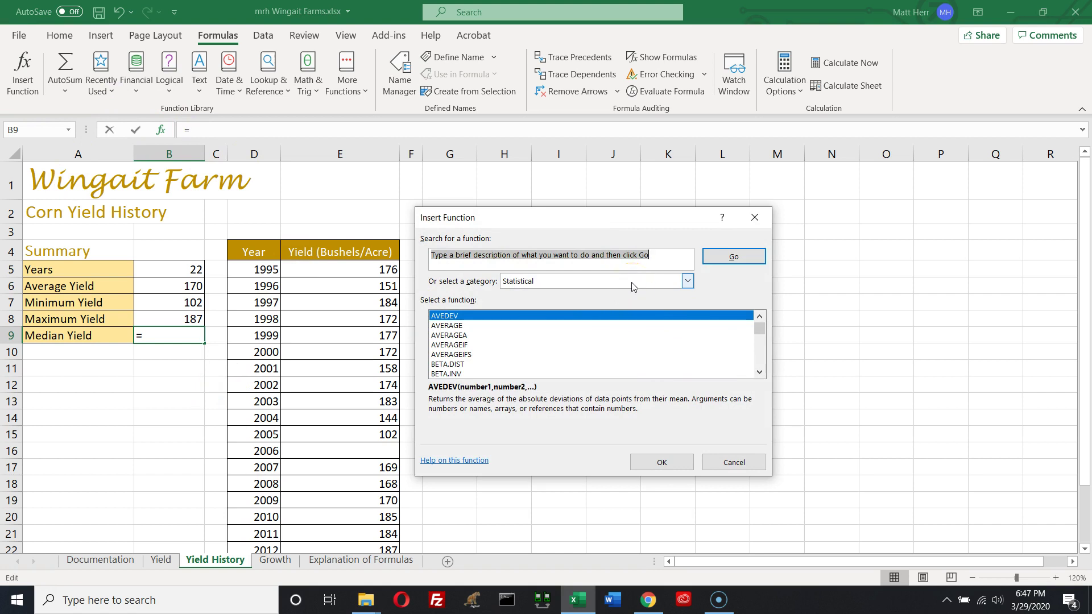
{"action": "type", "text": "m"}
{"action": "type", "text": "le value"}
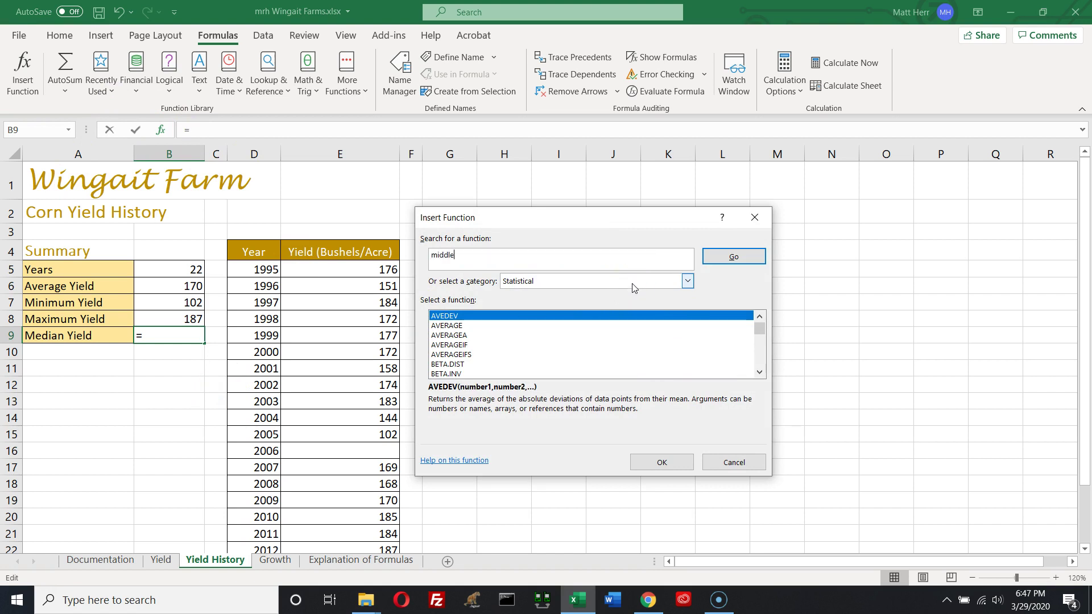
{"action": "left_click", "coordinate": [736, 256]}
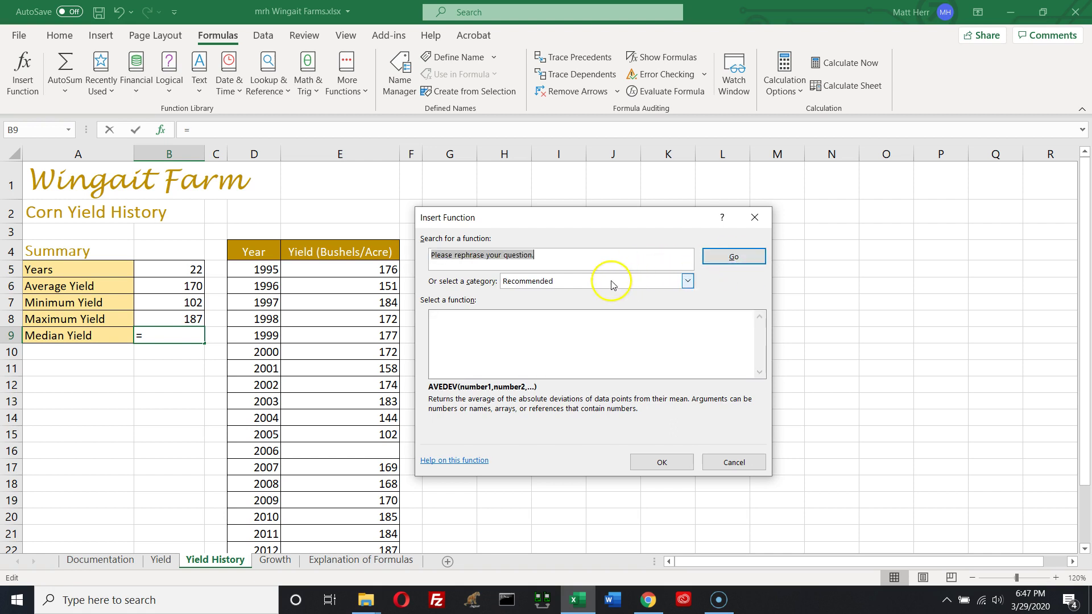
{"action": "left_click", "coordinate": [579, 262]}
{"action": "key", "text": "ctrl+a"}
{"action": "type", "text": "middle"}
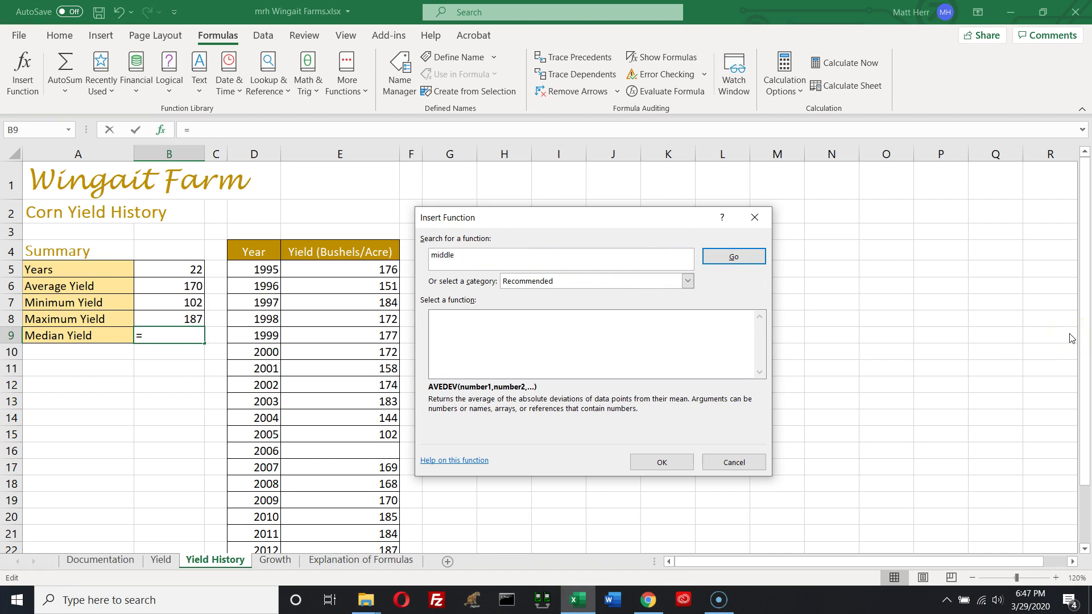
{"action": "type", "text": " value"}
{"action": "left_click", "coordinate": [747, 258]}
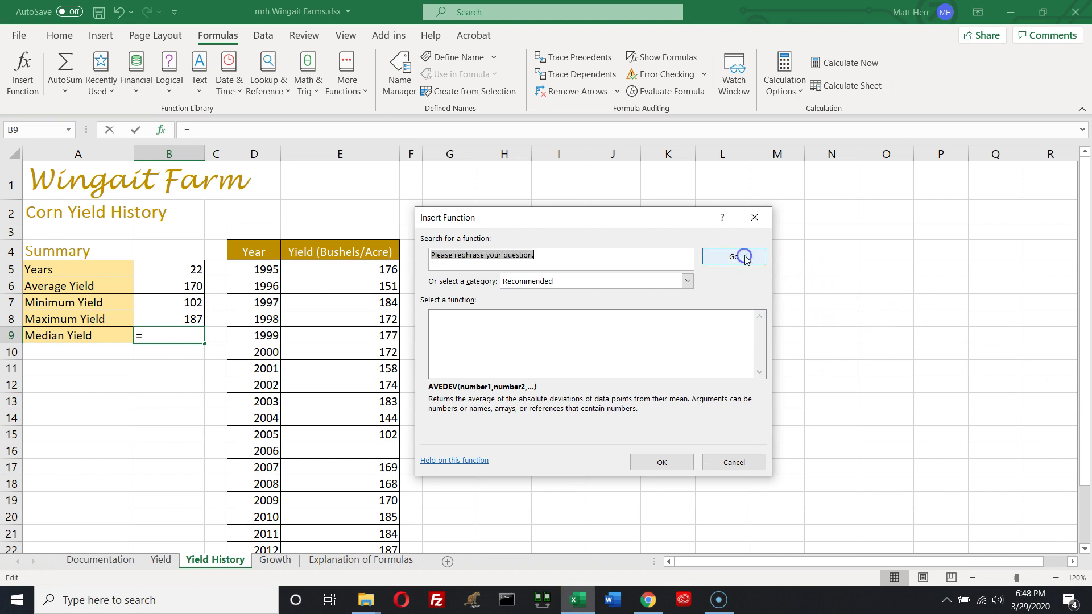
Step: Choose the Statistical function category, retry the "middle value" search, and cancel inserting a function
{"action": "left_click", "coordinate": [688, 281]}
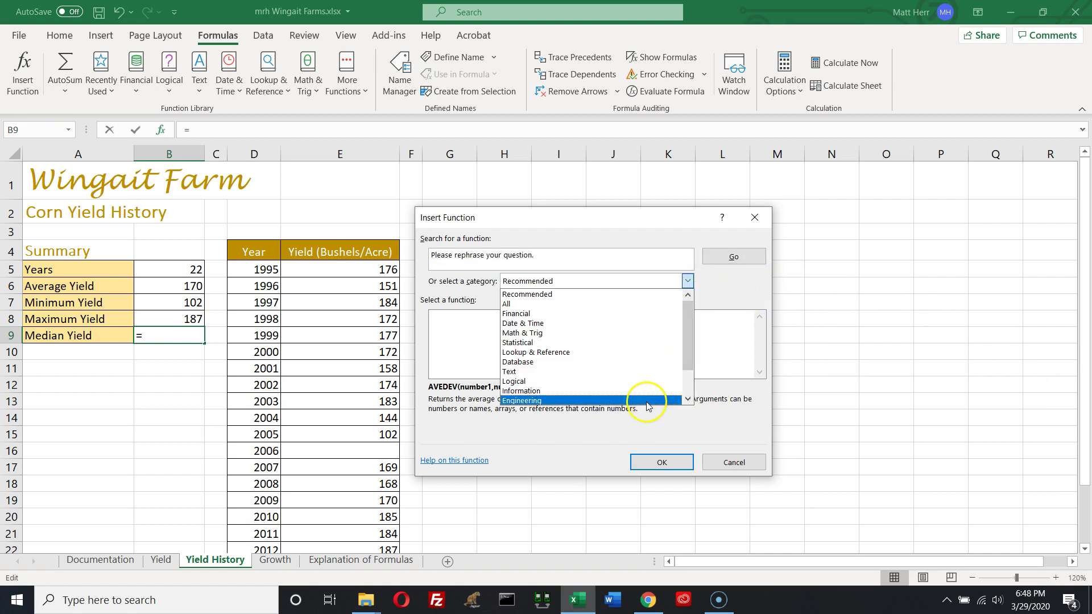
{"action": "left_click", "coordinate": [637, 342]}
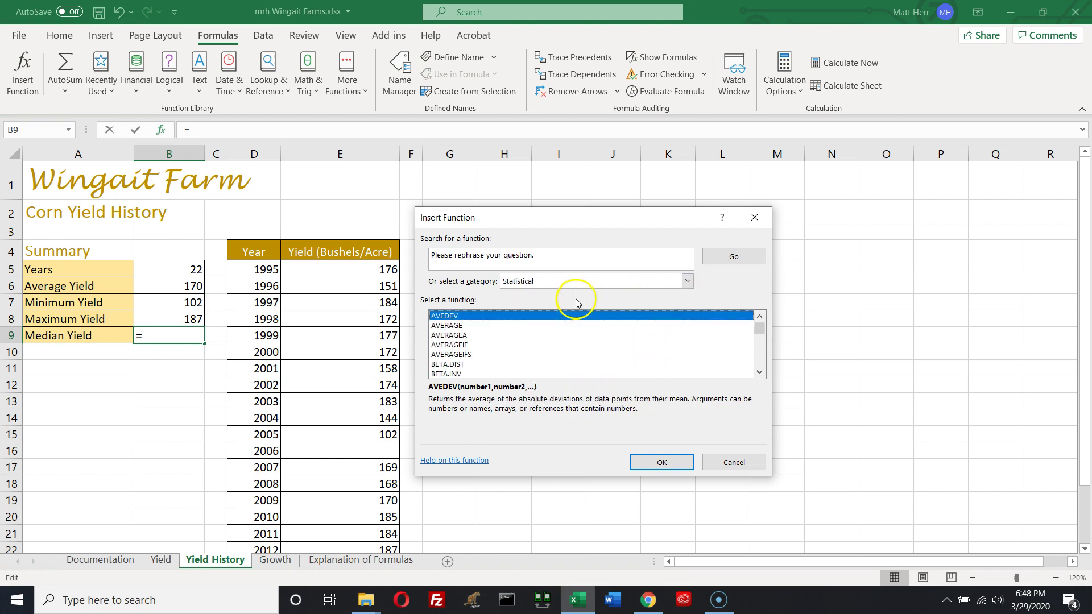
{"action": "left_click", "coordinate": [643, 267]}
{"action": "key", "text": "BackSpace"}
{"action": "key", "text": "BackSpace"}
{"action": "key", "text": "BackSpace"}
{"action": "key", "text": "BackSpace"}
{"action": "key", "text": "BackSpace"}
{"action": "key", "text": "BackSpace"}
{"action": "key", "text": "BackSpace"}
{"action": "key", "text": "BackSpace"}
{"action": "key", "text": "BackSpace"}
{"action": "key", "text": "BackSpace"}
{"action": "key", "text": "BackSpace"}
{"action": "key", "text": "BackSpace"}
{"action": "key", "text": "BackSpace"}
{"action": "key", "text": "BackSpace"}
{"action": "key", "text": "BackSpace"}
{"action": "key", "text": "BackSpace"}
{"action": "key", "text": "BackSpace"}
{"action": "key", "text": "BackSpace"}
{"action": "key", "text": "BackSpace"}
{"action": "key", "text": "BackSpace"}
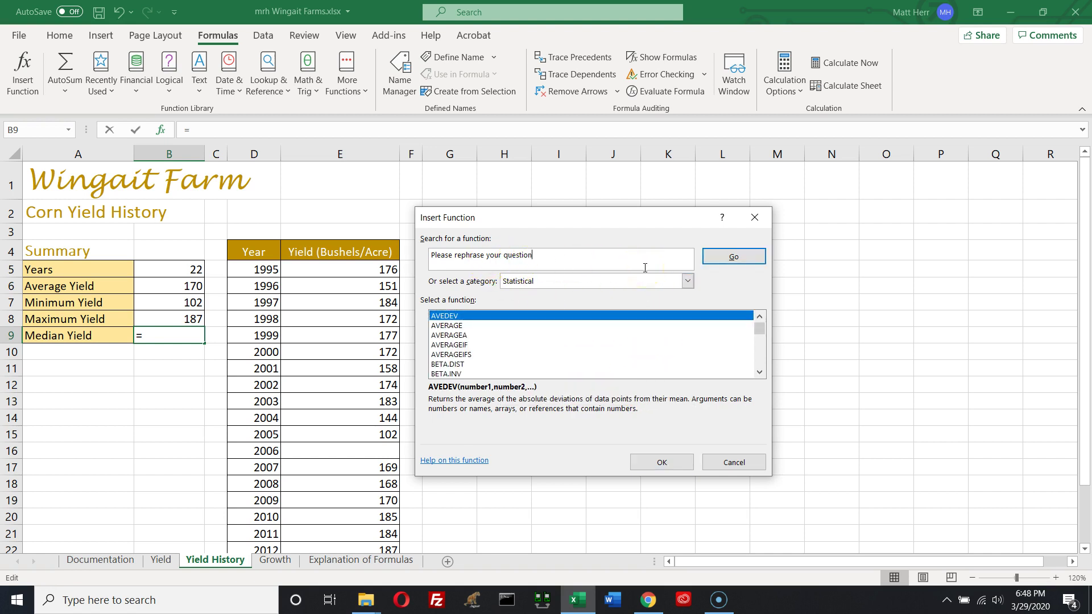
{"action": "key", "text": "BackSpace"}
{"action": "key", "text": "BackSpace"}
{"action": "key", "text": "BackSpace"}
{"action": "key", "text": "BackSpace"}
{"action": "key", "text": "BackSpace"}
{"action": "key", "text": "BackSpace"}
{"action": "type", "text": "middle value"}
{"action": "left_click", "coordinate": [727, 253]}
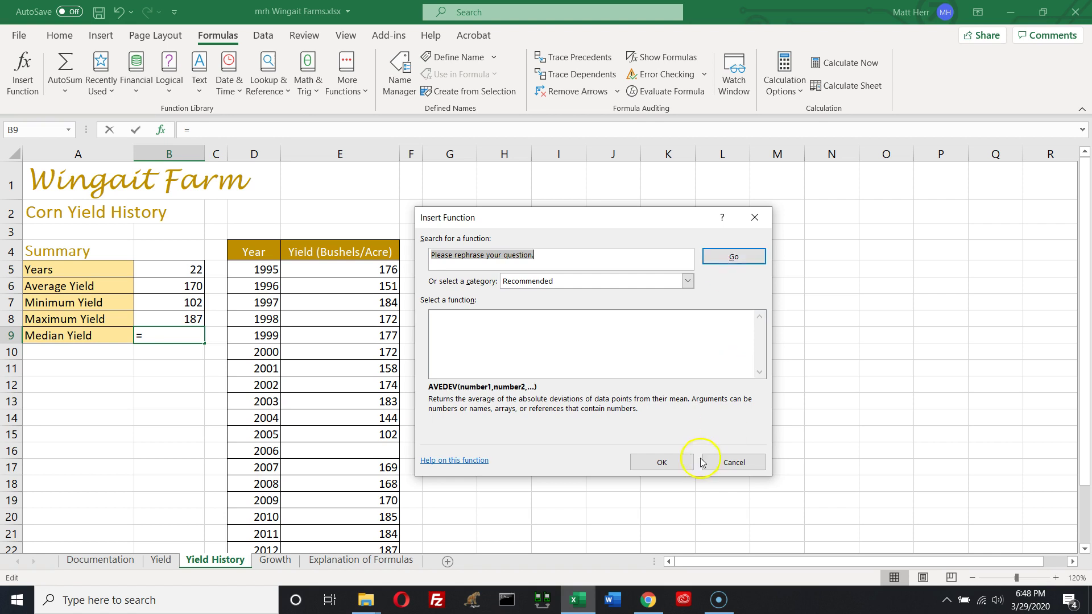
{"action": "left_click", "coordinate": [724, 463]}
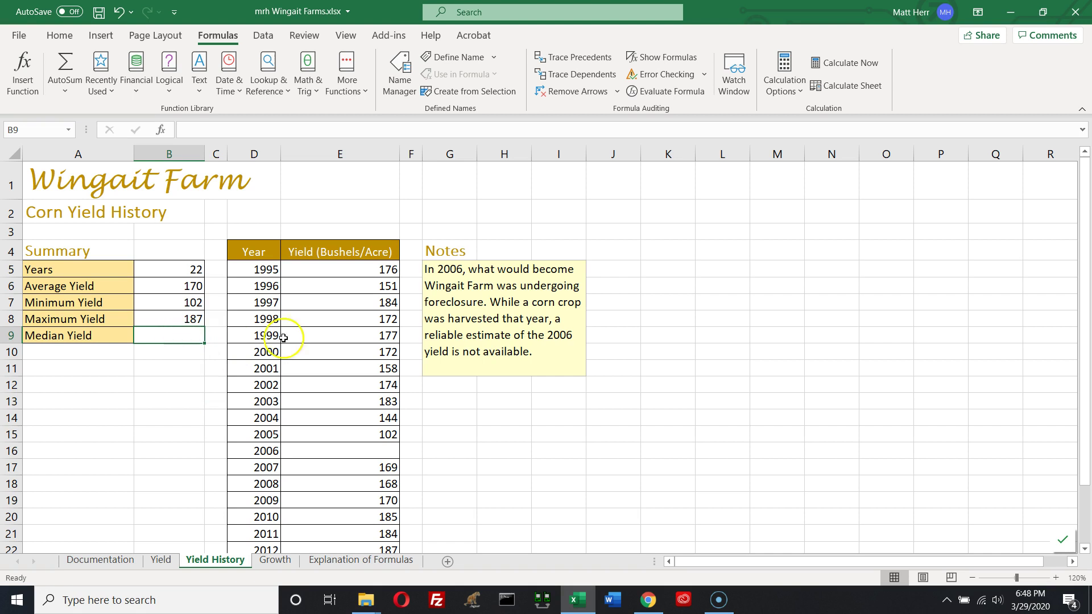
Step: Enter =MEDIAN(E:E) in cell B9 to calculate the median yield
{"action": "type", "text": "="}
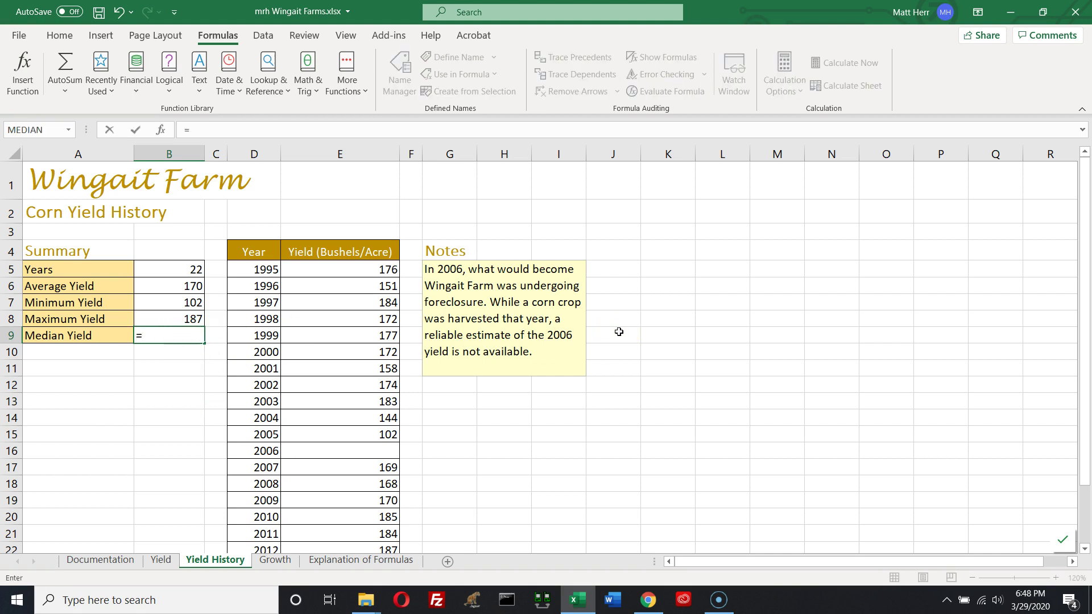
{"action": "type", "text": "med"}
{"action": "key", "text": "Tab"}
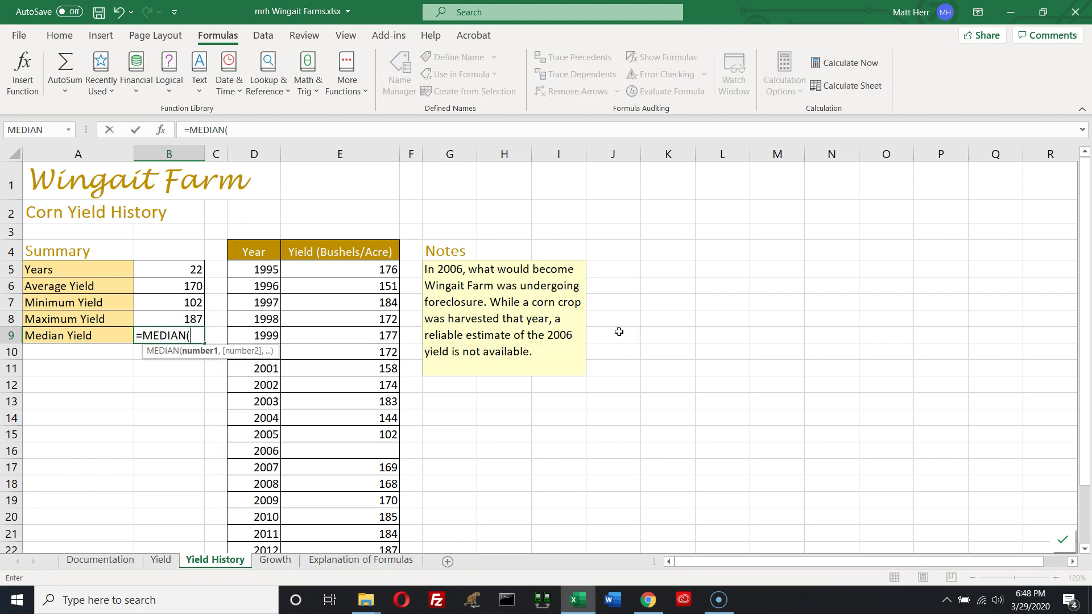
{"action": "left_click", "coordinate": [291, 153]}
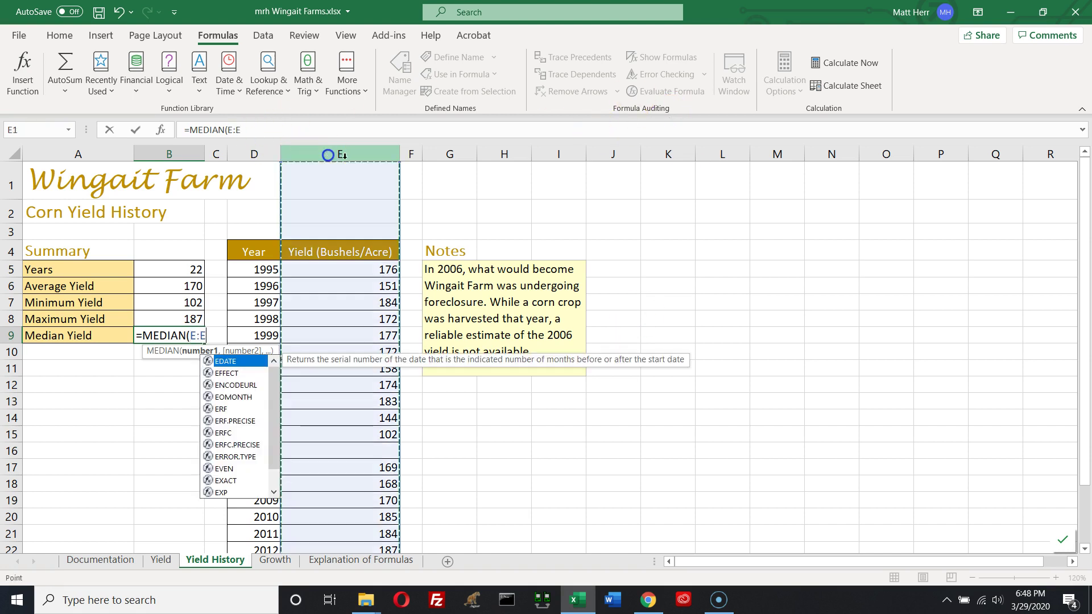
{"action": "type", "text": ")"}
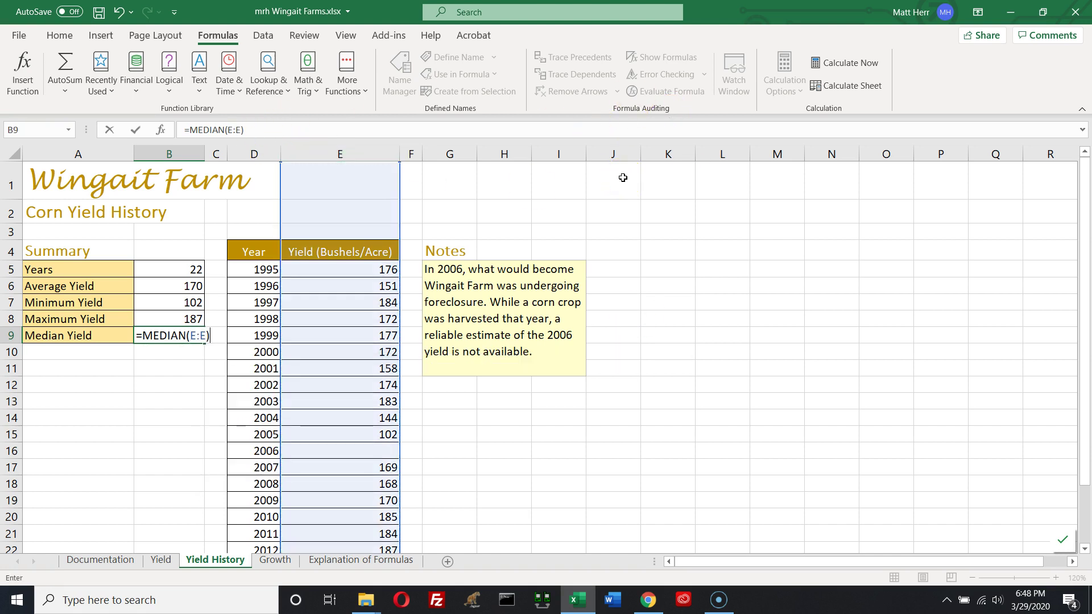
{"action": "key", "text": "Return"}
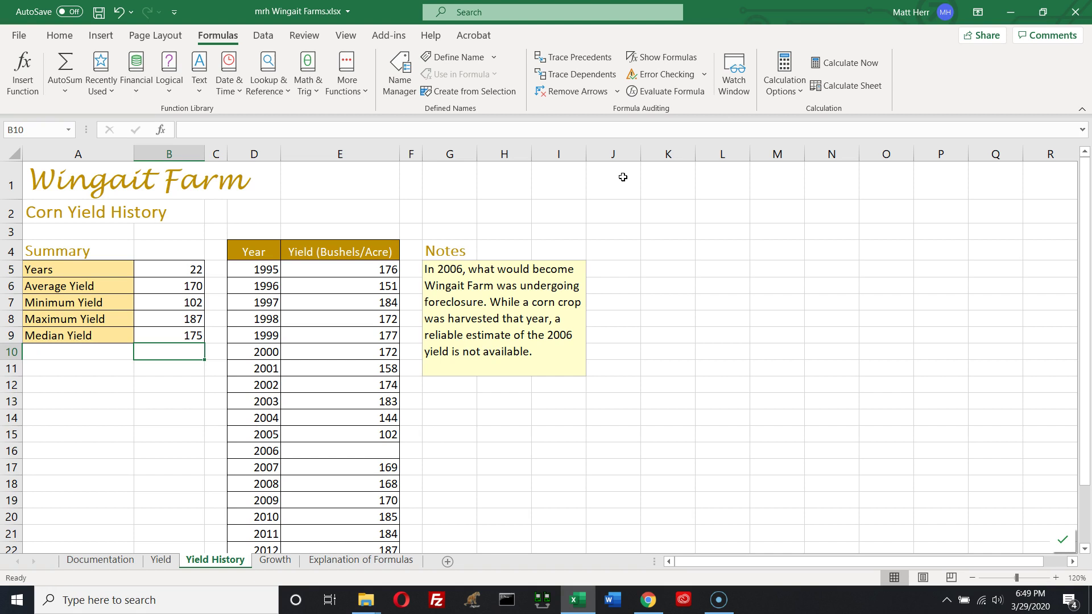
Step: On the Yield sheet, set Total Corn Crop in B4 to 150 acres and check the Projected Market Revenue in B23
{"action": "left_click", "coordinate": [160, 561]}
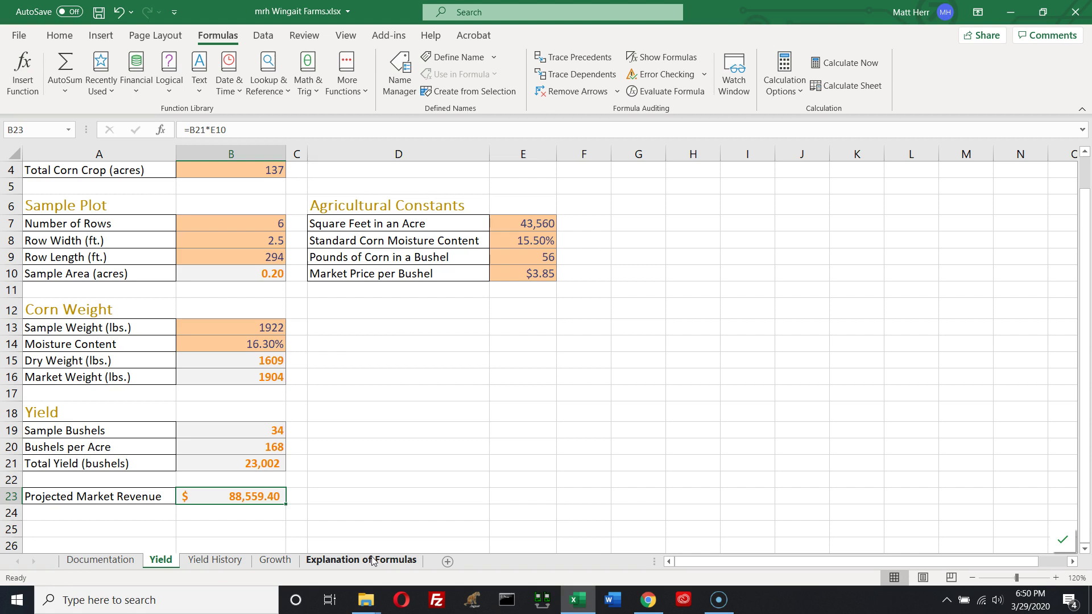
{"action": "scroll", "coordinate": [327, 398], "scroll_direction": "up", "scroll_amount": 1}
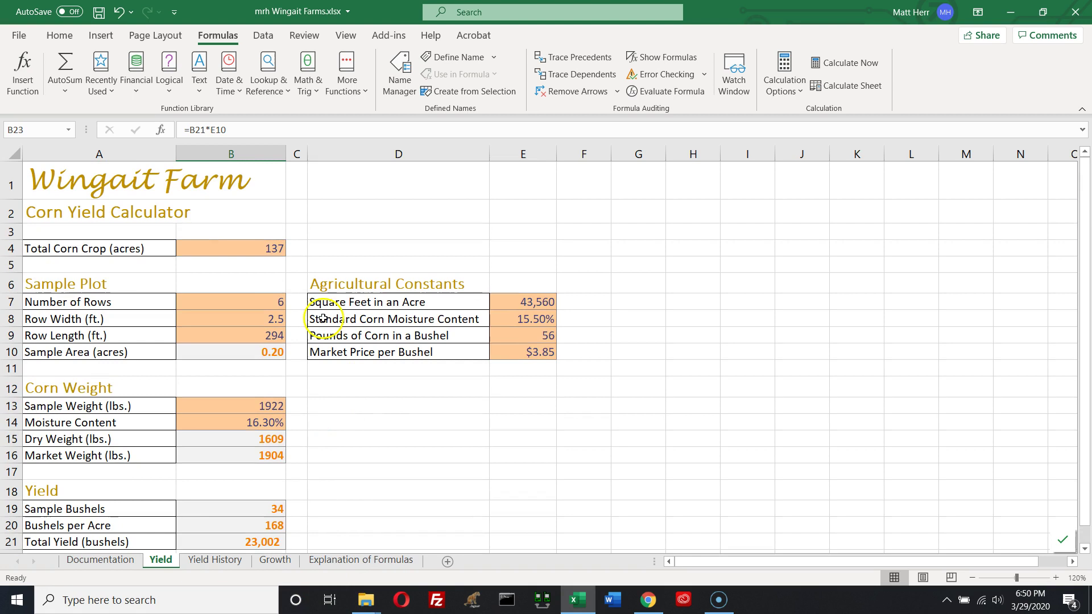
{"action": "left_click", "coordinate": [237, 247]}
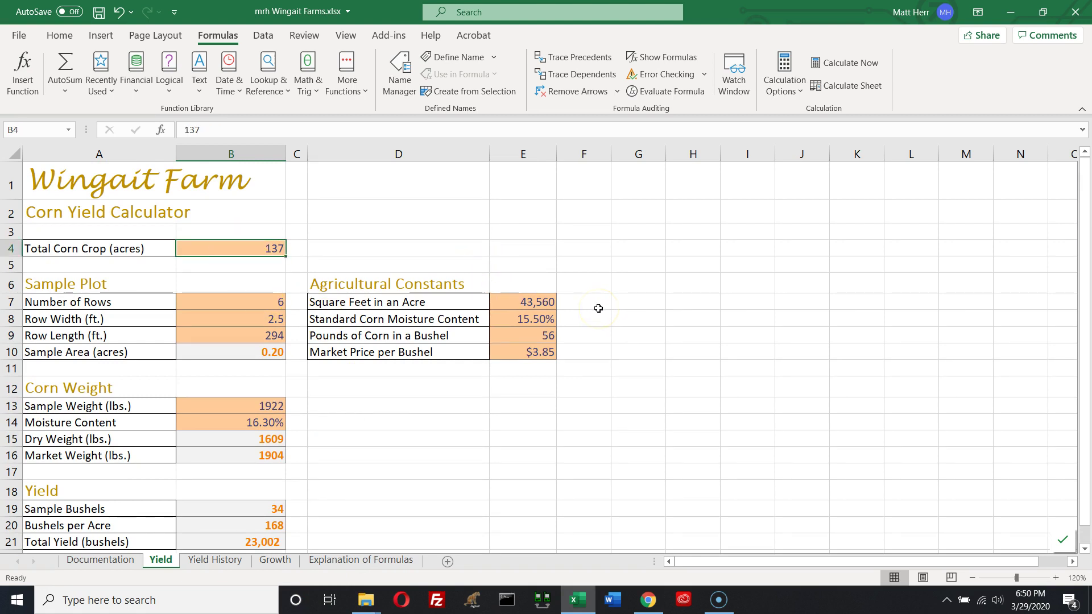
{"action": "type", "text": "150"}
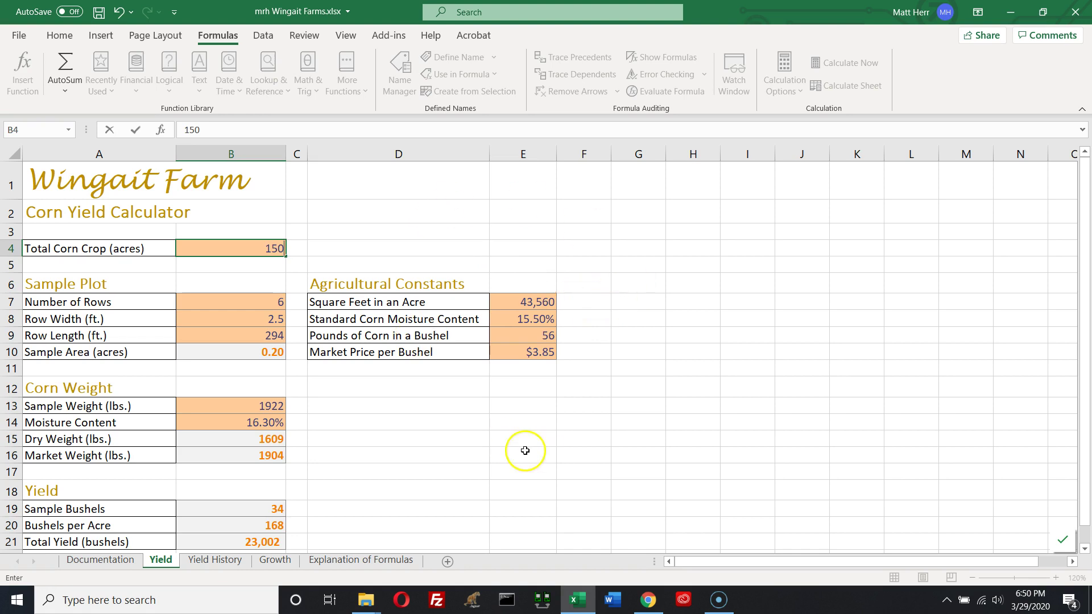
{"action": "left_click", "coordinate": [445, 455]}
{"action": "scroll", "coordinate": [446, 460], "scroll_direction": "down", "scroll_amount": 2}
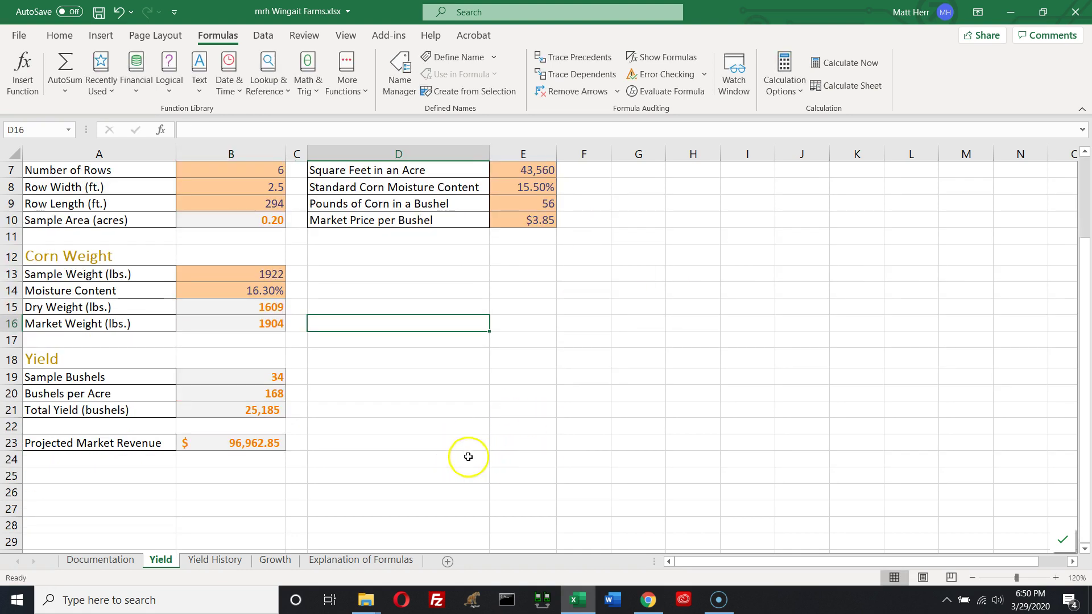
{"action": "left_click", "coordinate": [244, 444]}
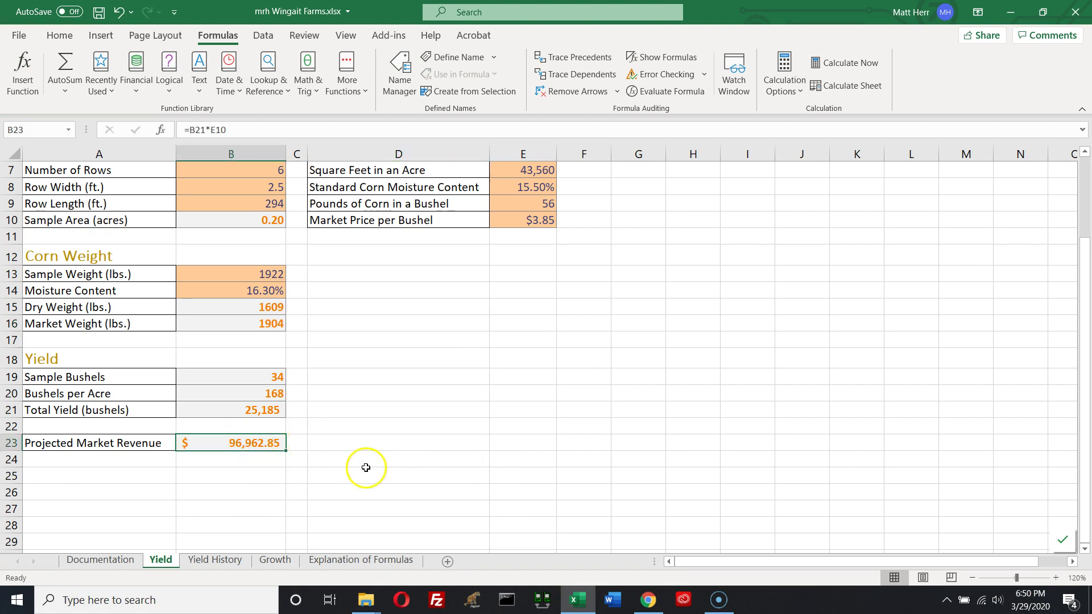
Step: Set the Total Corn Crop in B4 to 175 acres and check the Projected Market Revenue in B23
{"action": "scroll", "coordinate": [366, 467], "scroll_direction": "up", "scroll_amount": 2}
{"action": "left_click", "coordinate": [237, 249]}
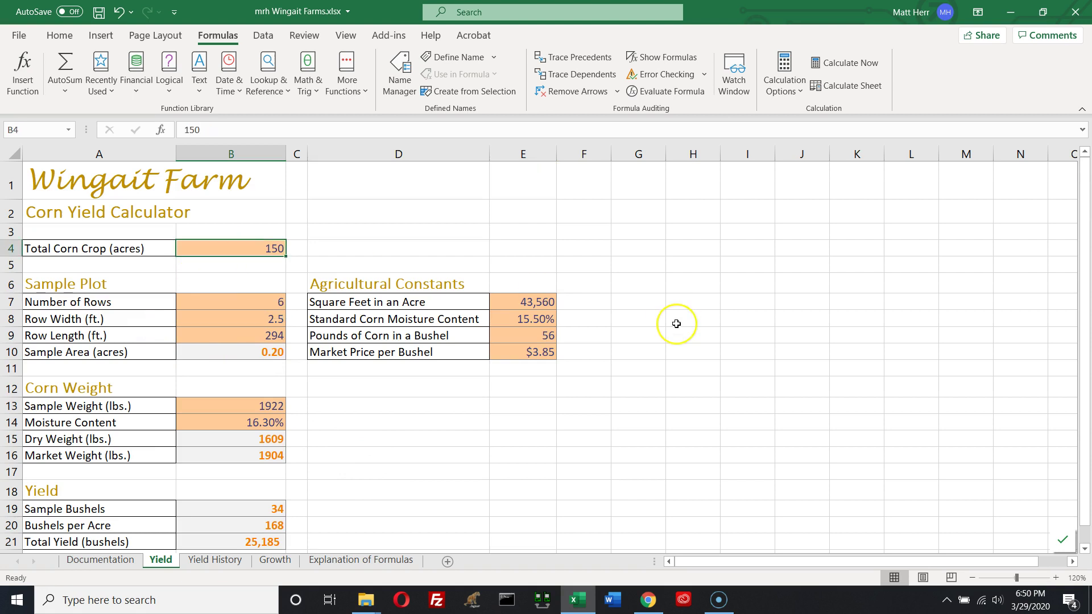
{"action": "type", "text": "175"}
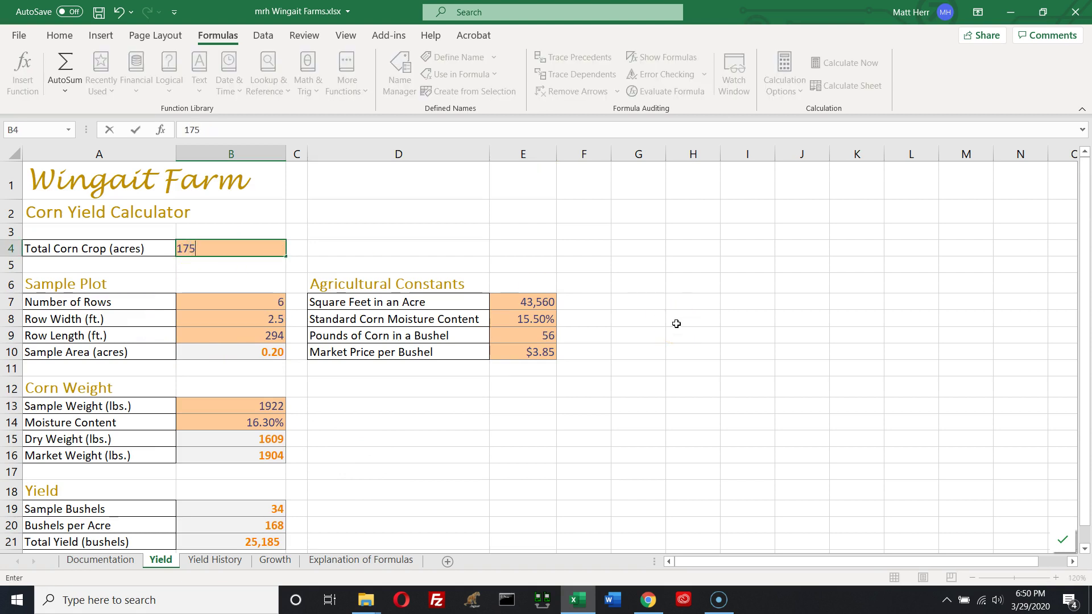
{"action": "key", "text": "Return"}
{"action": "scroll", "coordinate": [586, 440], "scroll_direction": "down", "scroll_amount": 7}
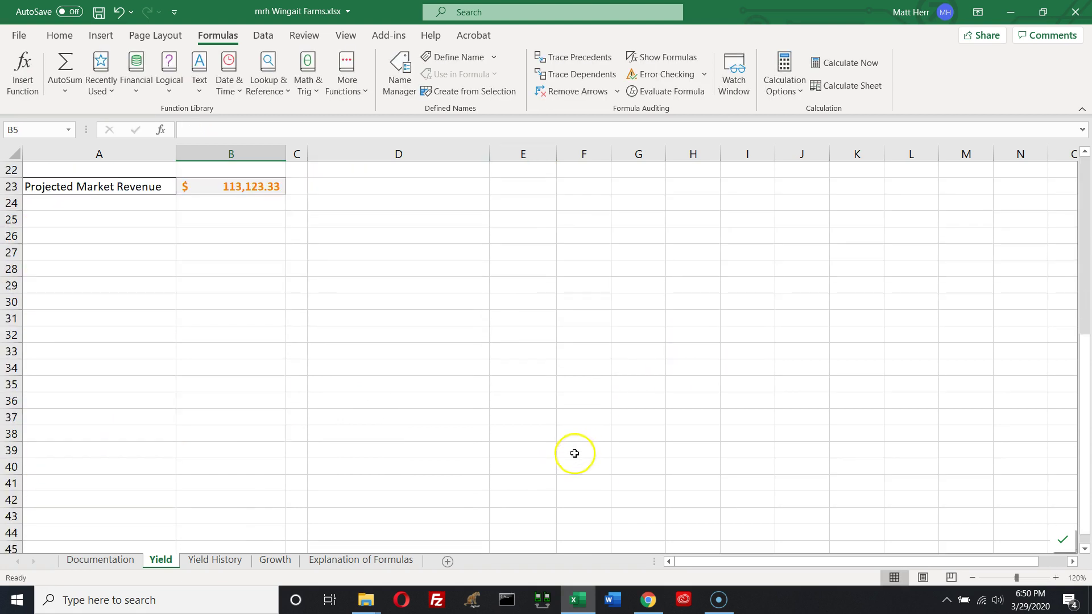
{"action": "scroll", "coordinate": [537, 444], "scroll_direction": "up", "scroll_amount": 4}
{"action": "scroll", "coordinate": [536, 444], "scroll_direction": "up", "scroll_amount": 1}
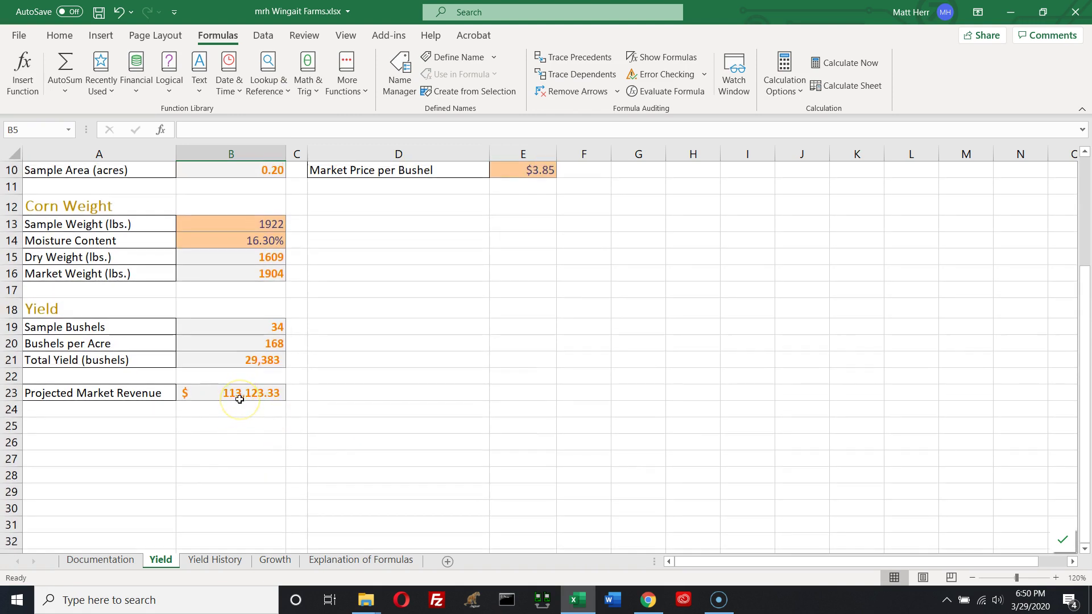
Step: Set the Total Corn Crop in B4 to 137 acres and check the Projected Market Revenue
{"action": "scroll", "coordinate": [253, 397], "scroll_direction": "up", "scroll_amount": 3}
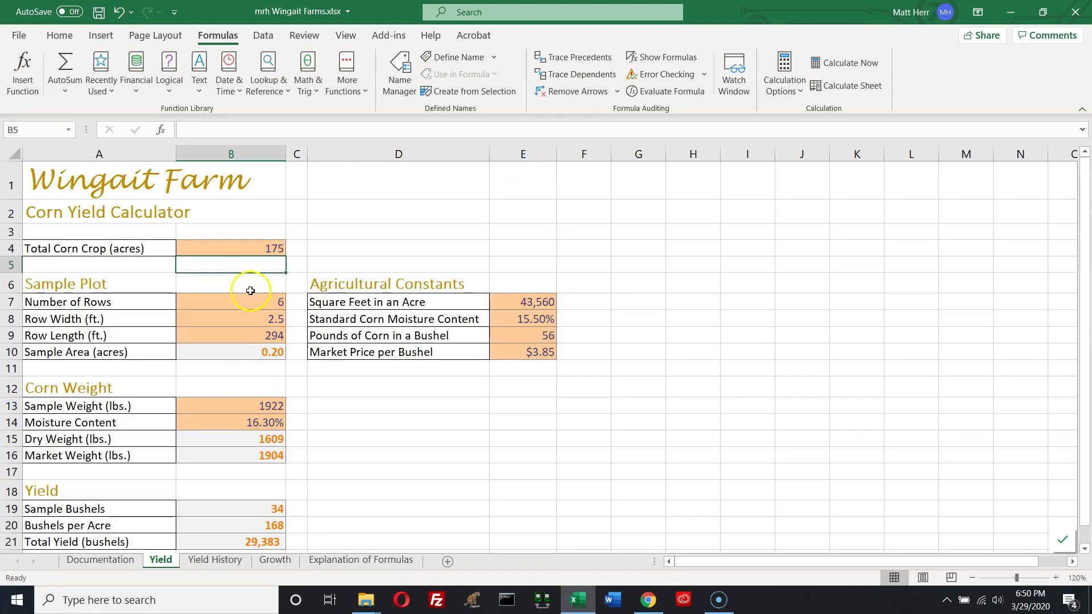
{"action": "left_click", "coordinate": [237, 247]}
{"action": "type", "text": "137"}
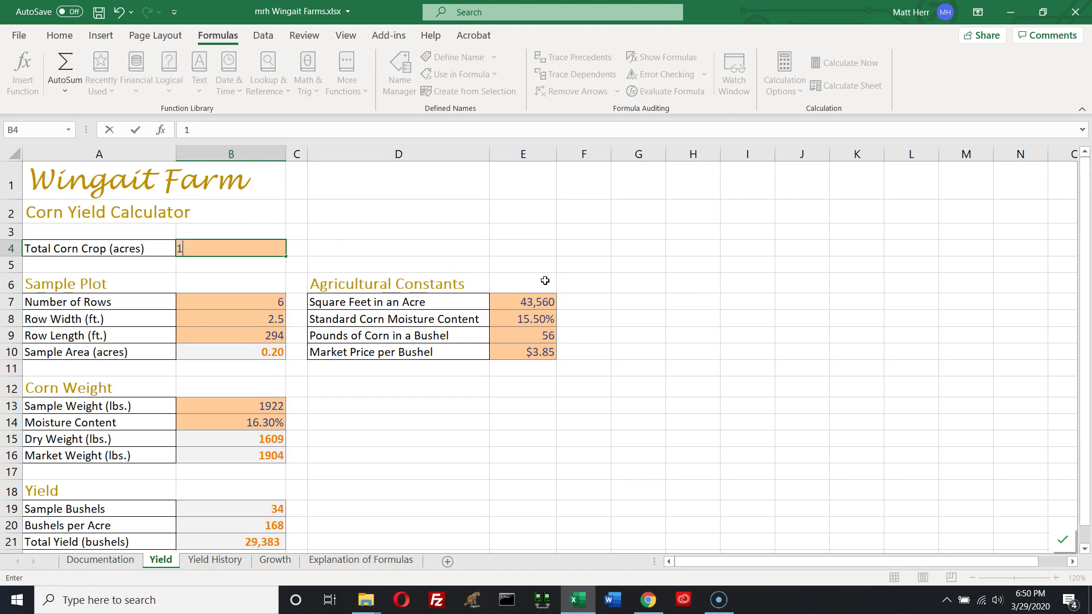
{"action": "key", "text": "Return"}
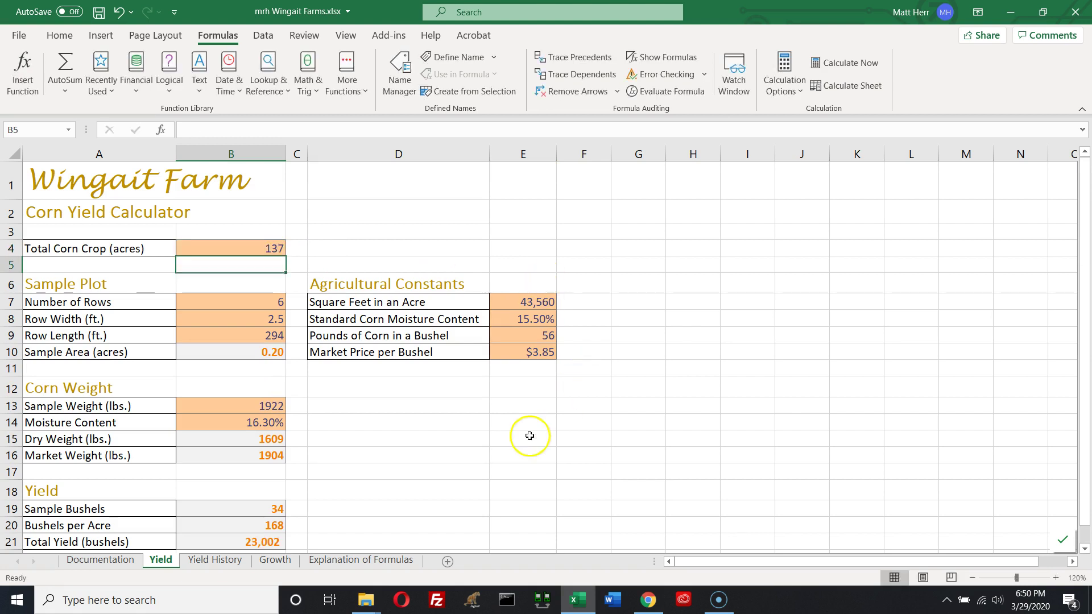
{"action": "scroll", "coordinate": [503, 423], "scroll_direction": "down", "scroll_amount": 4}
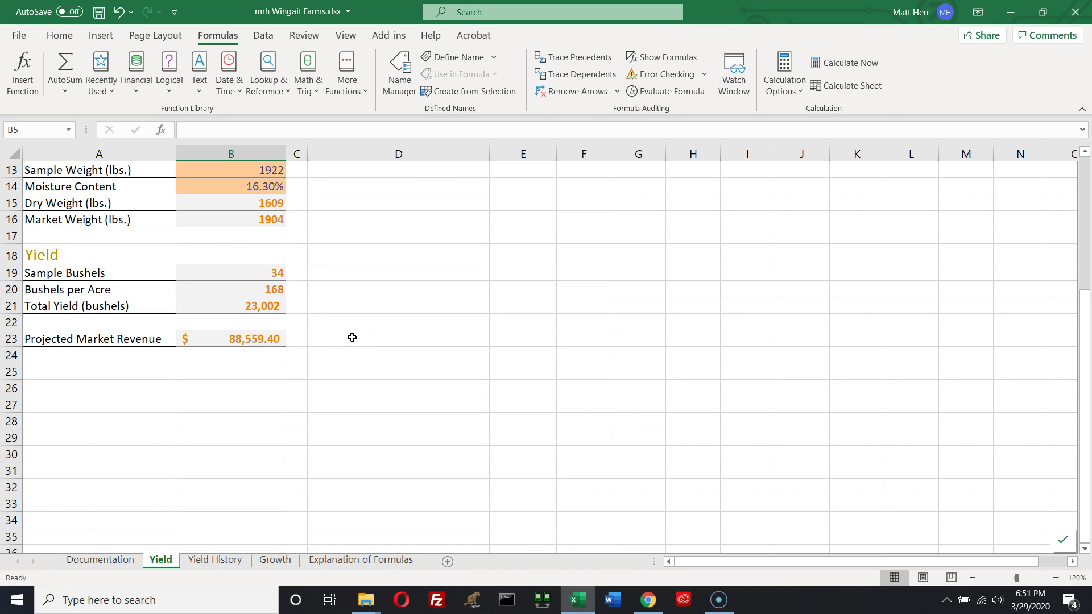
Step: Start a Goal Seek what-if analysis with the Projected Market Revenue in B23 as the set cell
{"action": "left_click", "coordinate": [272, 38]}
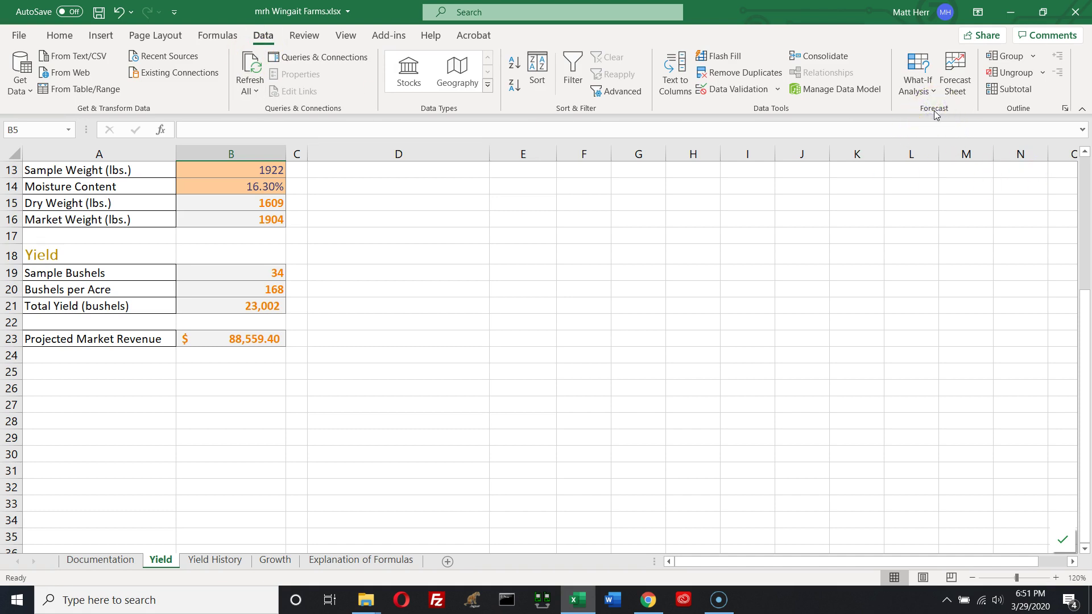
{"action": "left_click", "coordinate": [916, 79]}
{"action": "left_click", "coordinate": [937, 136]}
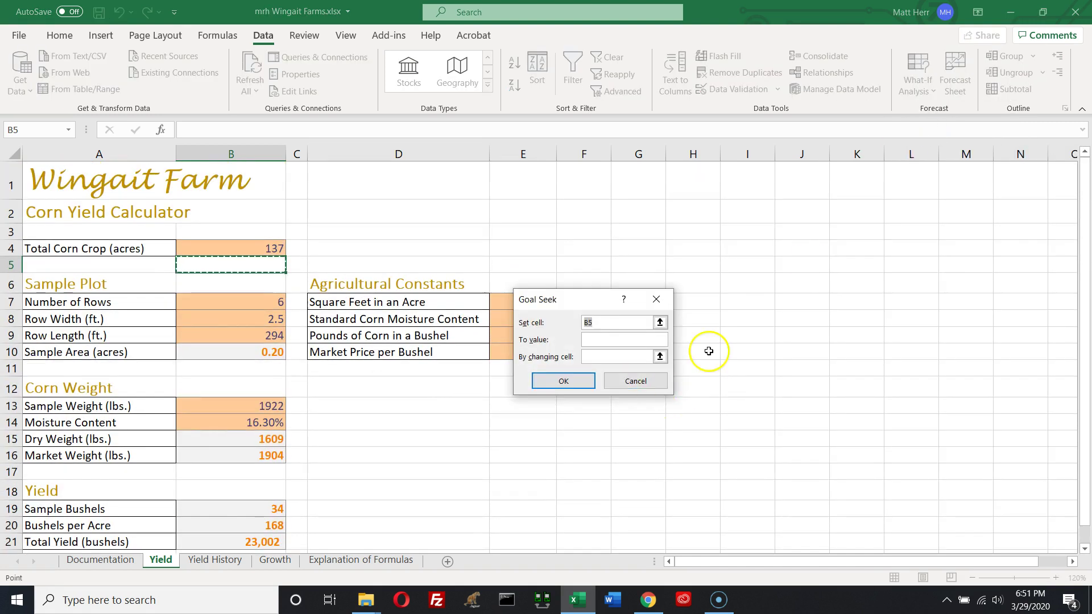
{"action": "left_click_drag", "start_coordinate": [579, 300], "coordinate": [693, 252]}
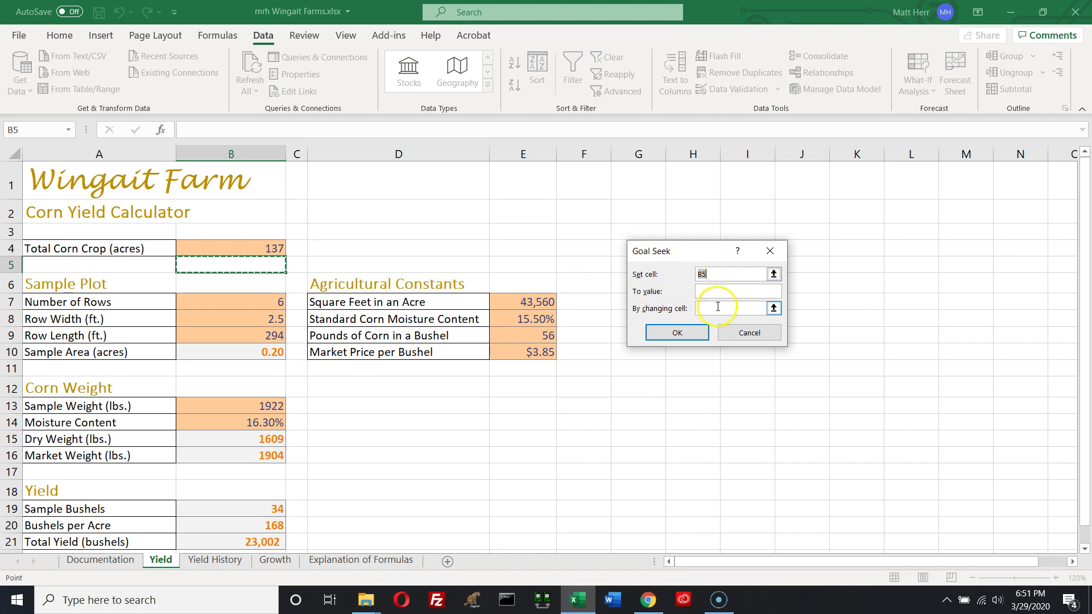
{"action": "scroll", "coordinate": [434, 433], "scroll_direction": "down", "scroll_amount": 2}
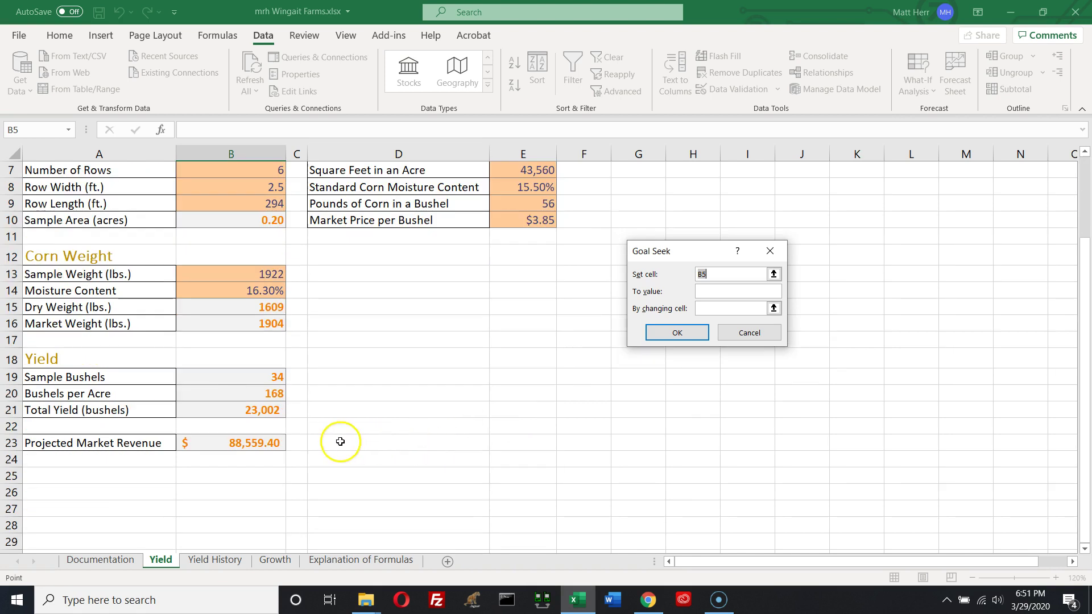
{"action": "left_click", "coordinate": [237, 445]}
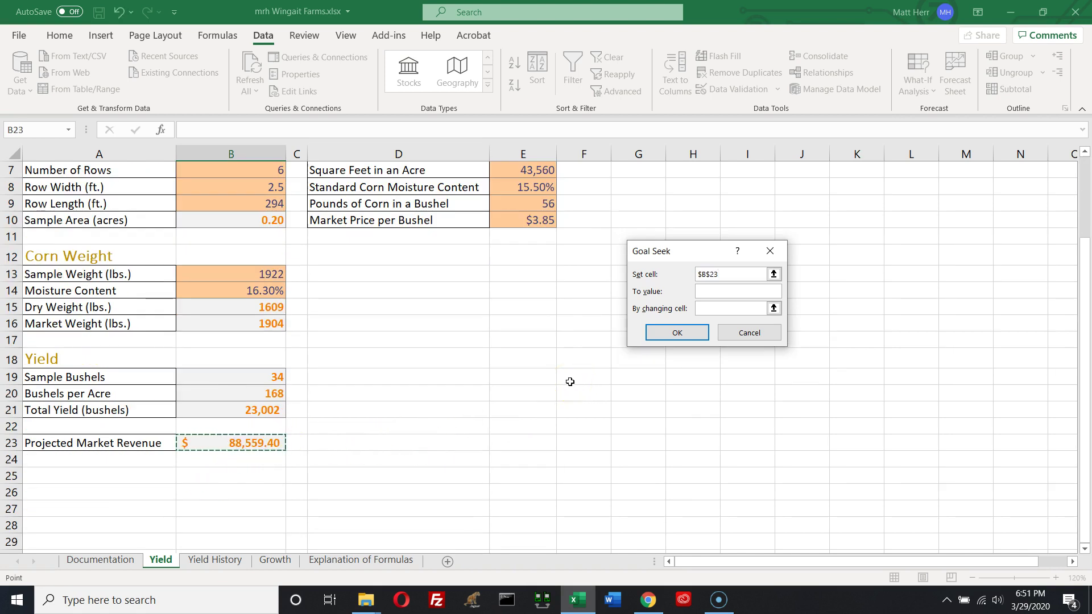
Step: Run Goal Seek to the value 100000 by changing the Total Corn Crop in B4, and accept the solution
{"action": "left_click", "coordinate": [701, 290]}
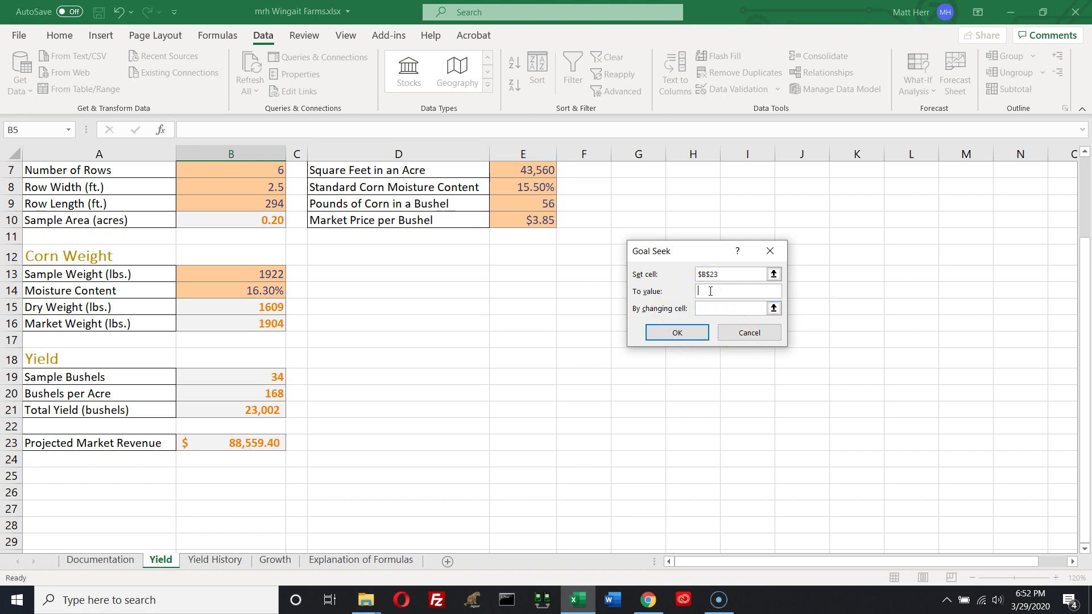
{"action": "type", "text": "1"}
{"action": "left_click", "coordinate": [707, 309]}
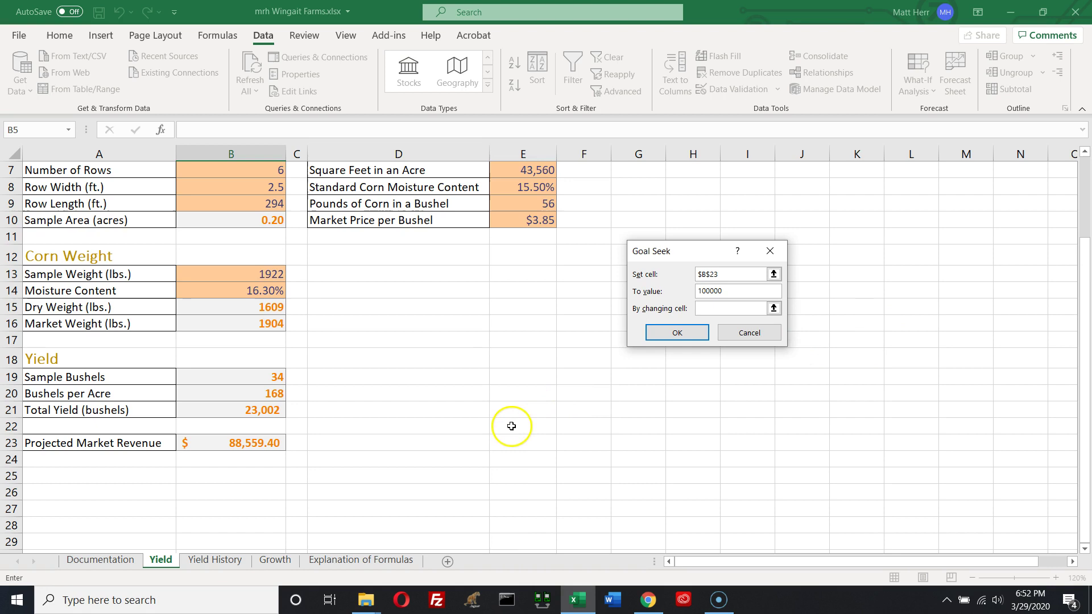
{"action": "scroll", "coordinate": [513, 421], "scroll_direction": "up", "scroll_amount": 1}
{"action": "left_click", "coordinate": [254, 170]}
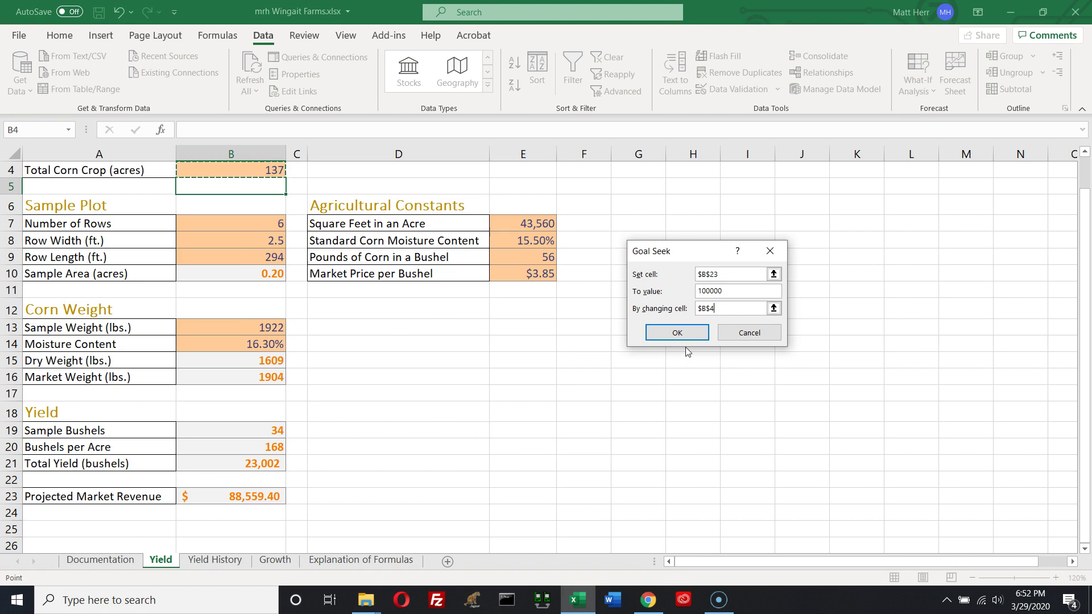
{"action": "left_click", "coordinate": [686, 335]}
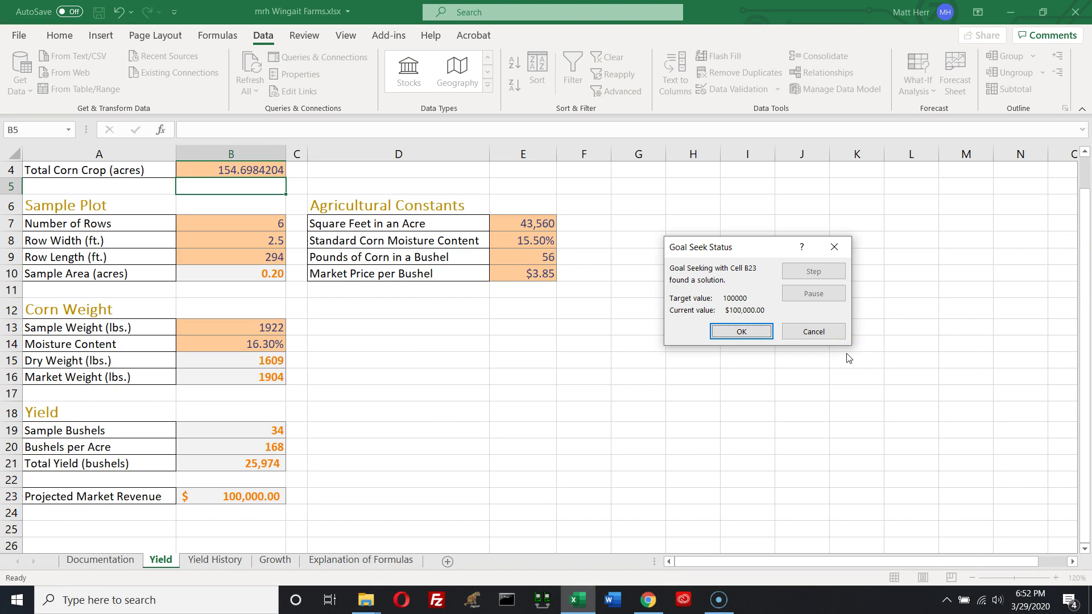
{"action": "left_click", "coordinate": [742, 331]}
{"action": "scroll", "coordinate": [566, 370], "scroll_direction": "up", "scroll_amount": 1}
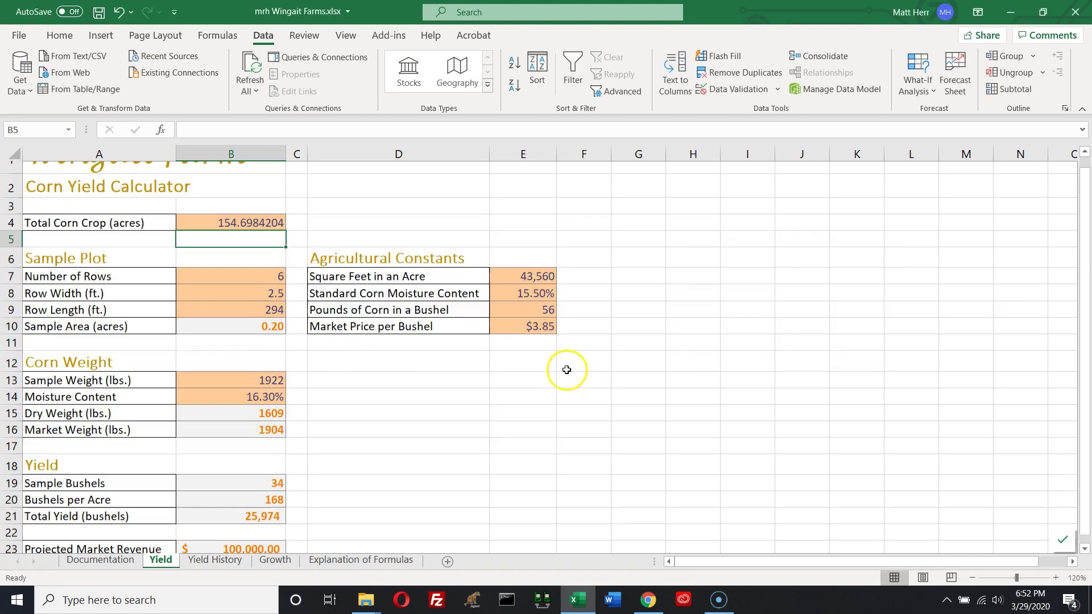
Step: Replace the Goal Seek acreage in B4 with 137 and review the yield and revenue results
{"action": "scroll", "coordinate": [567, 370], "scroll_direction": "up", "scroll_amount": 1}
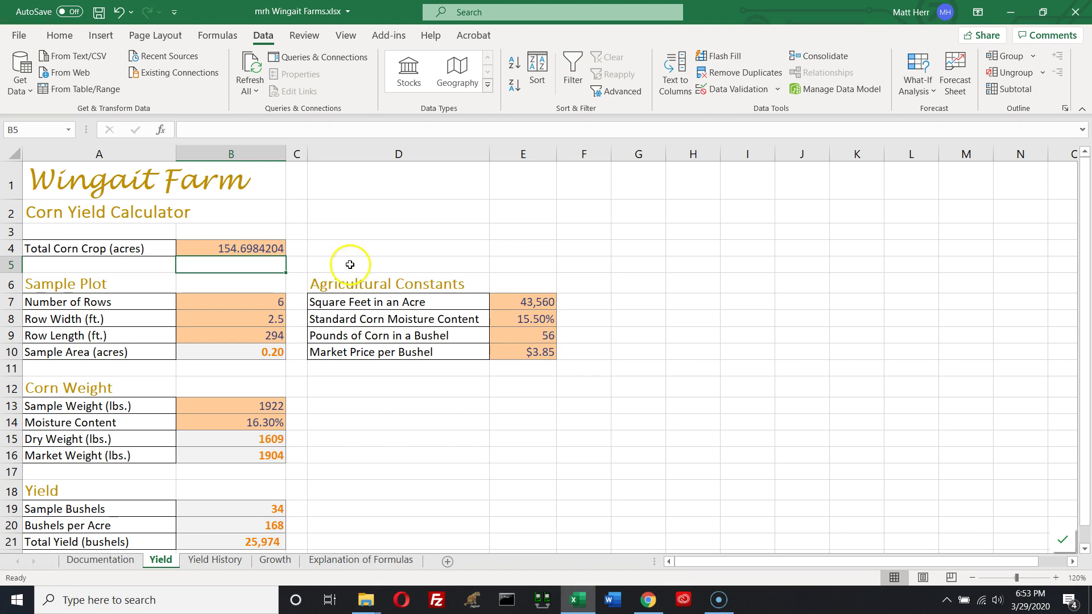
{"action": "left_click", "coordinate": [268, 250]}
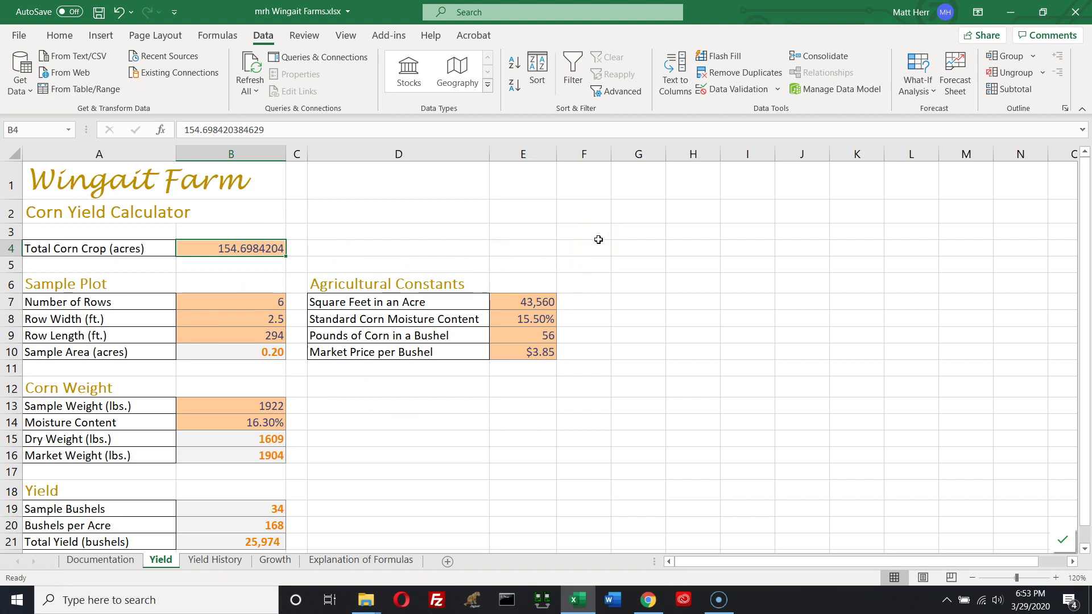
{"action": "type", "text": "137"}
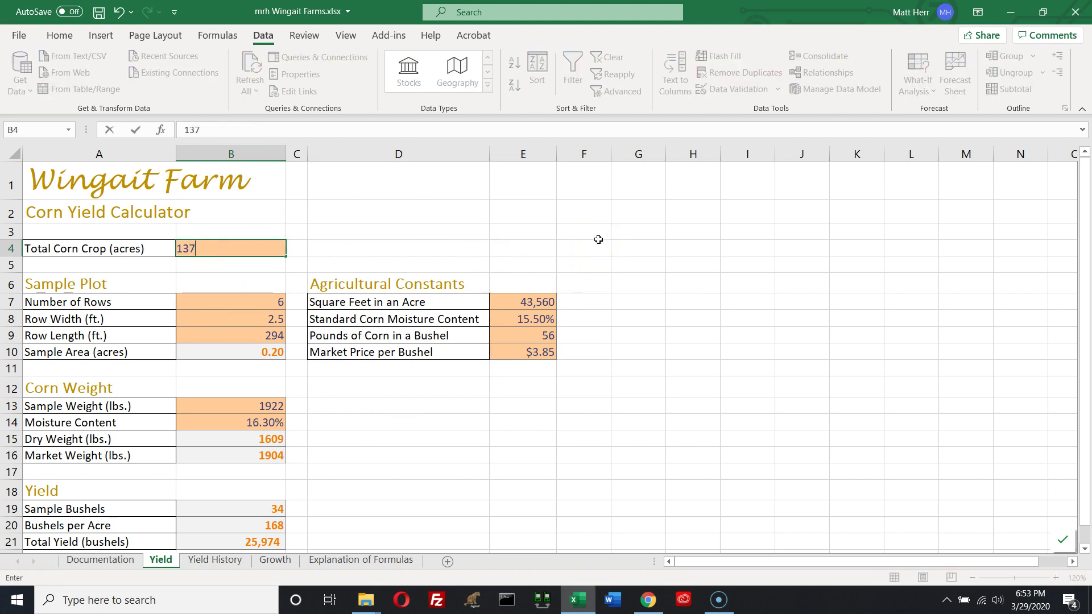
{"action": "key", "text": "Return"}
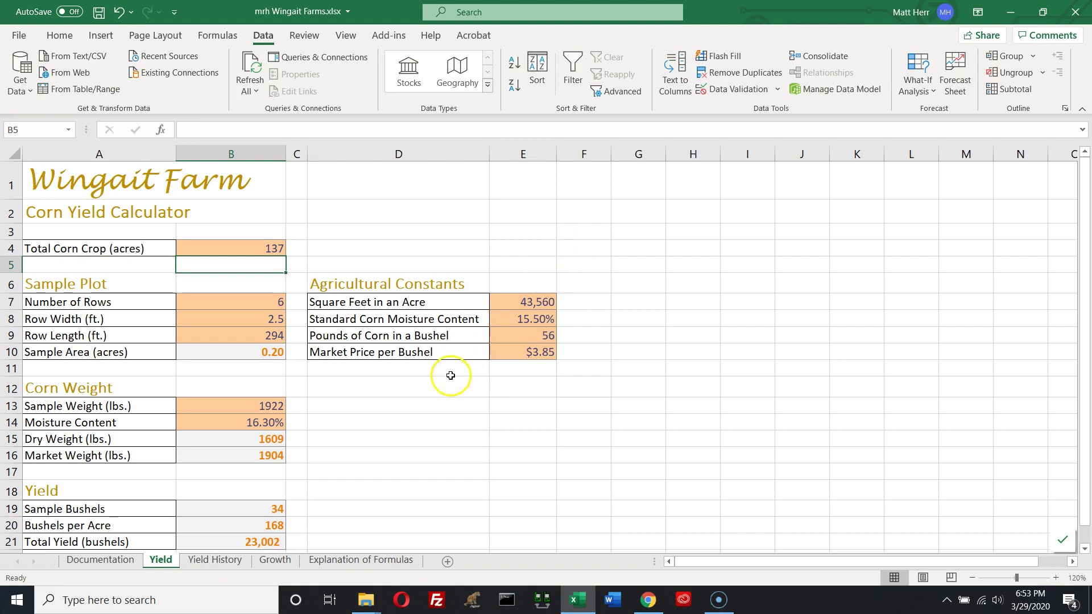
{"action": "scroll", "coordinate": [452, 375], "scroll_direction": "down", "scroll_amount": 3}
{"action": "scroll", "coordinate": [452, 375], "scroll_direction": "up", "scroll_amount": 3}
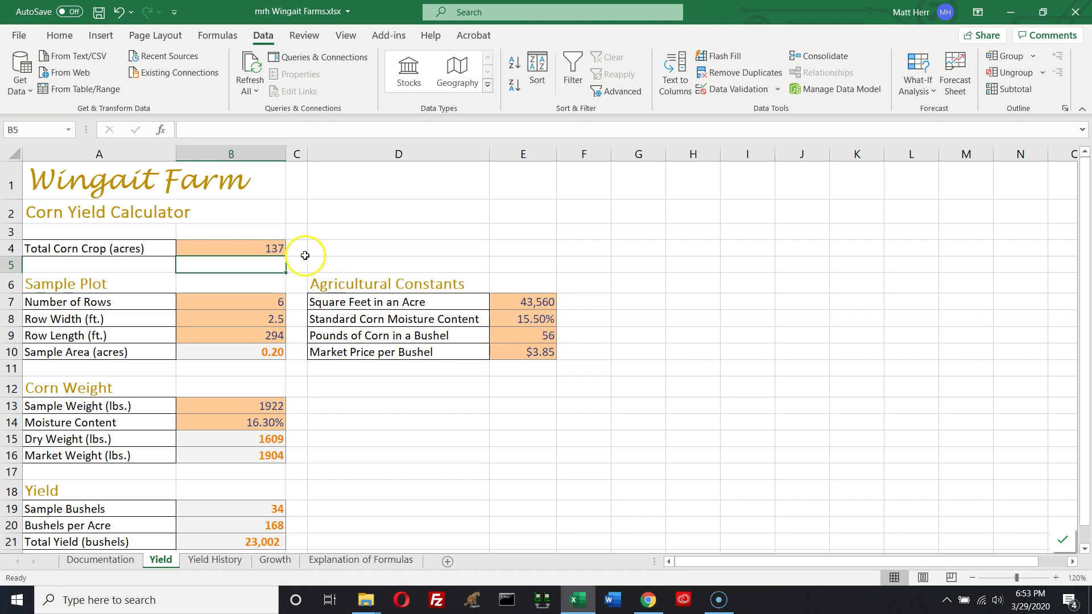
Step: Change the B4 entry to the text "137 acres" and check how the Total Yield and Projected Market Revenue formulas respond
{"action": "left_click", "coordinate": [278, 250]}
{"action": "double_click", "coordinate": [278, 250]}
{"action": "left_click", "coordinate": [257, 246]}
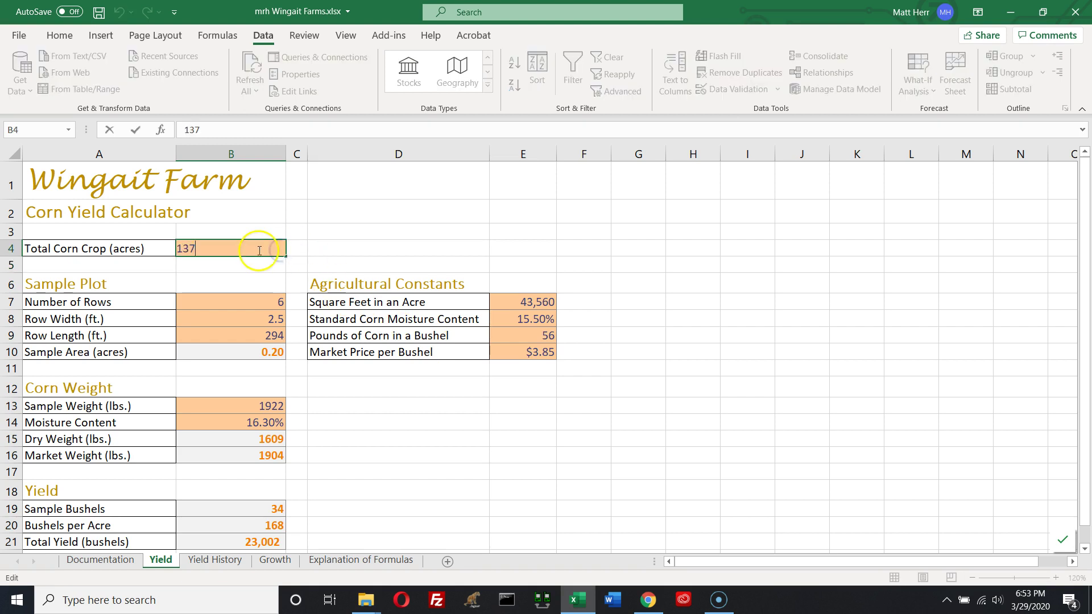
{"action": "type", "text": "acres"}
{"action": "key", "text": "Return"}
{"action": "scroll", "coordinate": [407, 398], "scroll_direction": "down", "scroll_amount": 2}
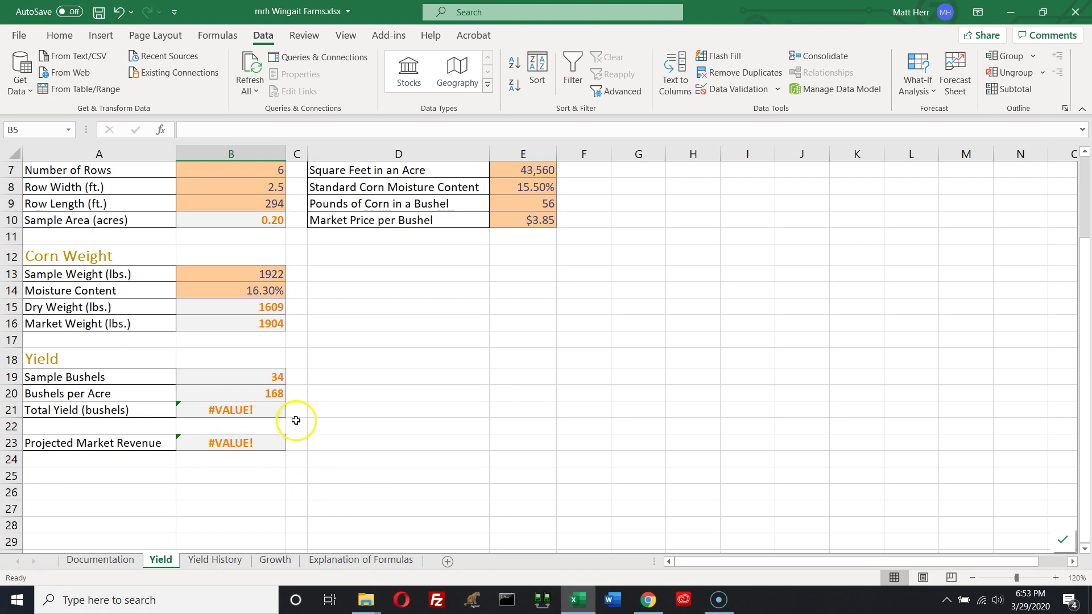
Step: Remove the "acres" text from B4 so it holds only 137, and check the yield and revenue formulas
{"action": "scroll", "coordinate": [321, 388], "scroll_direction": "up", "scroll_amount": 2}
{"action": "scroll", "coordinate": [321, 388], "scroll_direction": "up", "scroll_amount": 1}
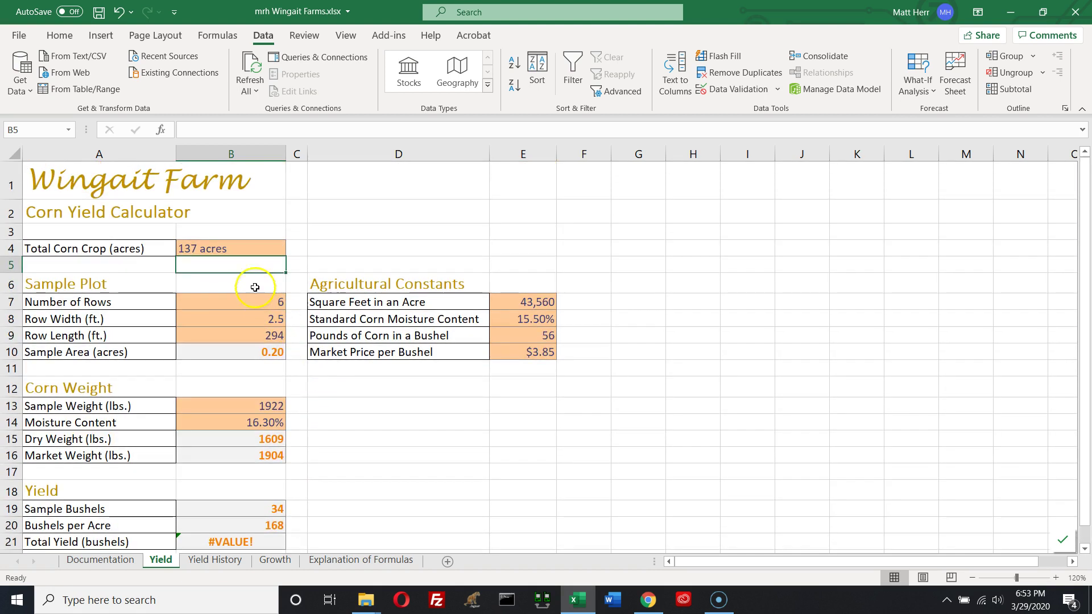
{"action": "left_click", "coordinate": [242, 249]}
{"action": "double_click", "coordinate": [242, 249]}
{"action": "key", "text": "BackSpace"}
{"action": "key", "text": "BackSpace"}
{"action": "key", "text": "BackSpace"}
{"action": "key", "text": "BackSpace"}
{"action": "key", "text": "BackSpace"}
{"action": "key", "text": "BackSpace"}
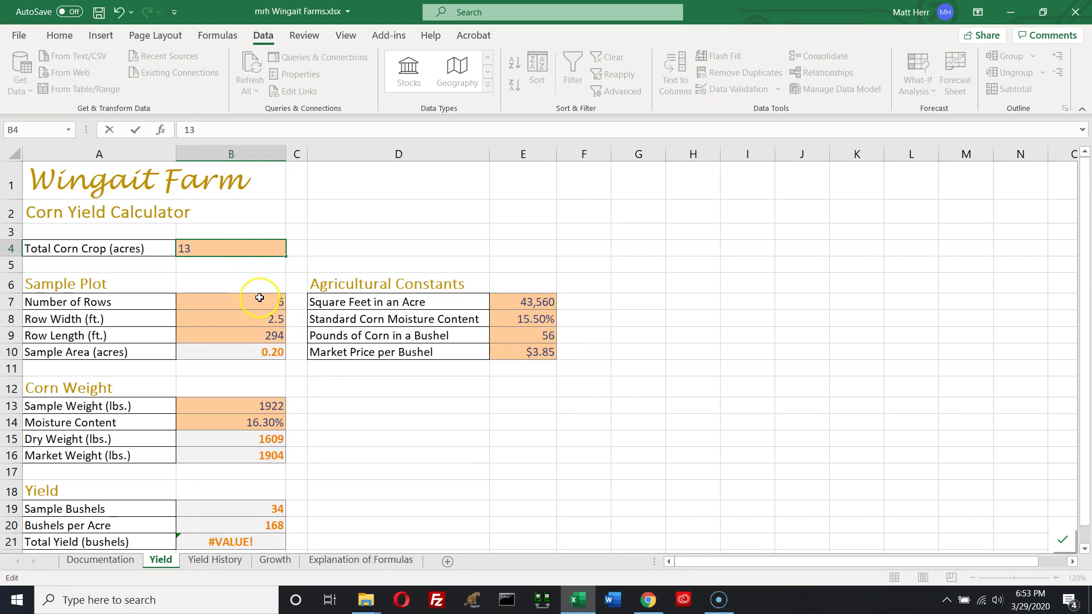
{"action": "key", "text": "Return"}
{"action": "scroll", "coordinate": [375, 392], "scroll_direction": "down", "scroll_amount": 4}
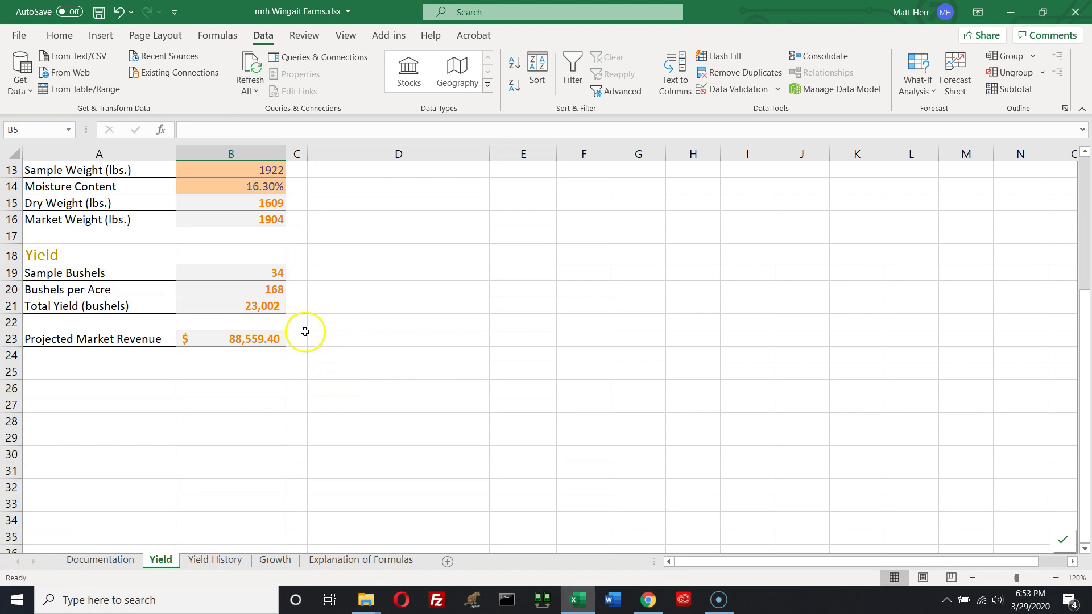
Step: Inspect the Total Yield formula in B21, select an empty cell and save the workbook
{"action": "scroll", "coordinate": [316, 376], "scroll_direction": "up", "scroll_amount": 2}
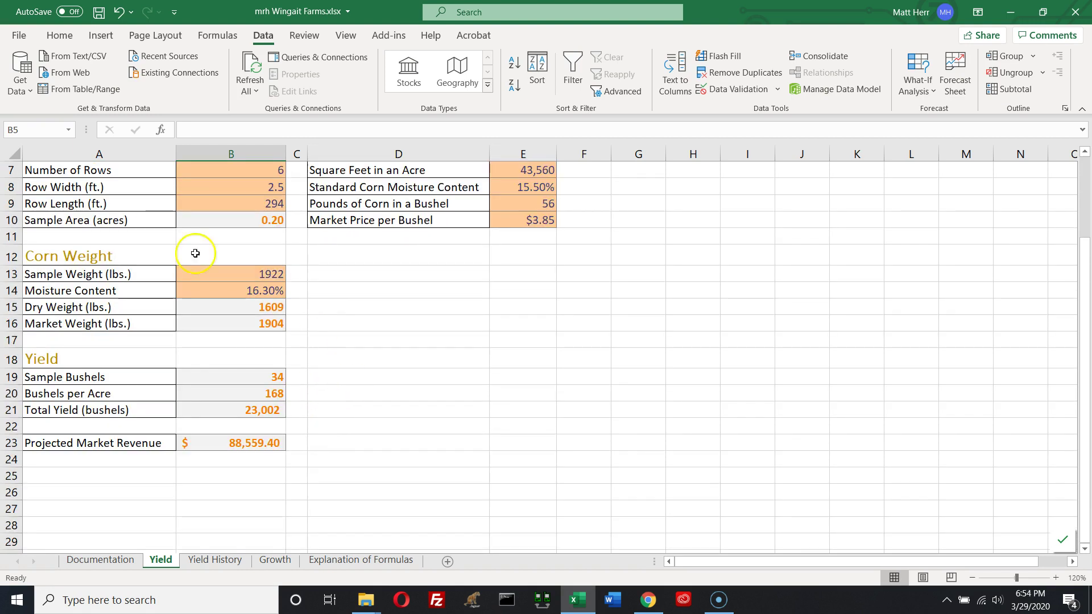
{"action": "left_click", "coordinate": [241, 407]}
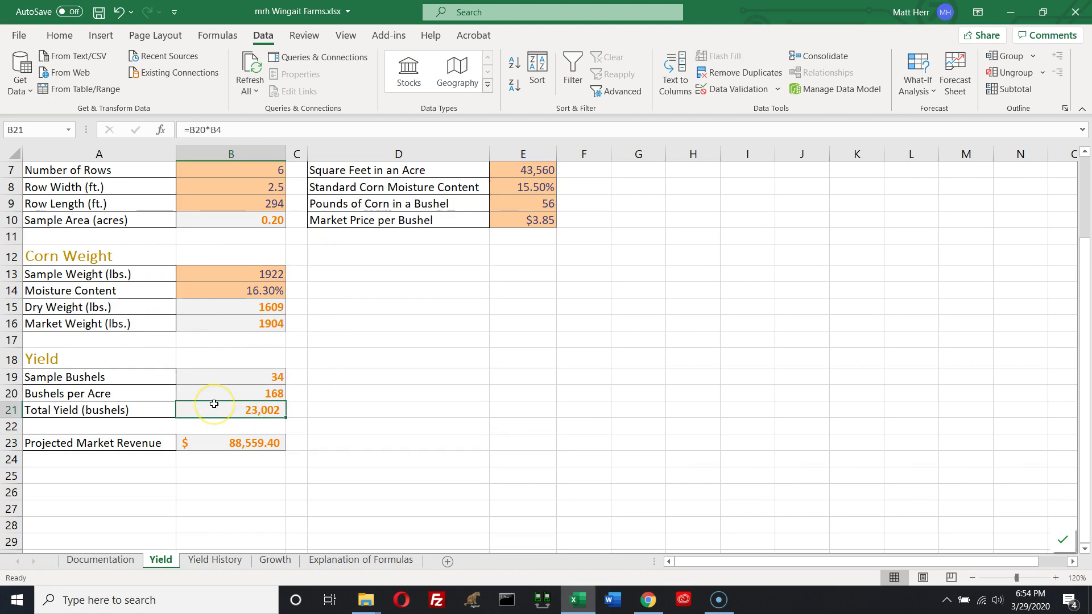
{"action": "left_click", "coordinate": [341, 458]}
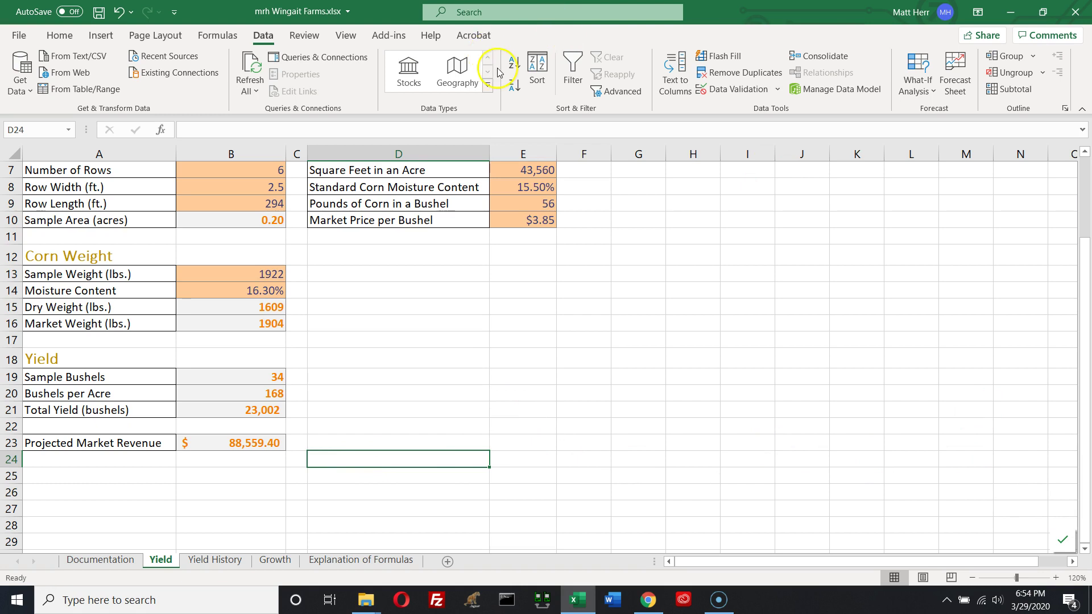
{"action": "left_click", "coordinate": [99, 11]}
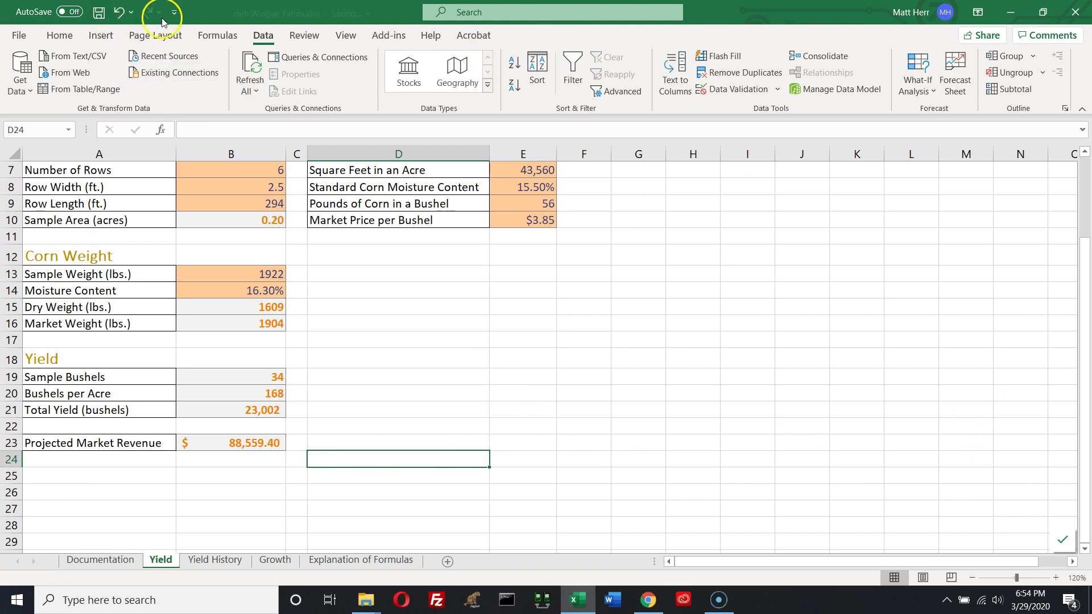